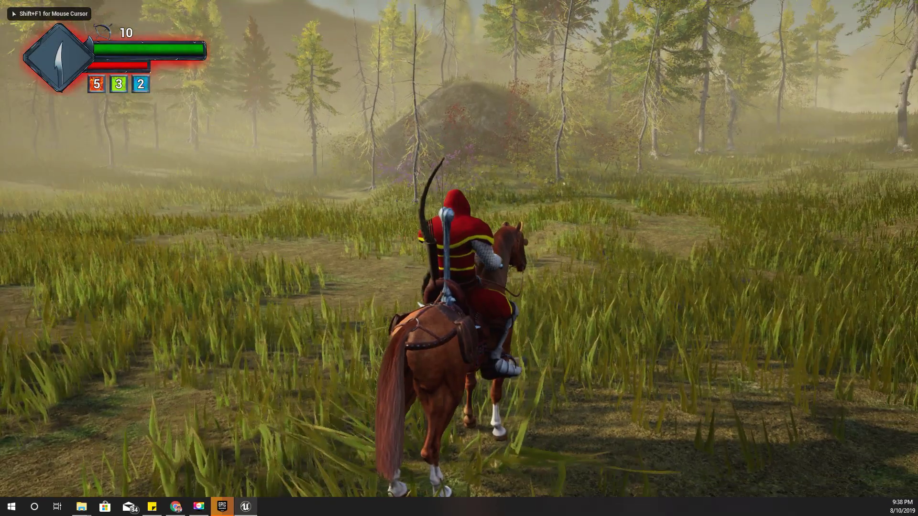
Step: Ride the horse through the grassy forest level in the running play session
key(w)
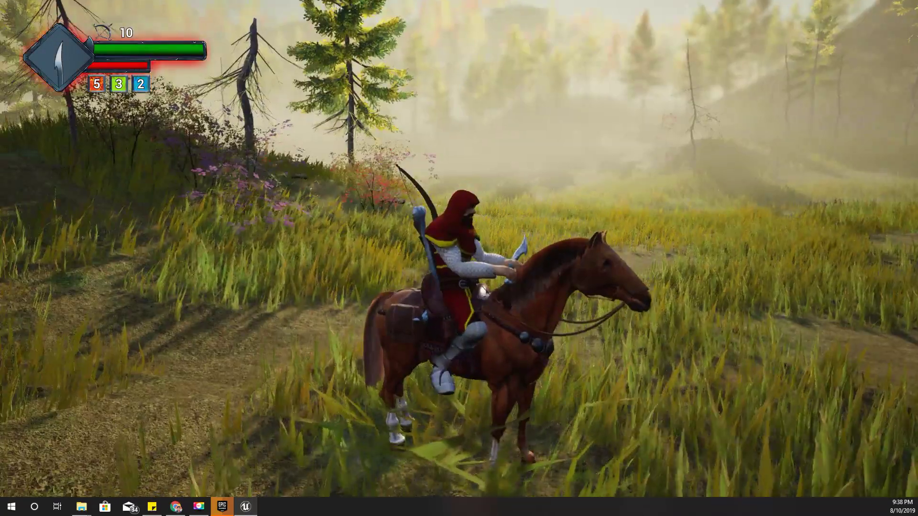
key(w)
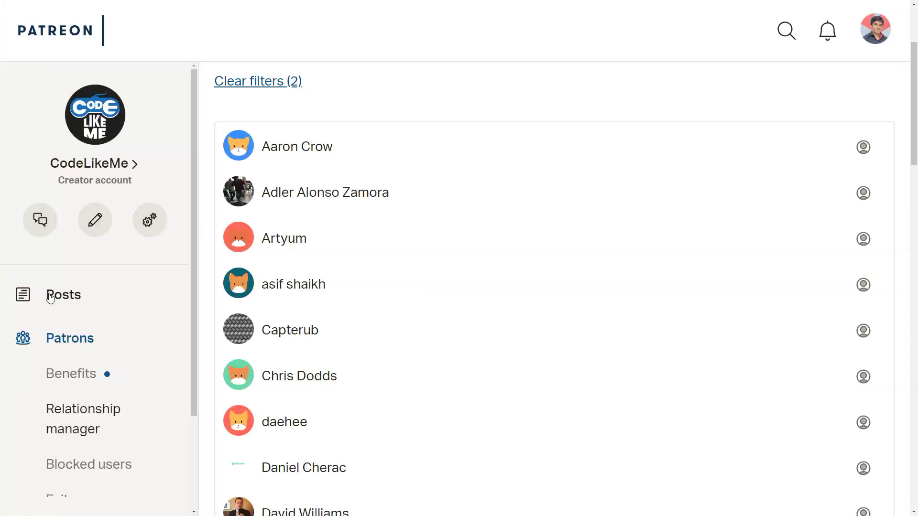
Step: Browse through the list of patrons on the creator's Patreon page
scroll(96, 282, down, 2)
scroll(569, 232, down, 3)
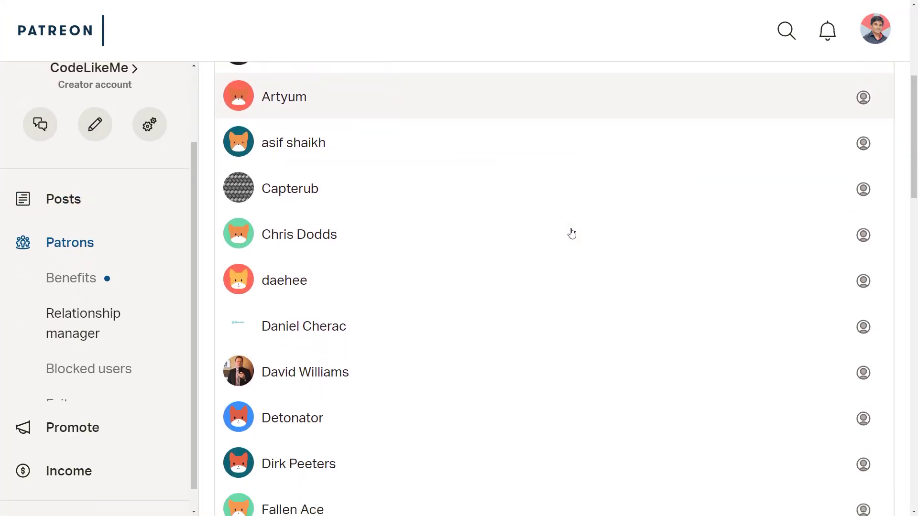
scroll(572, 233, down, 8)
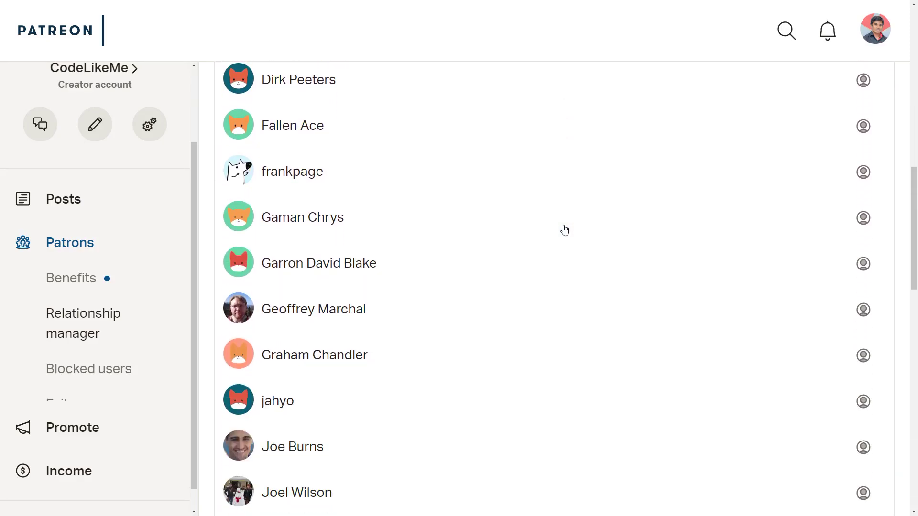
scroll(564, 230, down, 7)
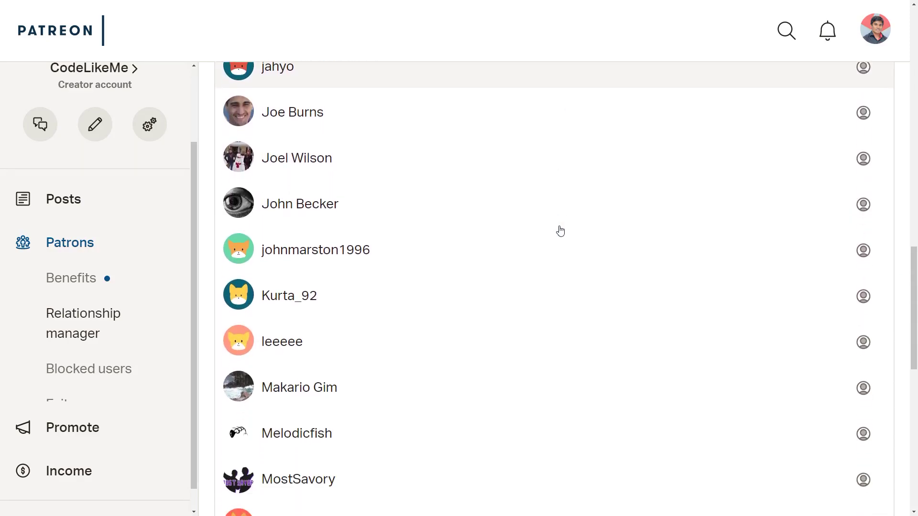
scroll(560, 231, down, 12)
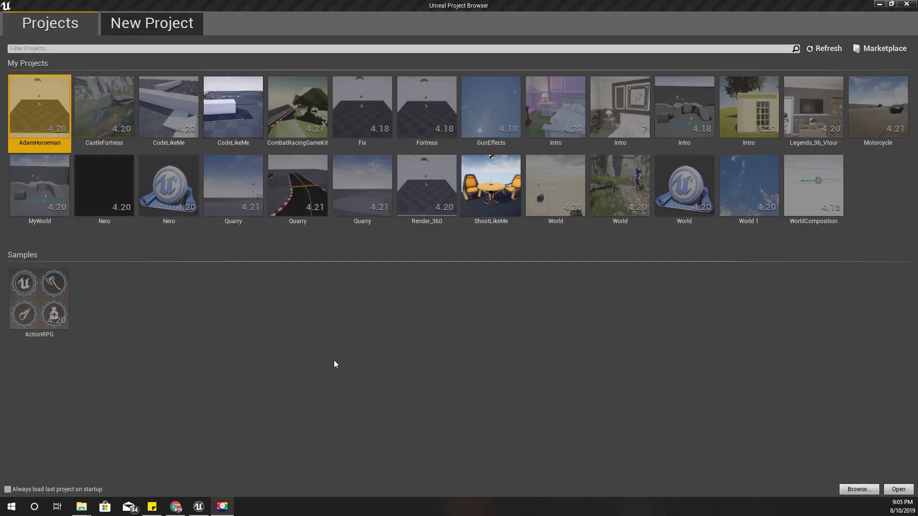
Step: Open a copy of the 4.20 World project whose thumbnail shows a character on a forest path
click(632, 180)
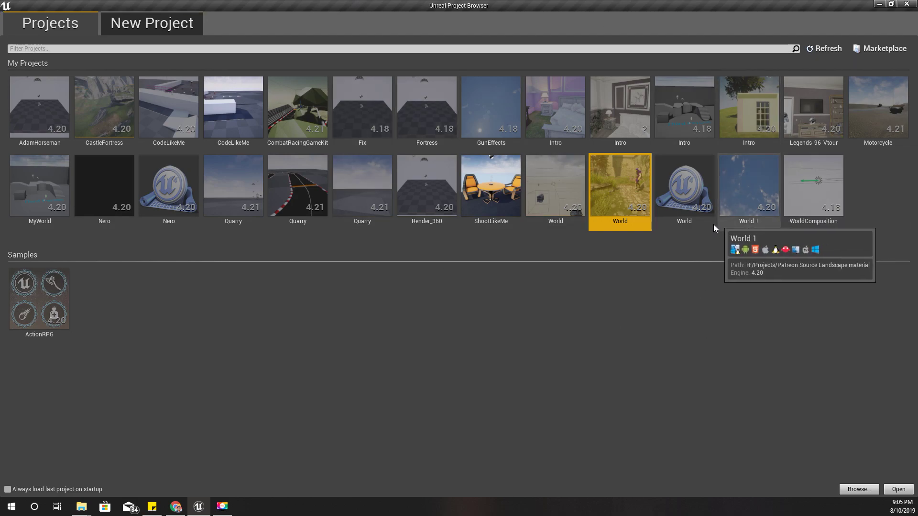
double_click(621, 199)
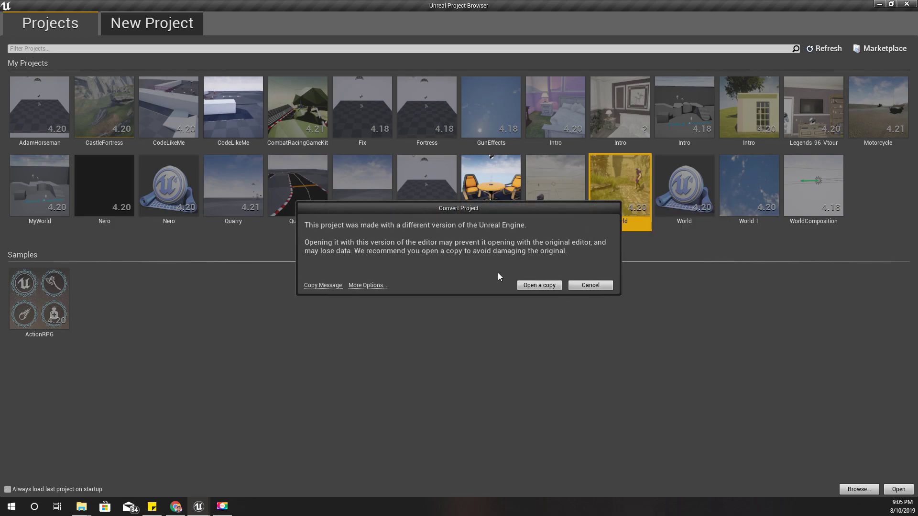
click(534, 286)
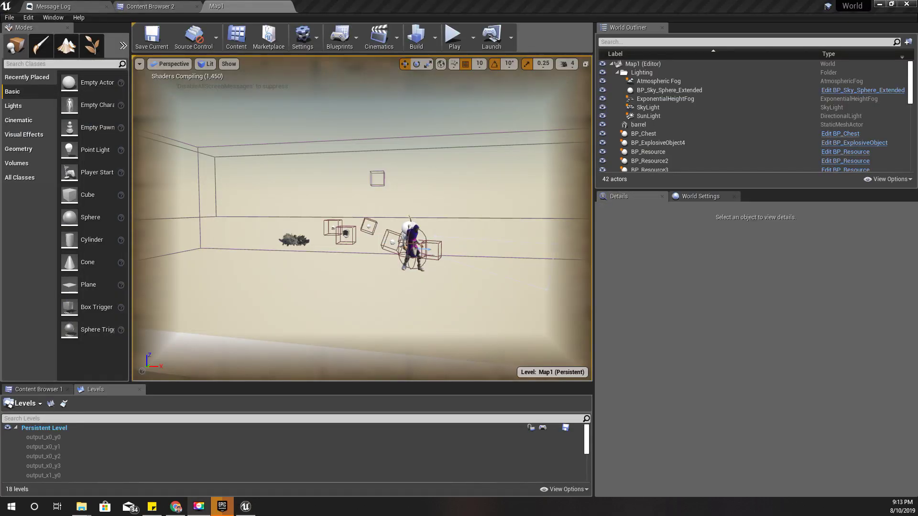
Step: Select all levels in the persistent level's list and load them into Map1
right_drag(265, 301, 274, 297)
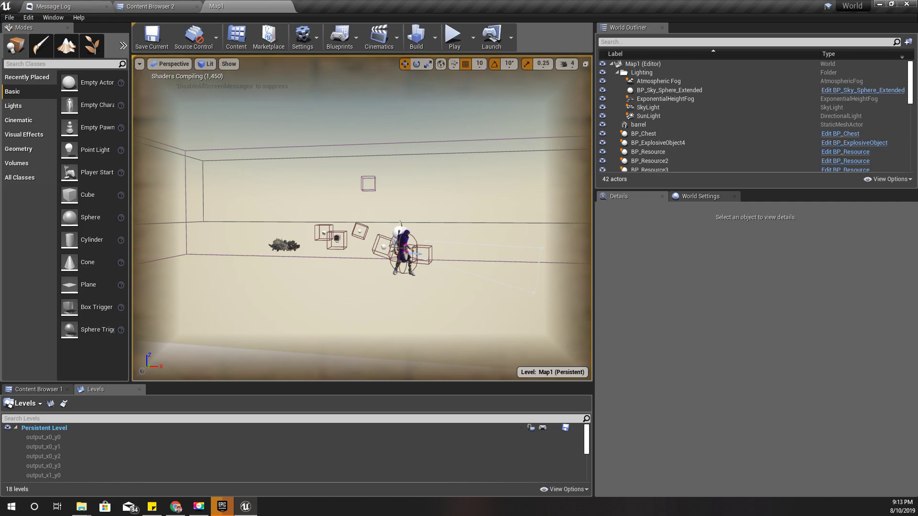
click(106, 458)
key(ctrl+a)
right_click(106, 458)
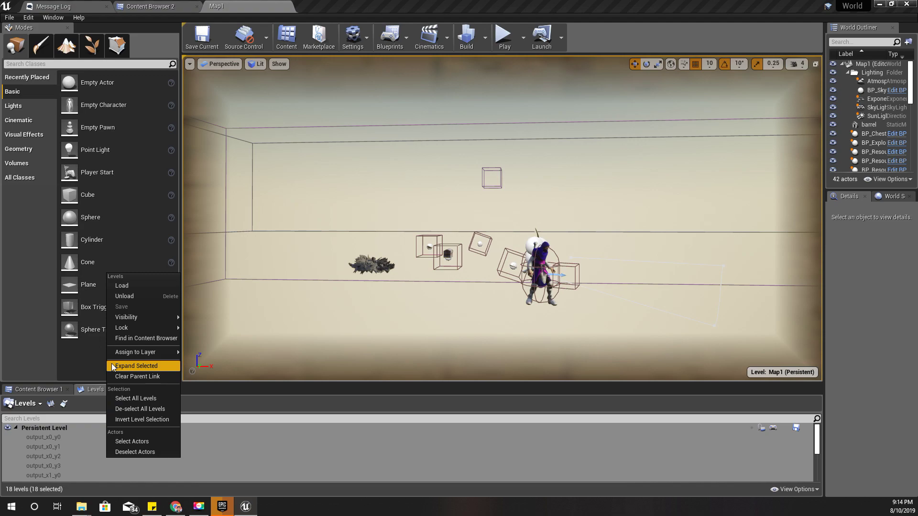
click(122, 286)
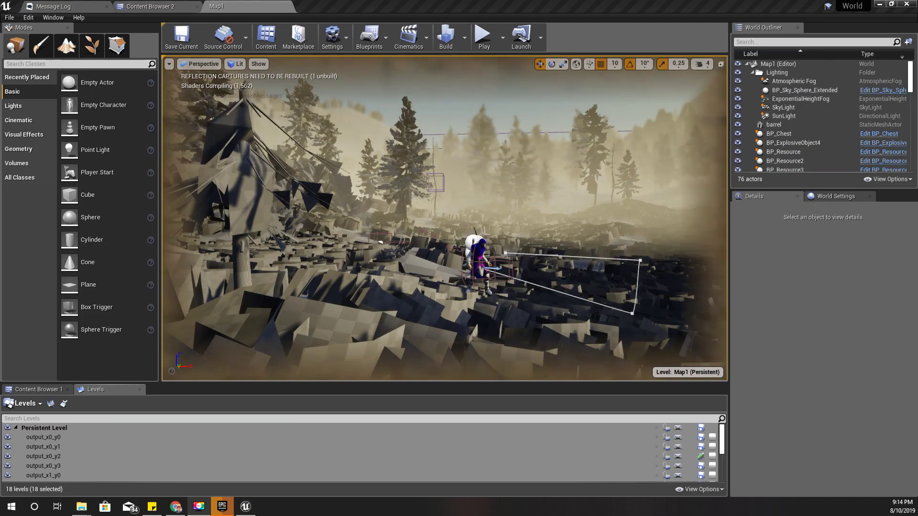
Step: Show the viewport in immersive full-screen view and inspect the loaded forest terrain, walls and enemy character
right_drag(329, 244, 383, 248)
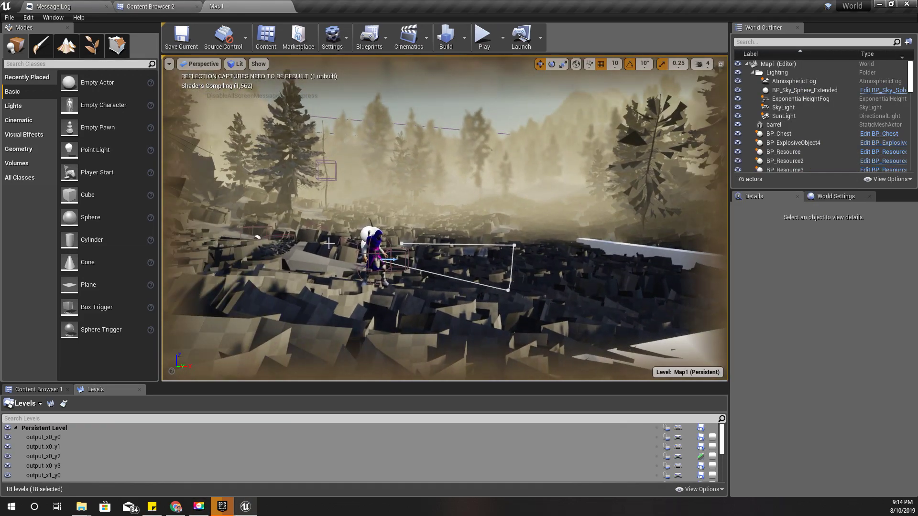
key(F11)
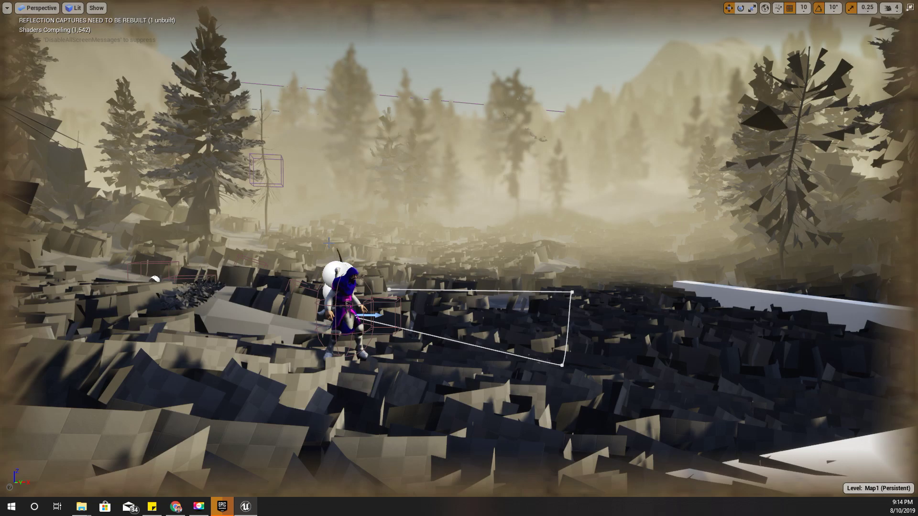
mouse_move(329, 243)
right_down()
mouse_move(319, 291)
mouse_move(442, 277)
mouse_move(366, 245)
mouse_move(326, 241)
right_up()
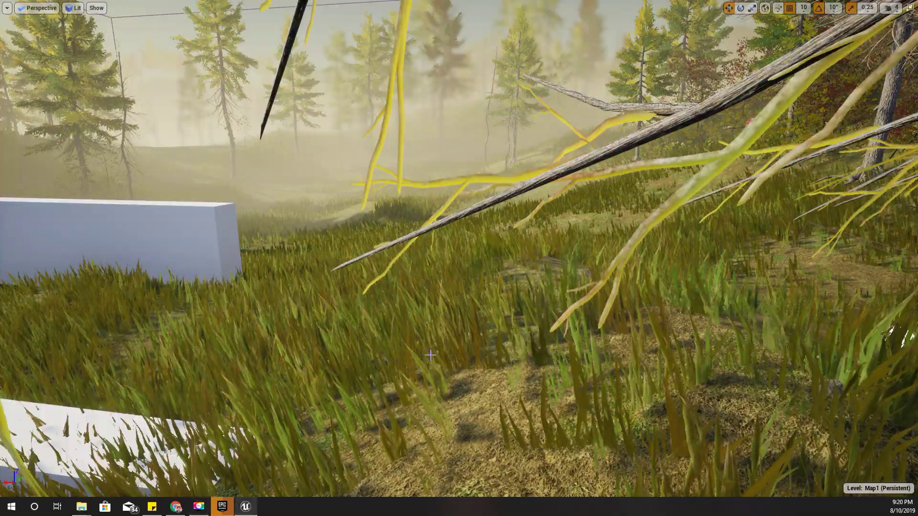
alt+drag(459, 259, 431, 249)
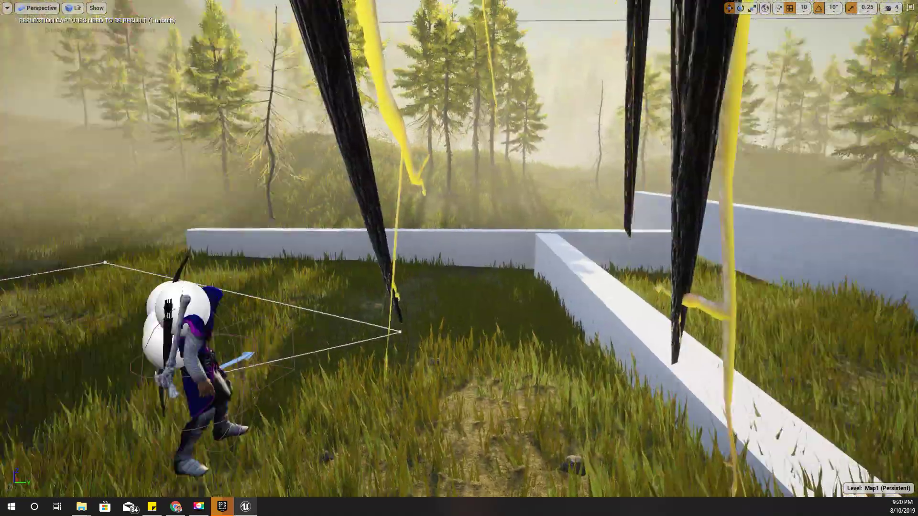
right_drag(459, 258, 205, 253)
right_drag(411, 345, 428, 355)
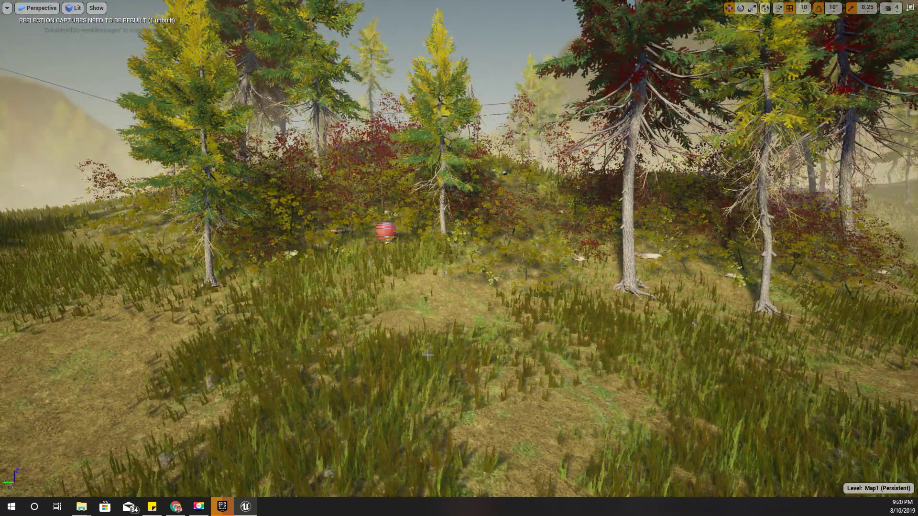
Step: Play-test the level, equip the sword and run the character over the grassy hill past the bare tree
key(alt+p)
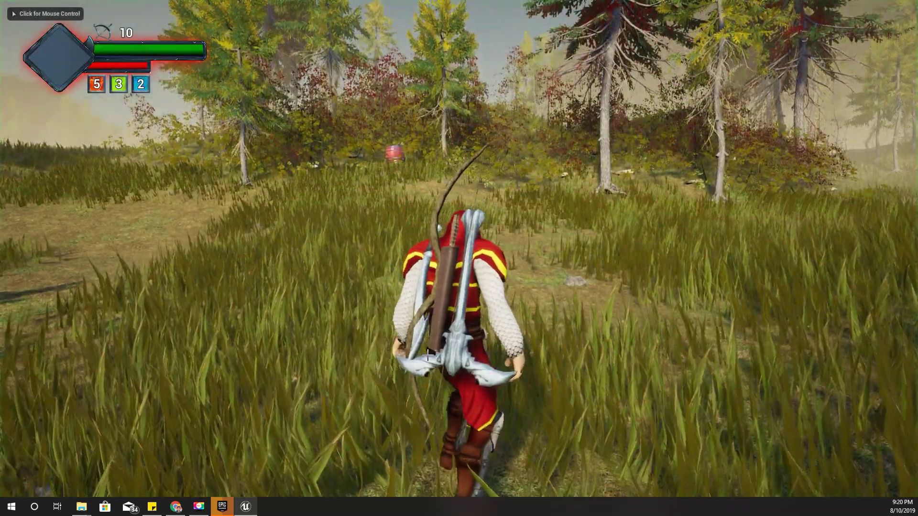
key(1)
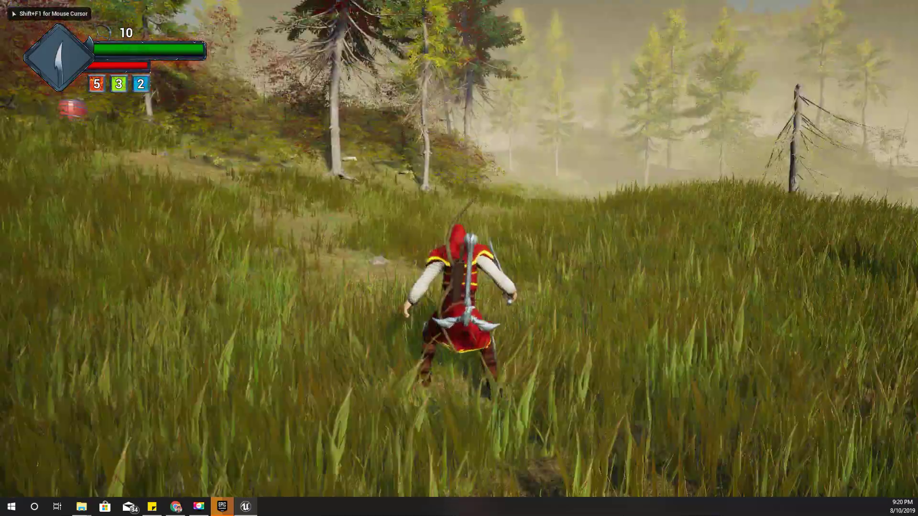
key(w)
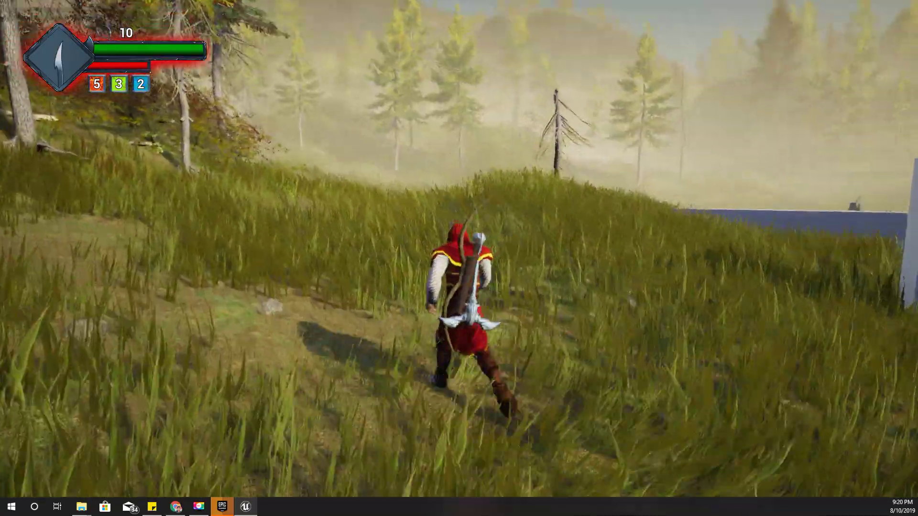
key(w)
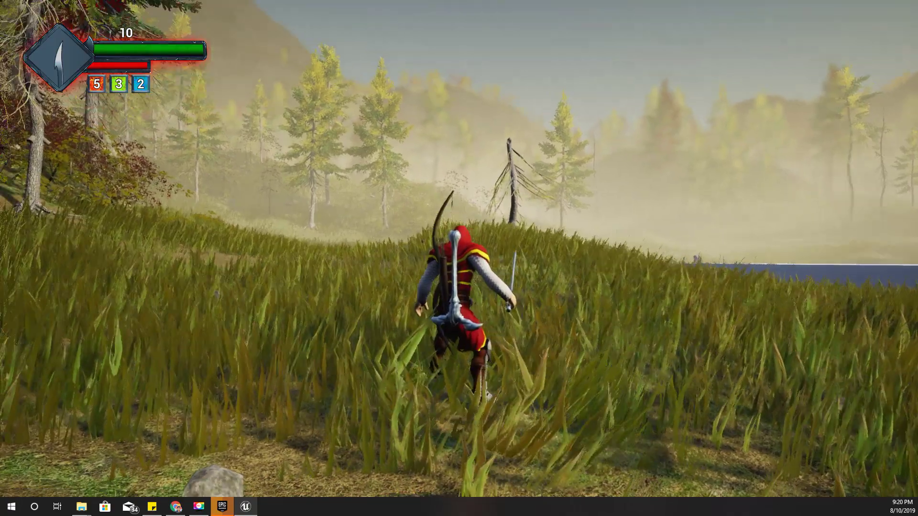
key(w)
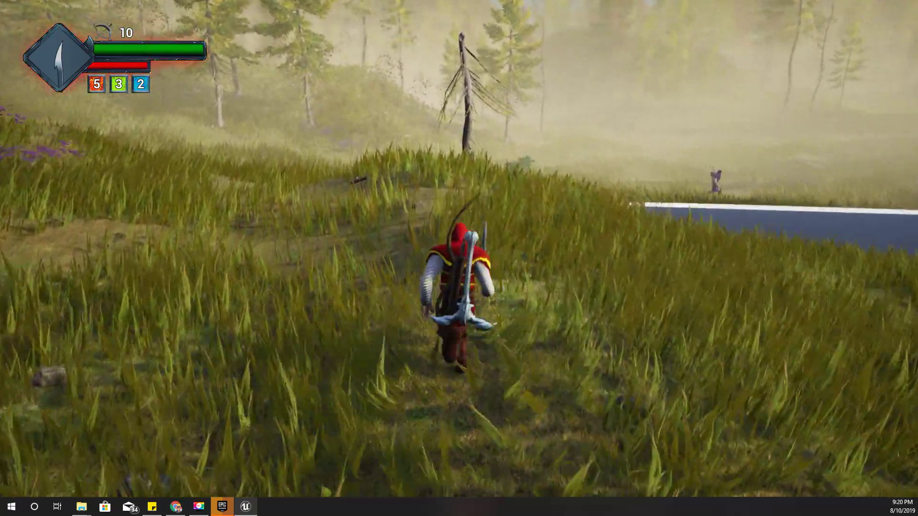
key(w)
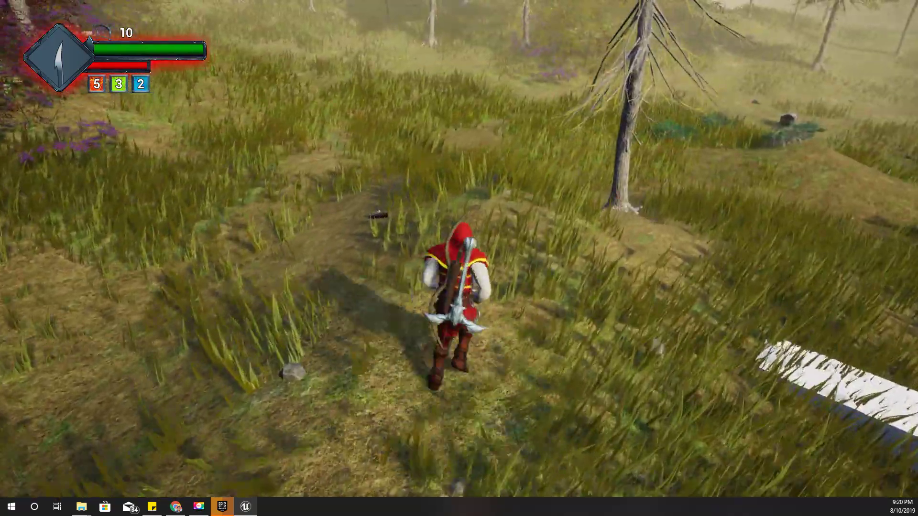
key(w)
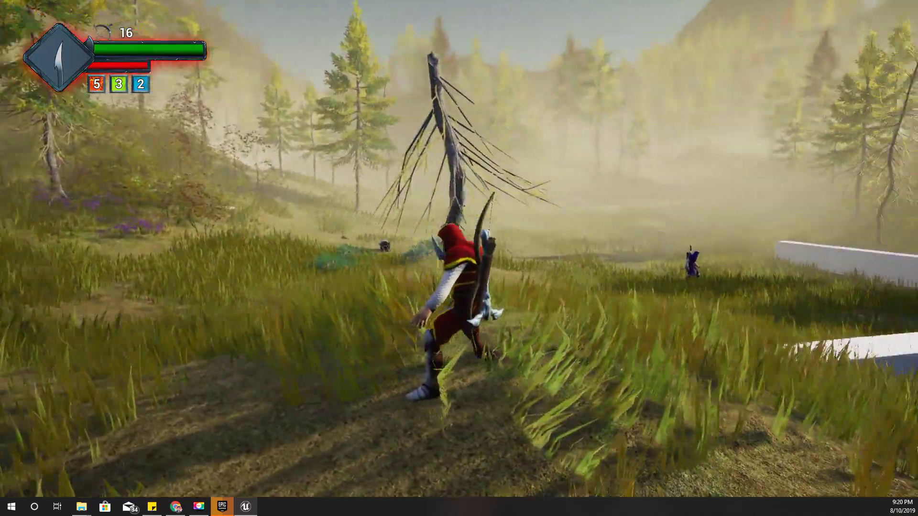
key(w)
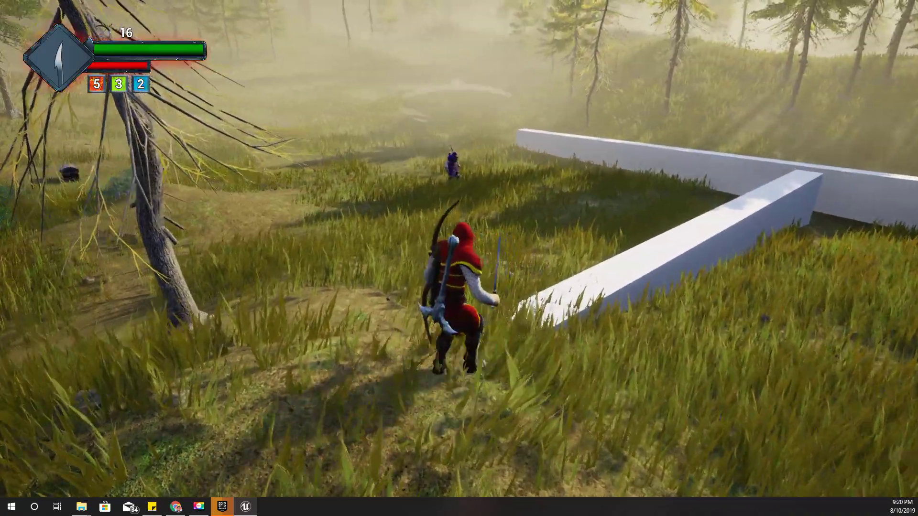
Step: Test moving and evading around the blue enemy, end the play session and restore the normal editor layout
key(w)
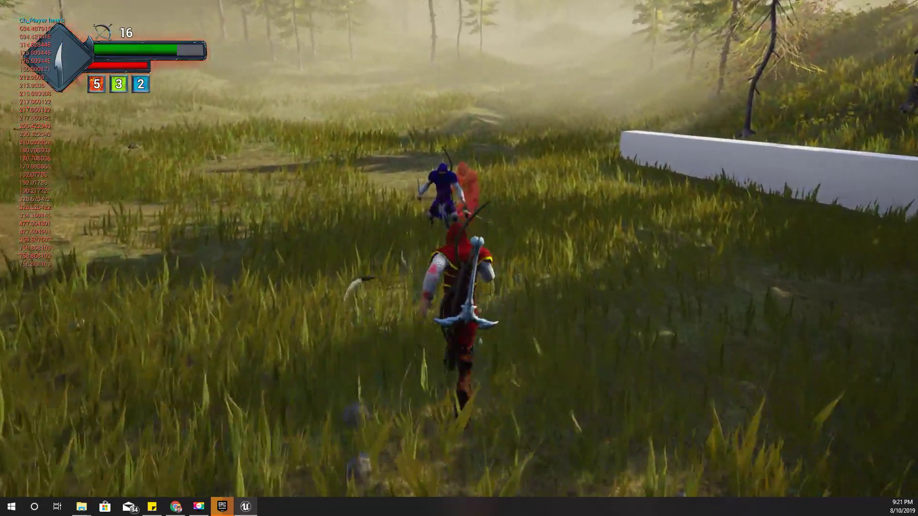
key(w)
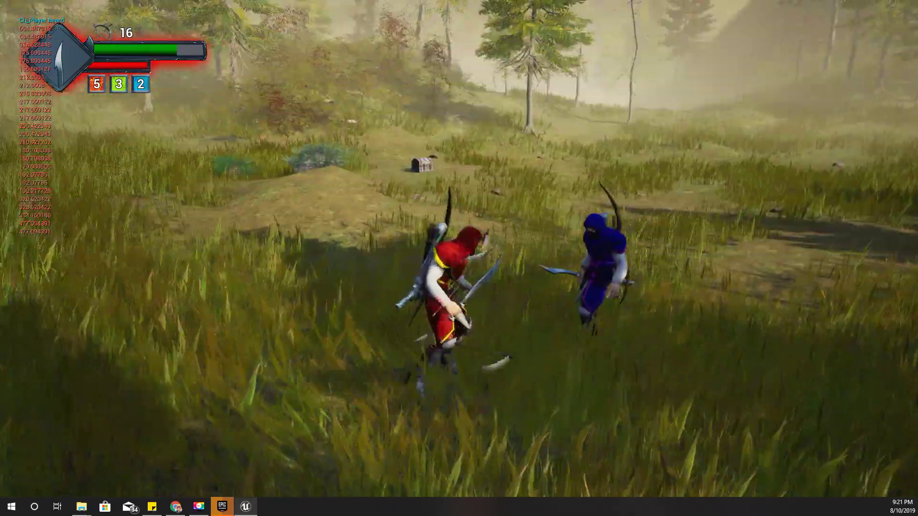
key(space)
key(w)
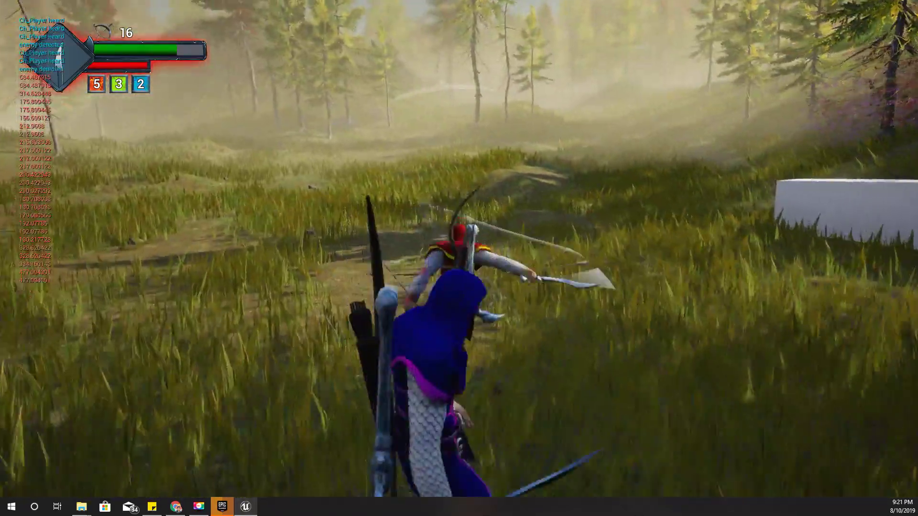
key(Escape)
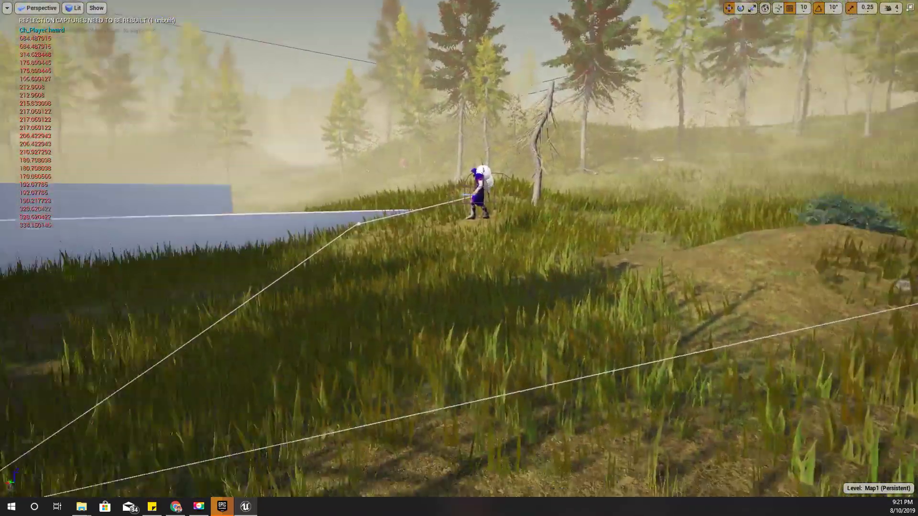
key(F11)
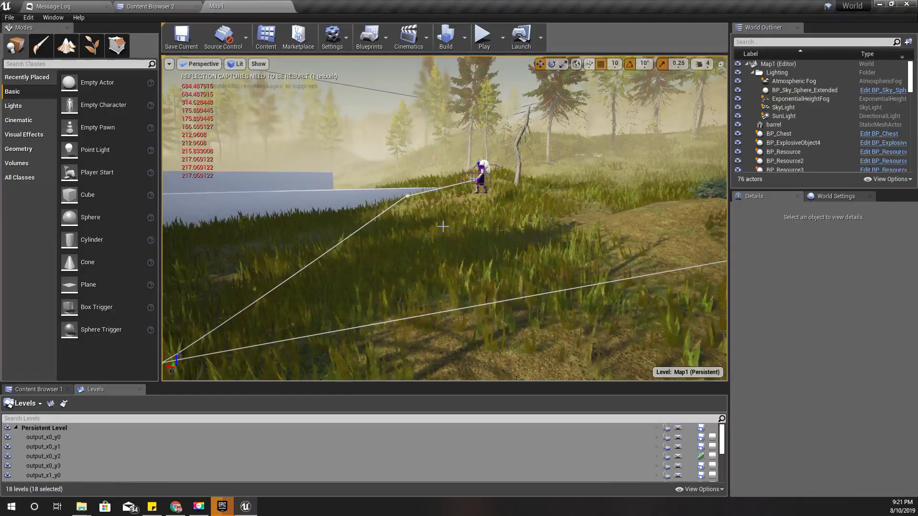
scroll(443, 220, up, 4)
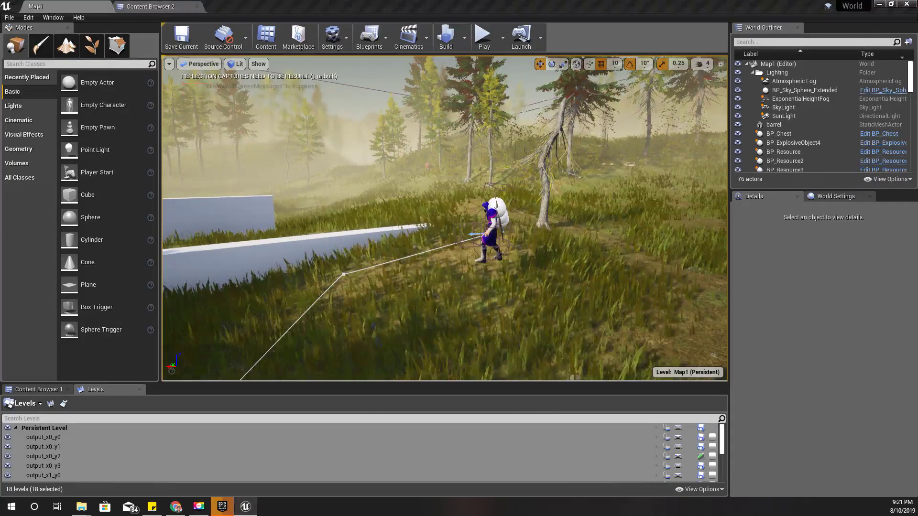
Step: Open the Ch_Human blueprint from the Human folder inside the project's Character content
click(149, 6)
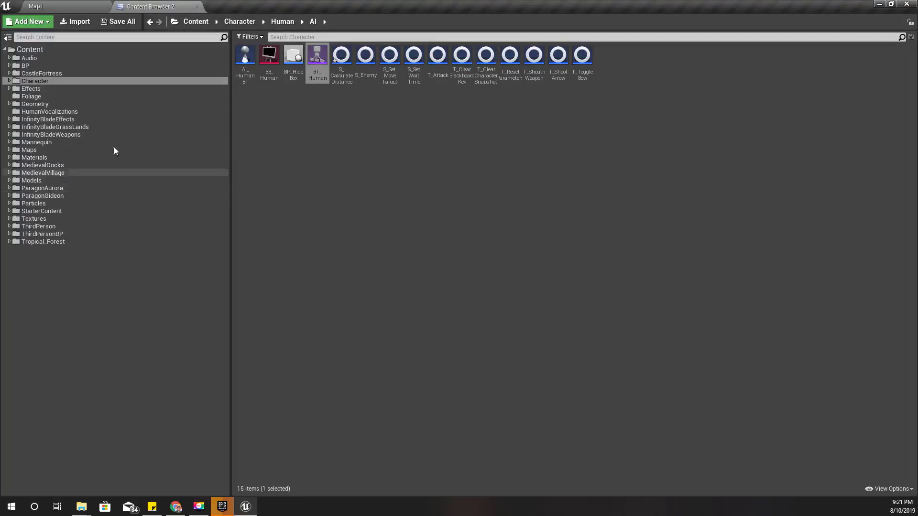
click(11, 82)
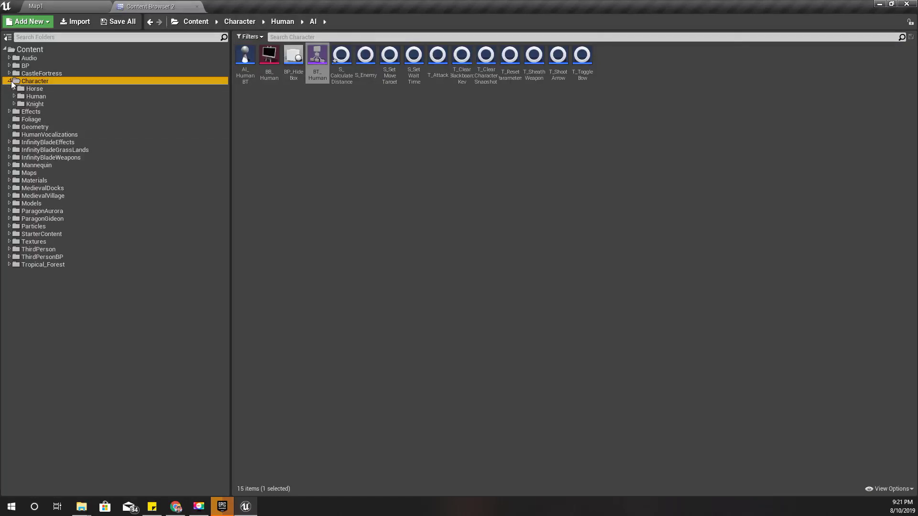
click(39, 96)
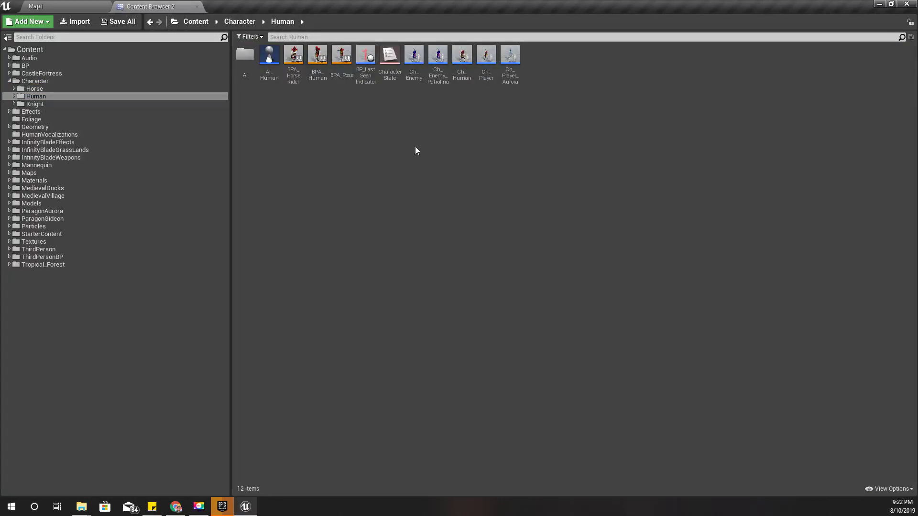
double_click(462, 55)
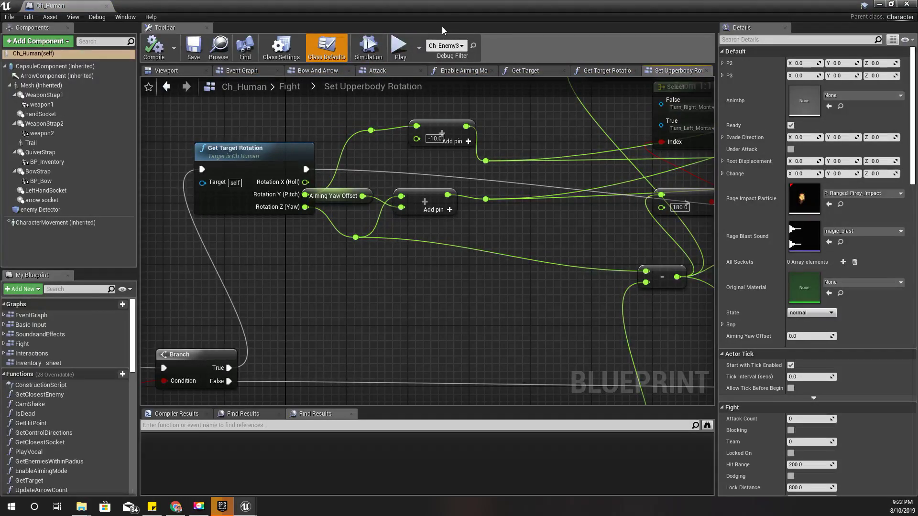
Step: Open the GetClosestEnemy function and set the MultiSphereTraceForObjects node's Draw Debug Type to For One Frame
scroll(345, 290, down, 6)
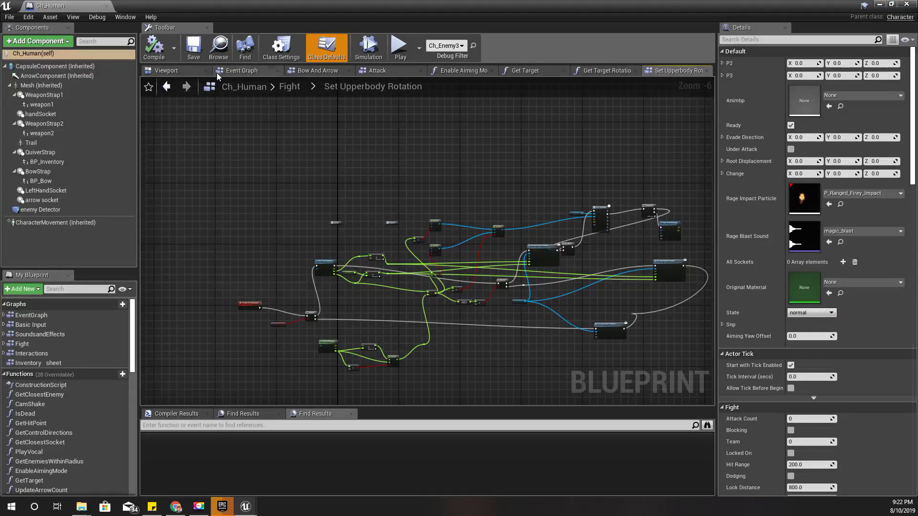
double_click(51, 397)
scroll(349, 282, up, 4)
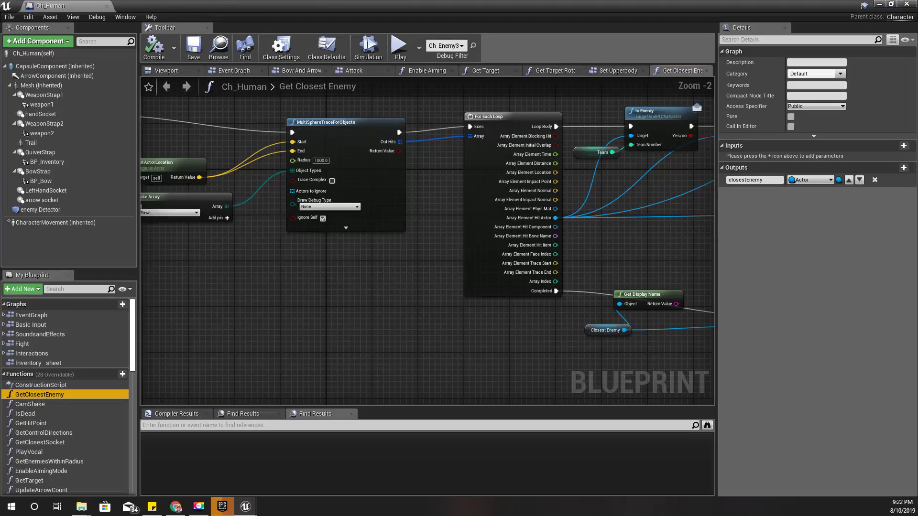
mouse_move(308, 269)
right_down()
mouse_move(536, 286)
mouse_move(338, 286)
mouse_move(407, 301)
mouse_move(53, 271)
mouse_move(0, 290)
mouse_move(0, 353)
mouse_move(0, 319)
mouse_move(116, 307)
mouse_move(368, 305)
right_up()
scroll(322, 284, up, 2)
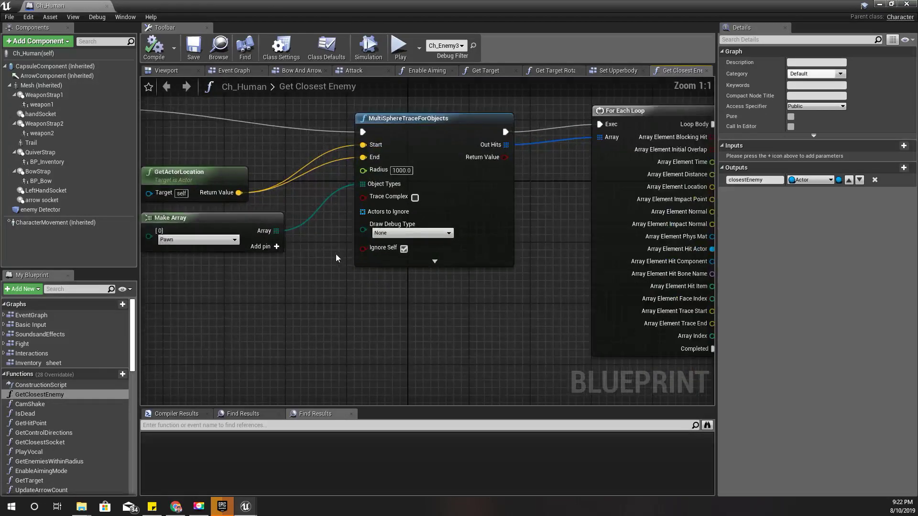
click(382, 234)
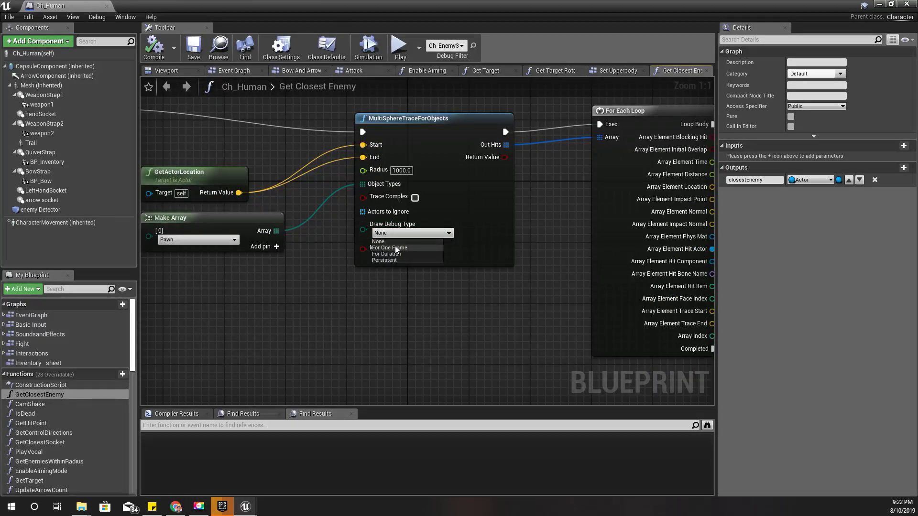
right_drag(241, 371, 276, 340)
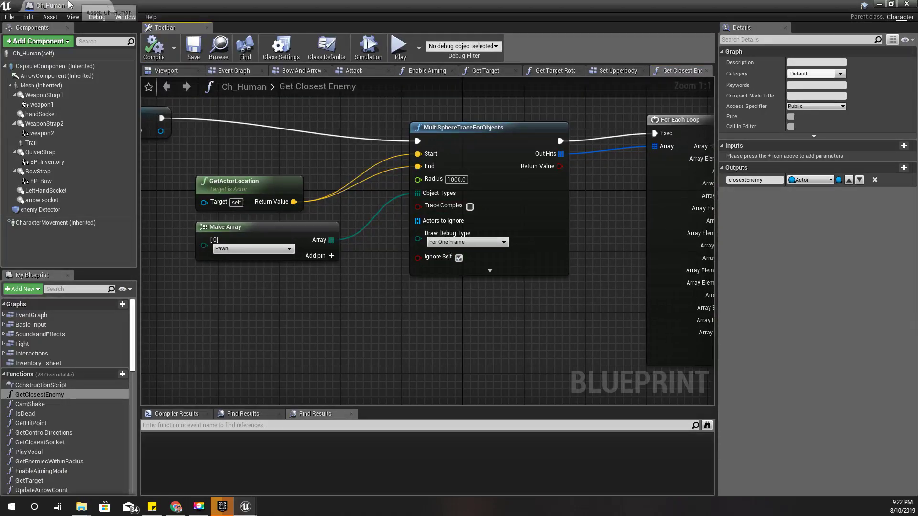
Step: Dock the Ch_Human editor beside the level editor and briefly play-test Map1 in full-screen view near the blue enemy
drag(82, 6, 441, 4)
click(34, 5)
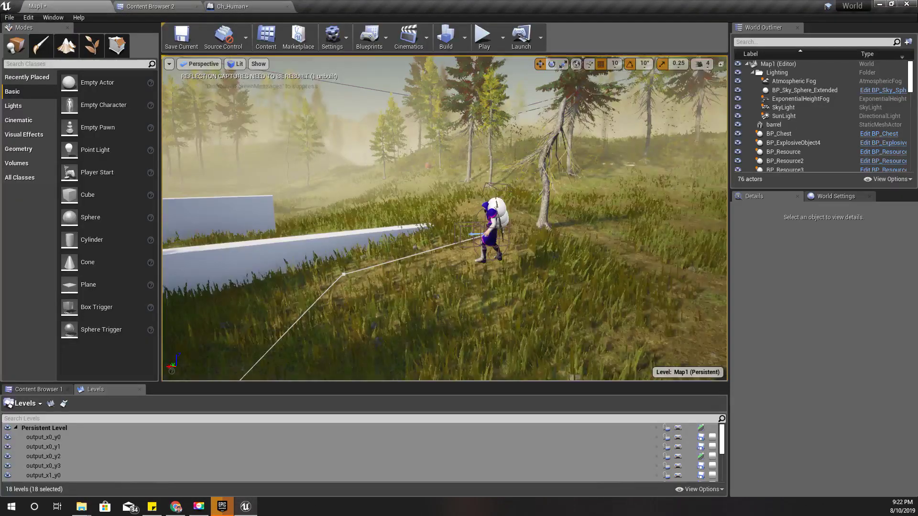
key(F11)
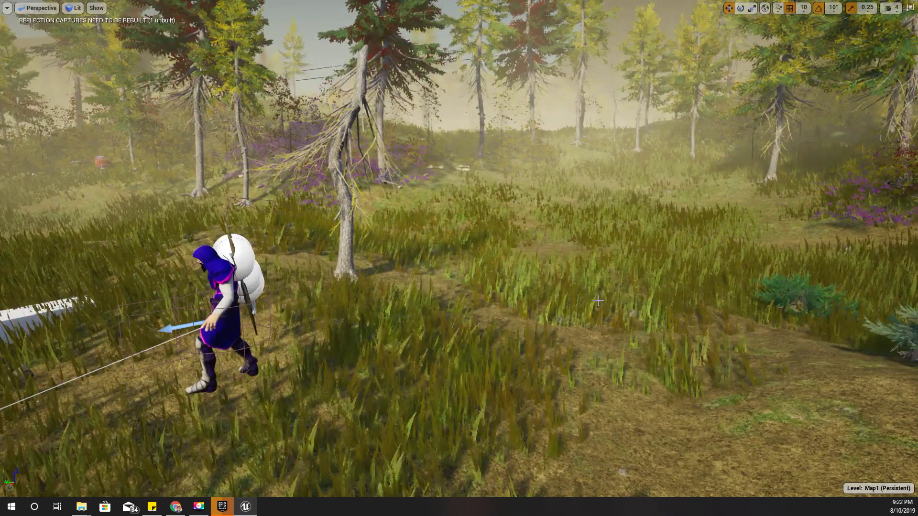
key(alt+p)
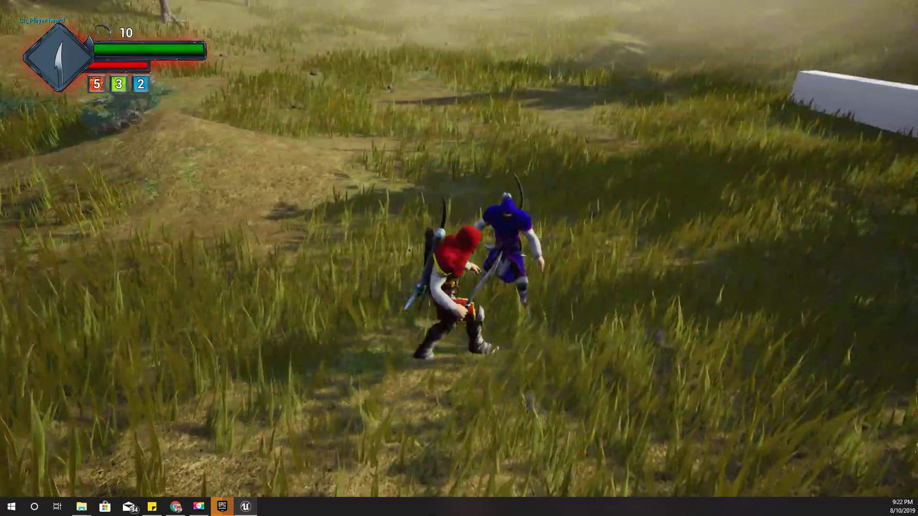
key(Escape)
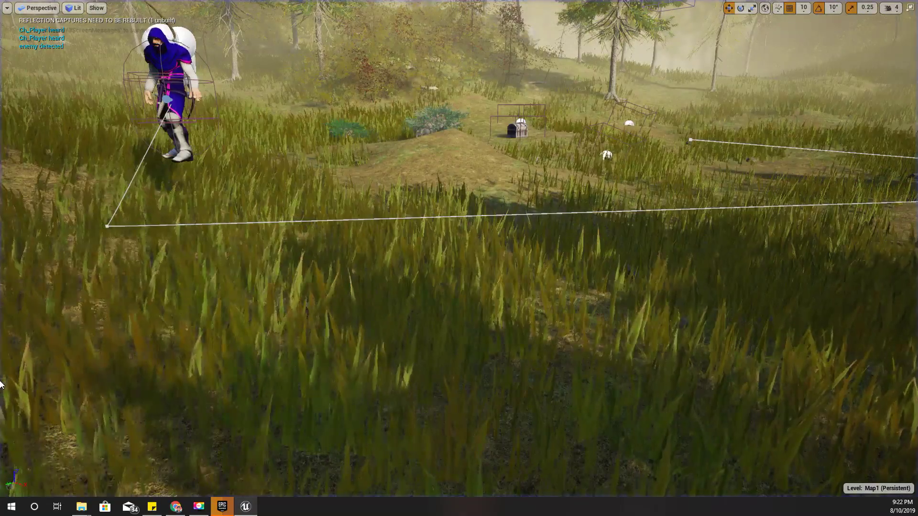
key(F11)
Step: Set the Draw Debug Type of the MultiSphereTraceForObjects node in Ch_Human's GetClosestEnemy function to For Duration
click(242, 6)
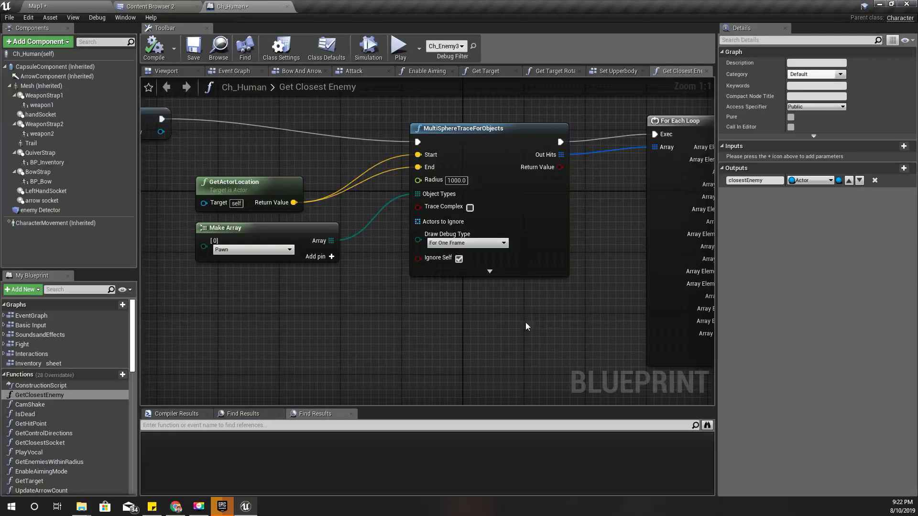
click(456, 244)
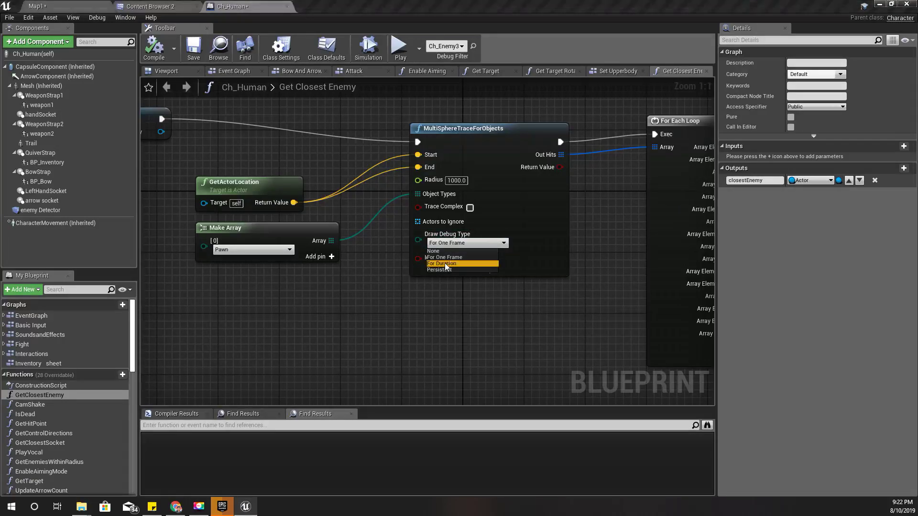
click(446, 264)
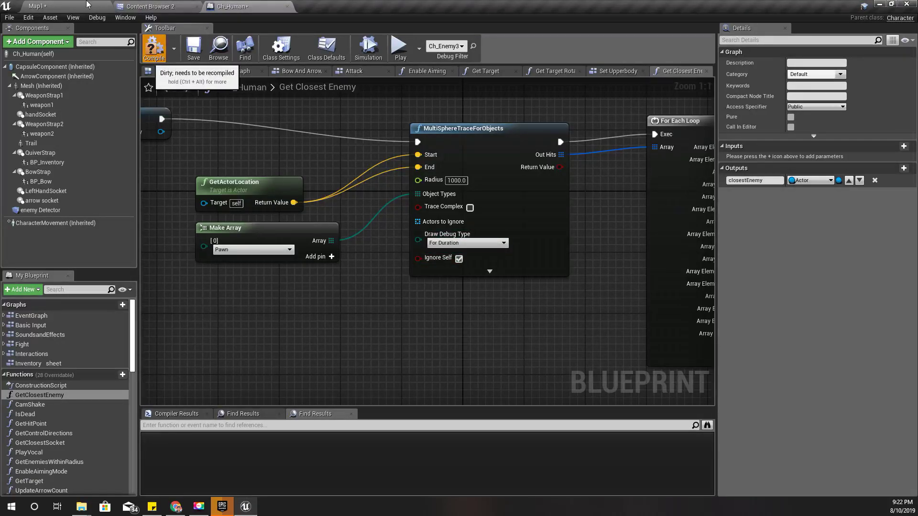
Step: Play-test Map1 in full-screen view and run the character around the blue enemy to inspect the sphere trace's debug drawing
click(70, 4)
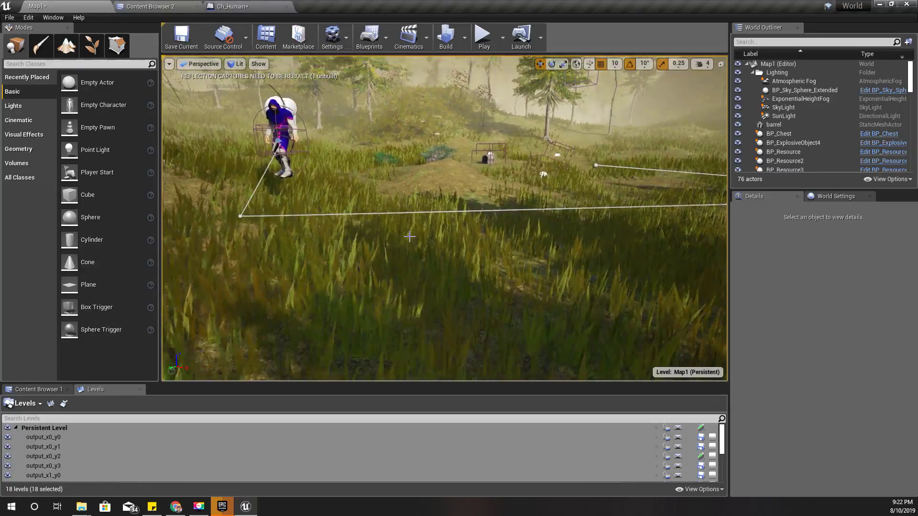
key(F11)
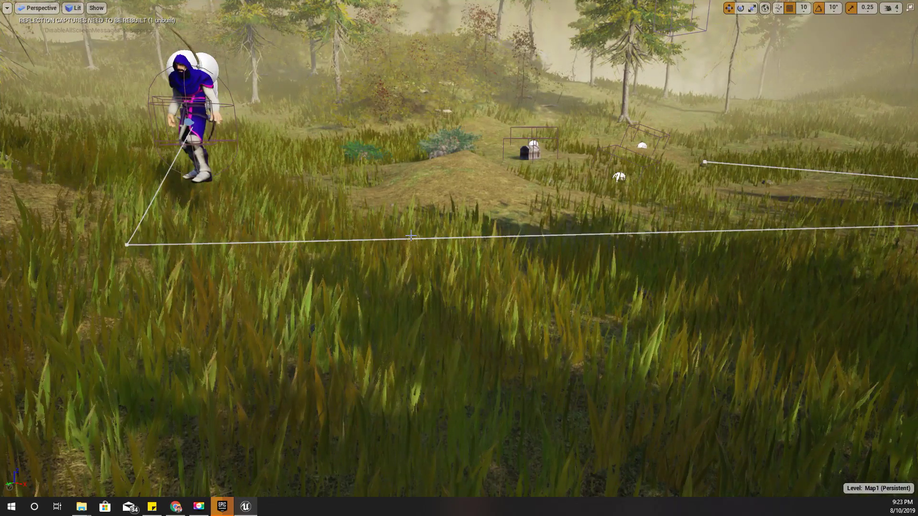
key(alt+p)
key(w)
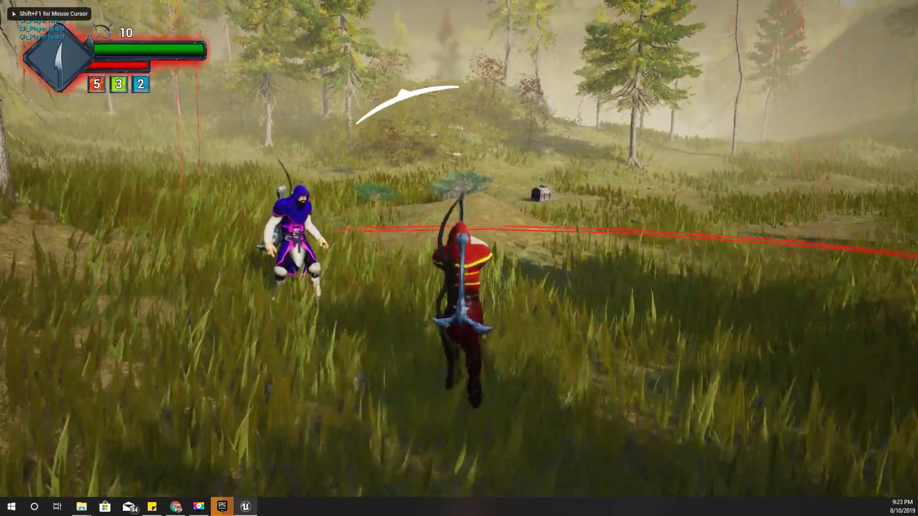
key(w)
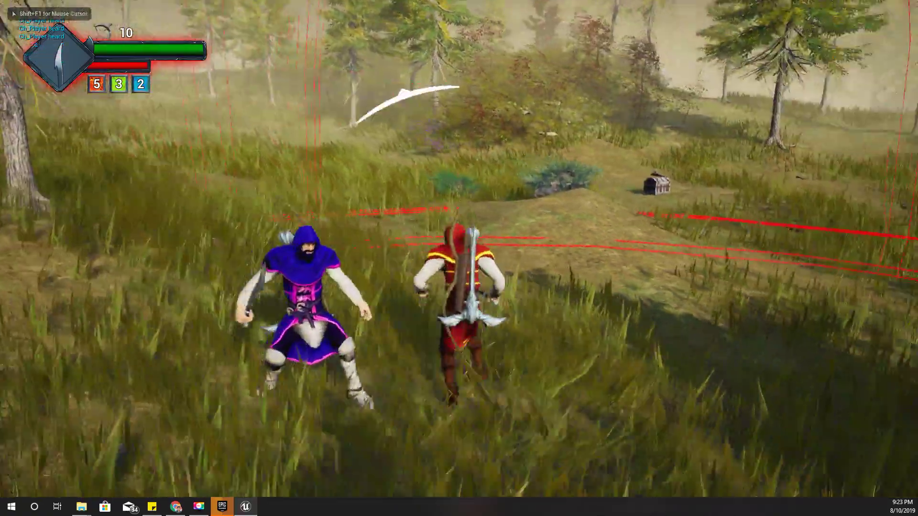
key(w)
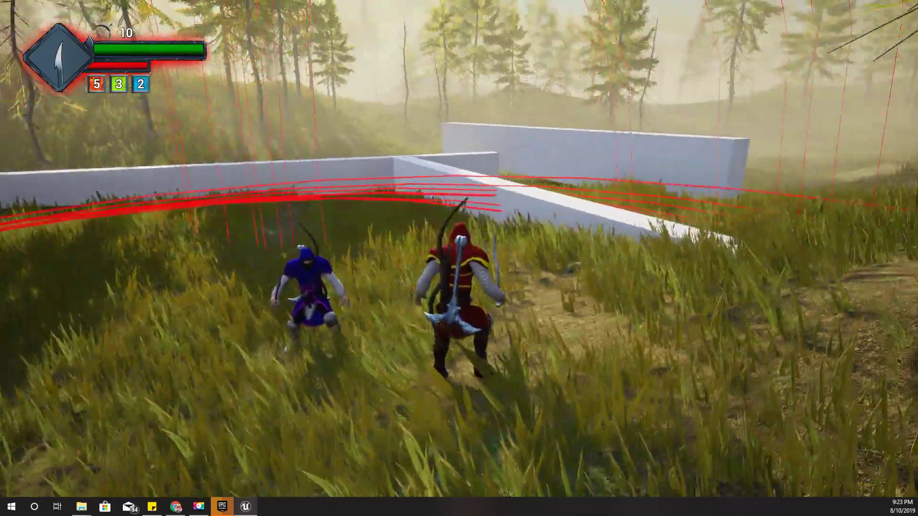
key(w)
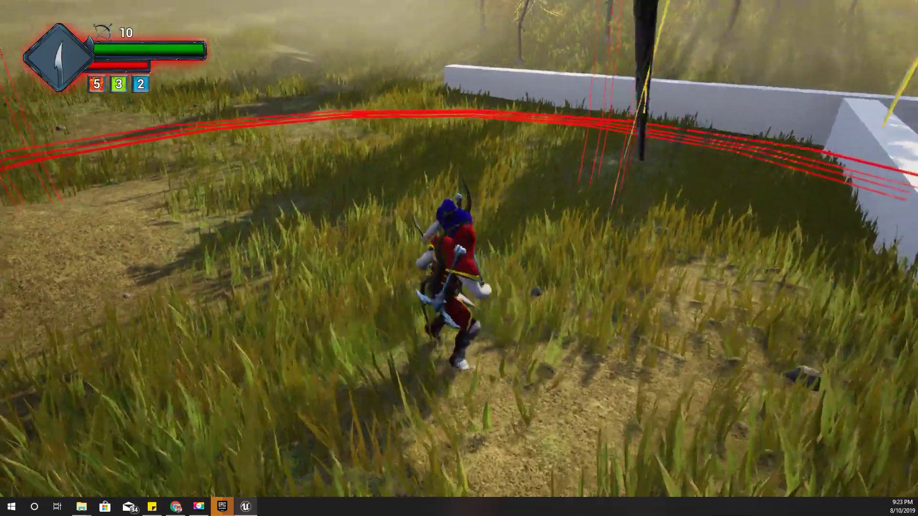
Step: Test evading and moving sideways around the blue enemy, end the play session and restore the normal editor layout
key(space)
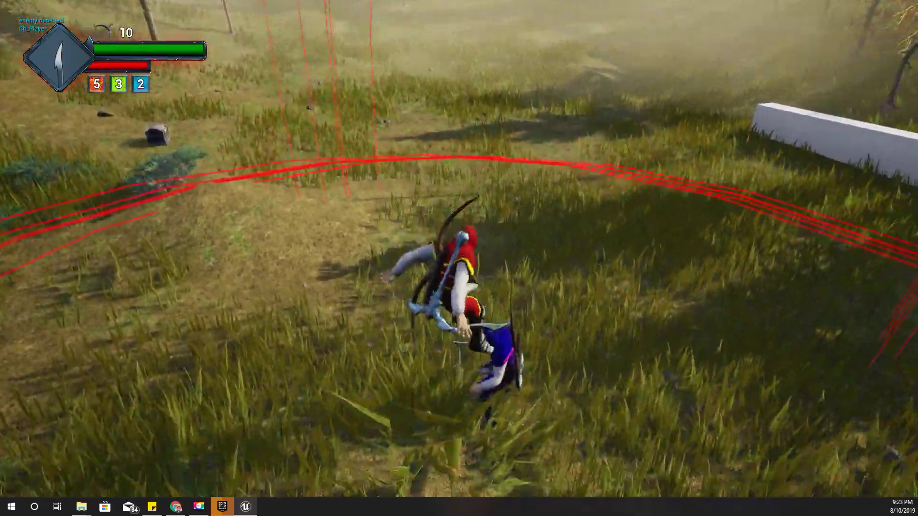
key(w)
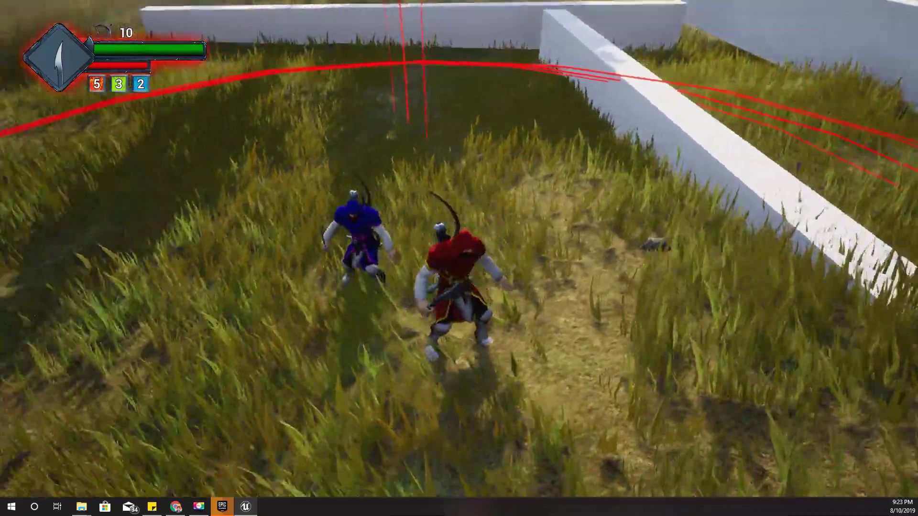
key(d)
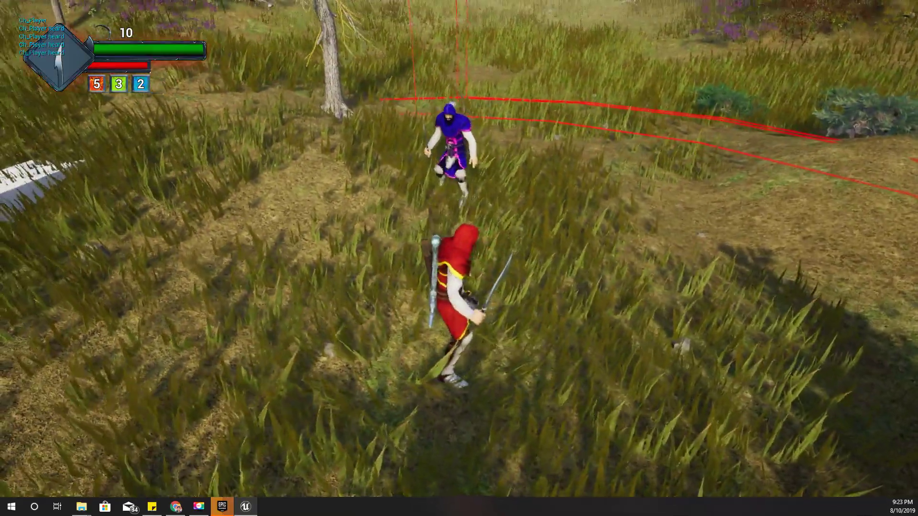
key(Escape)
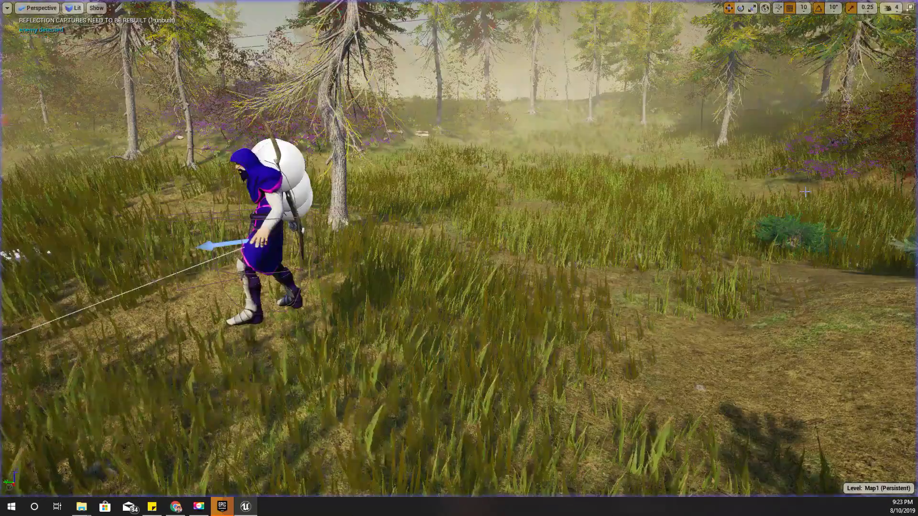
right_drag(822, 204, 689, 254)
key(F11)
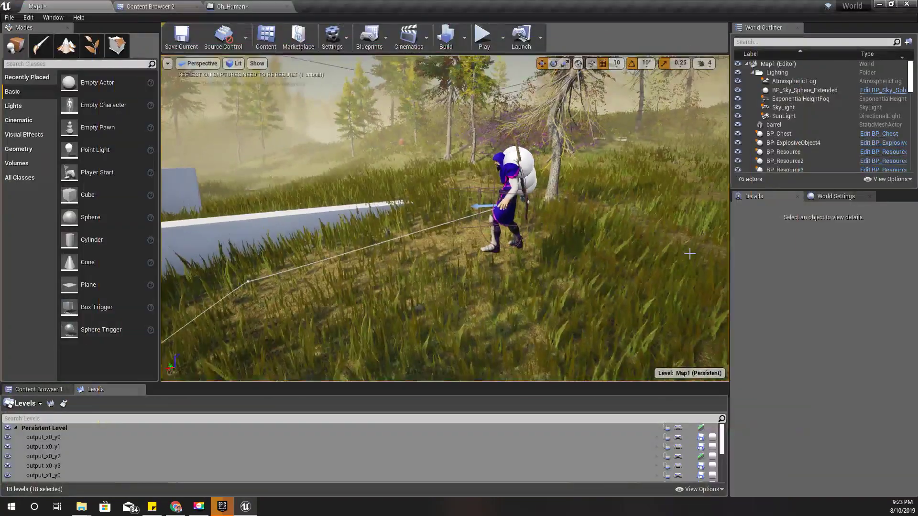
Step: Add a vector + float node with value 1 to GetActorLocation's output and connect it to the MultiSphereTraceForObjects node's End input
click(232, 7)
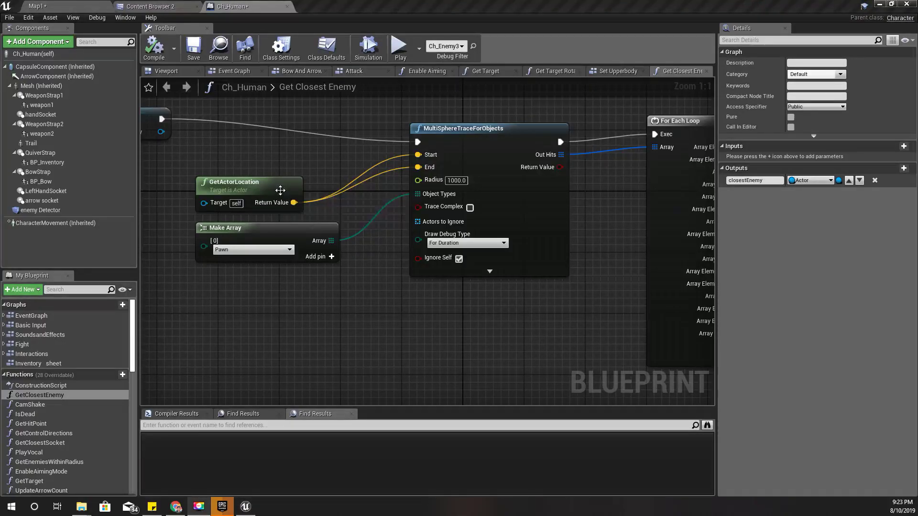
drag(249, 187, 241, 156)
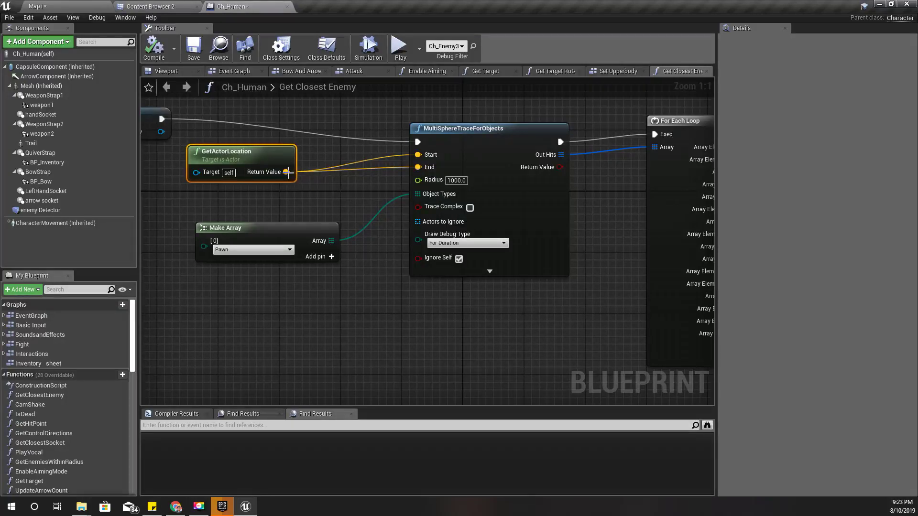
drag(287, 172, 312, 185)
text(+)
key(Up)
key(Up)
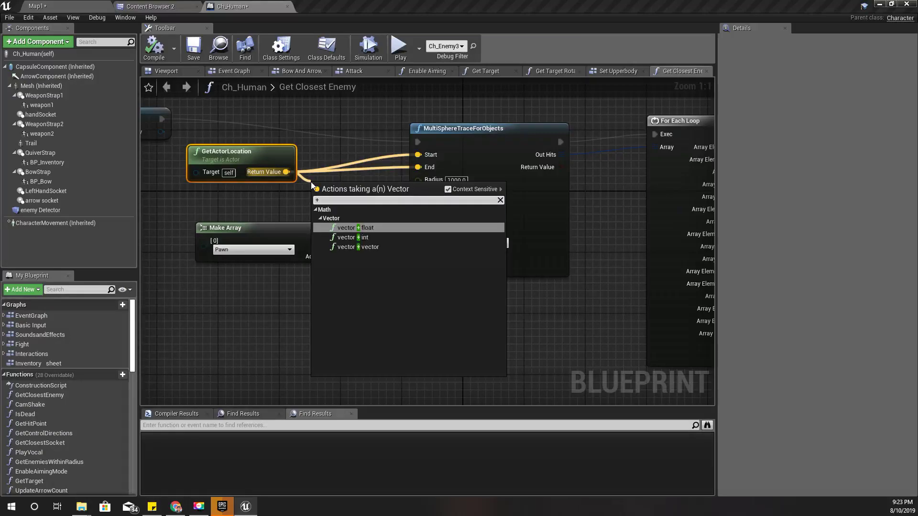
key(Return)
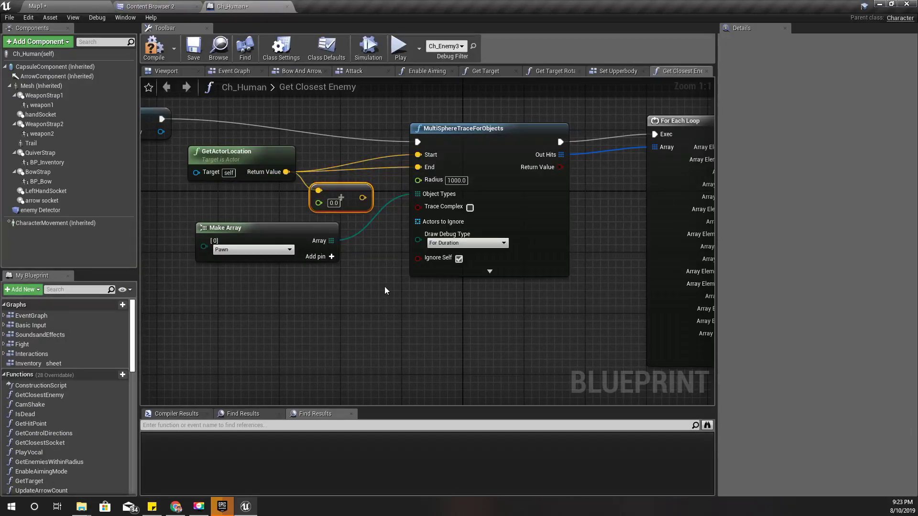
text(1)
drag(356, 197, 424, 168)
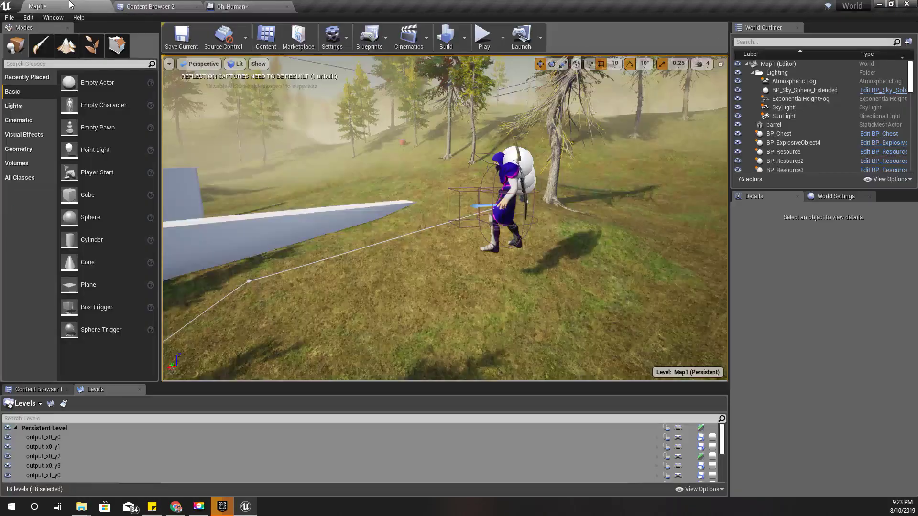
Step: Play-test Map1 in full-screen view, fight the blue enemy at close range to check the trace's hit drawing, and end the session
click(84, 5)
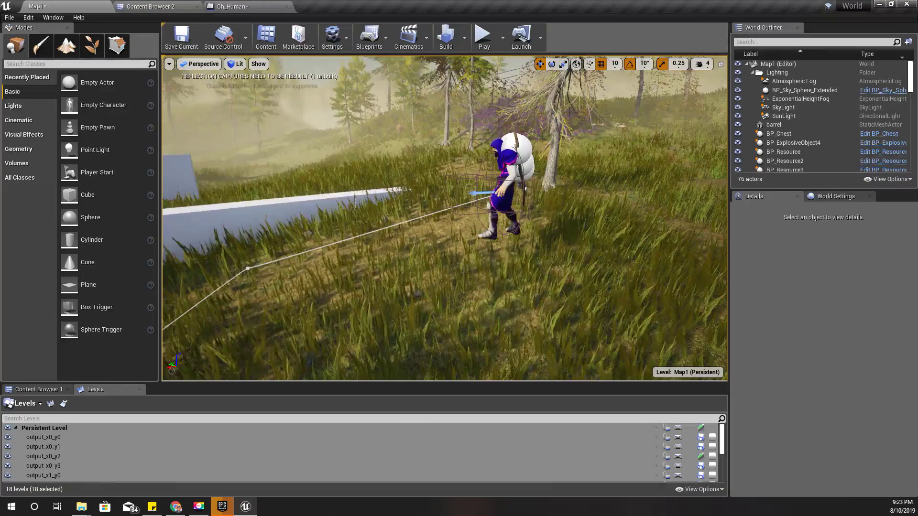
key(F11)
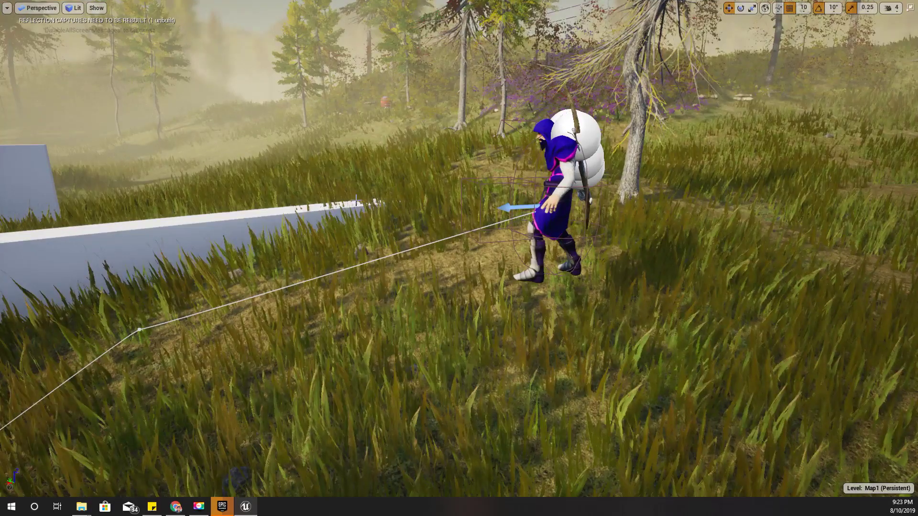
key(alt+p)
click(357, 199)
key(w)
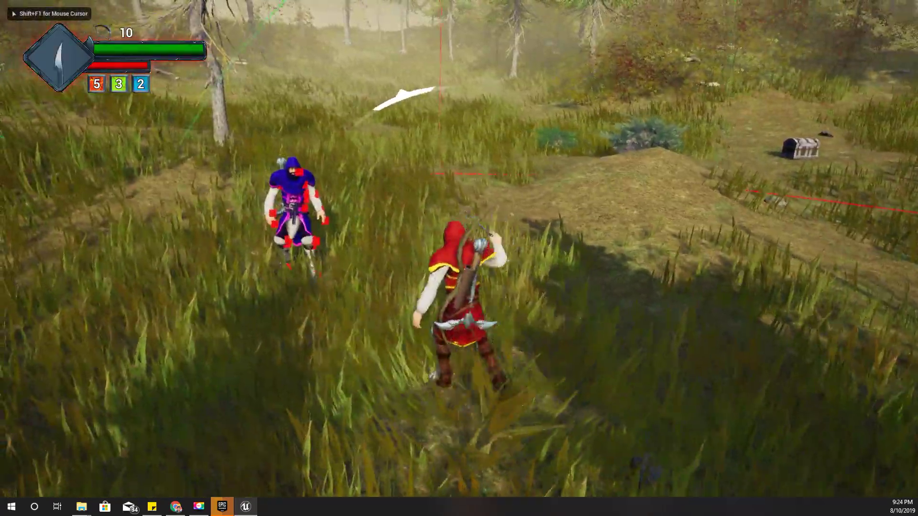
key(w)
key(w)
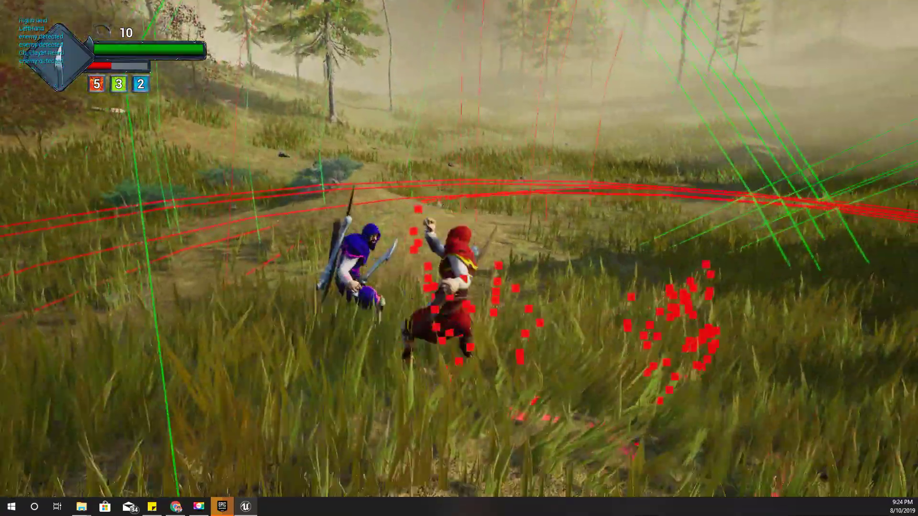
key(w)
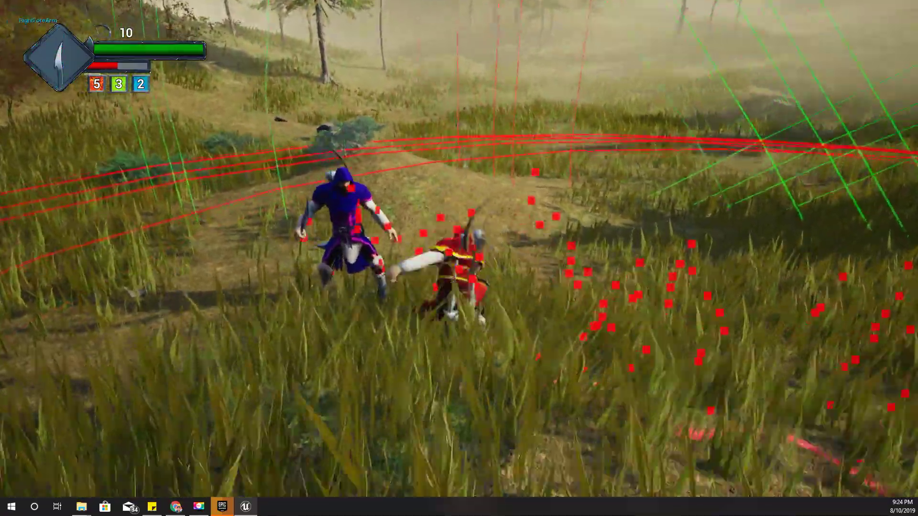
key(w)
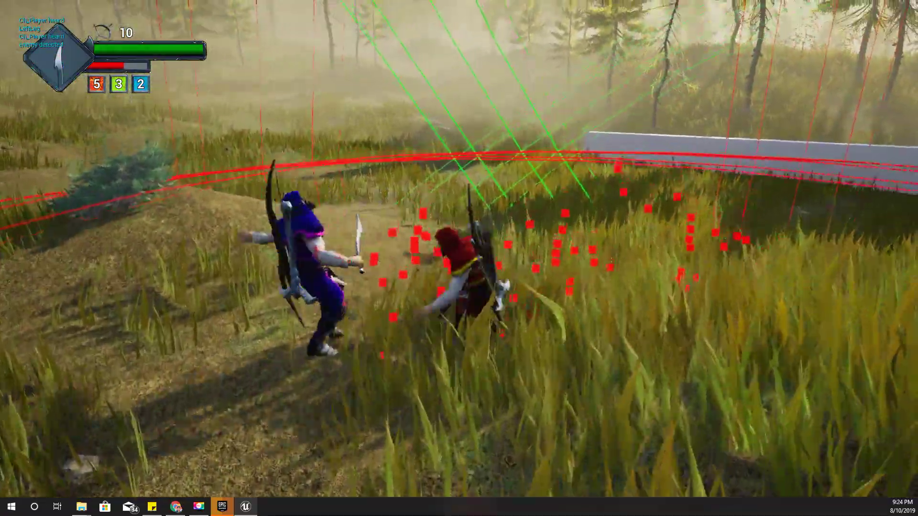
key(Escape)
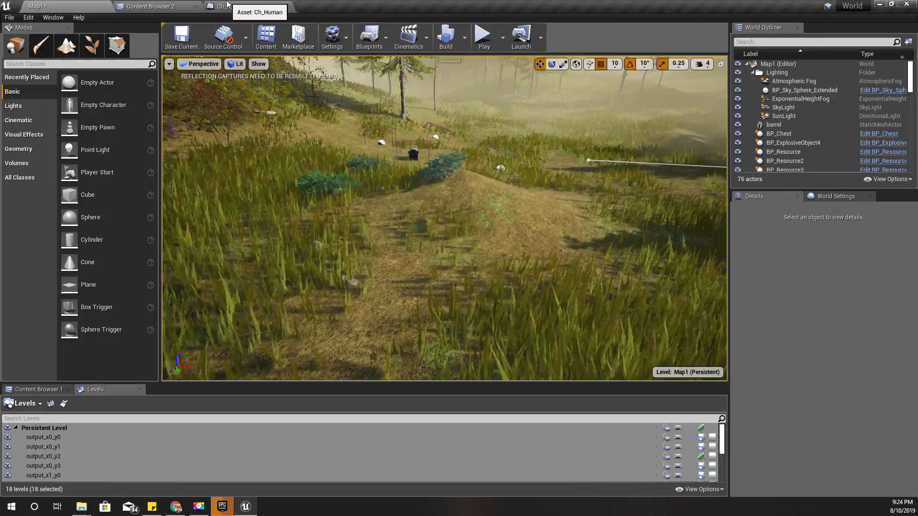
Step: Set the MultiSphereTraceForObjects node's Draw Debug Type to None in Ch_Human's GetClosestEnemy function
click(227, 6)
click(454, 243)
click(434, 251)
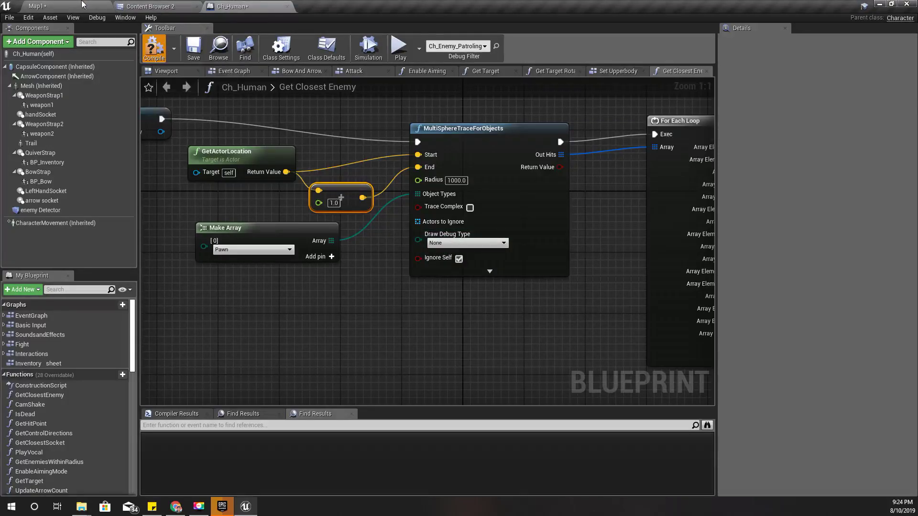
Step: Play-test Map1 in full-screen view and run to the blue enemy to fight with the trace drawing turned off
click(81, 6)
key(F11)
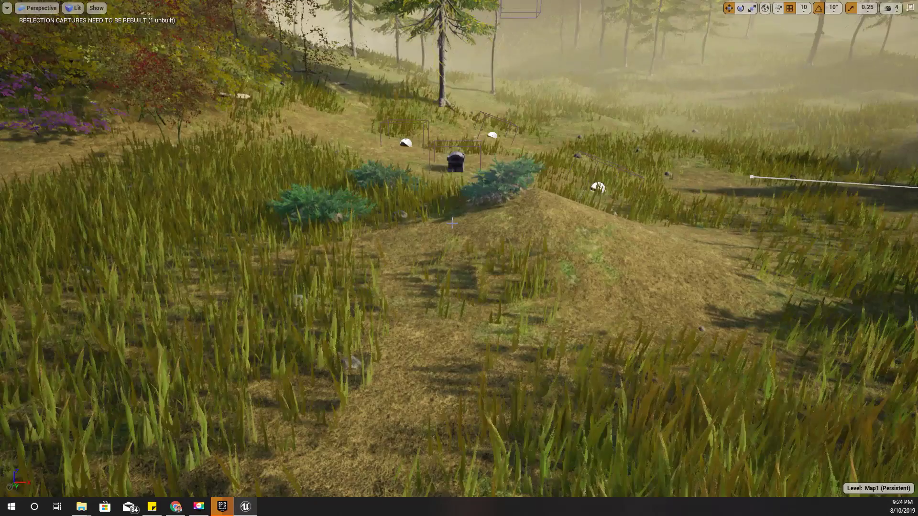
key(alt+p)
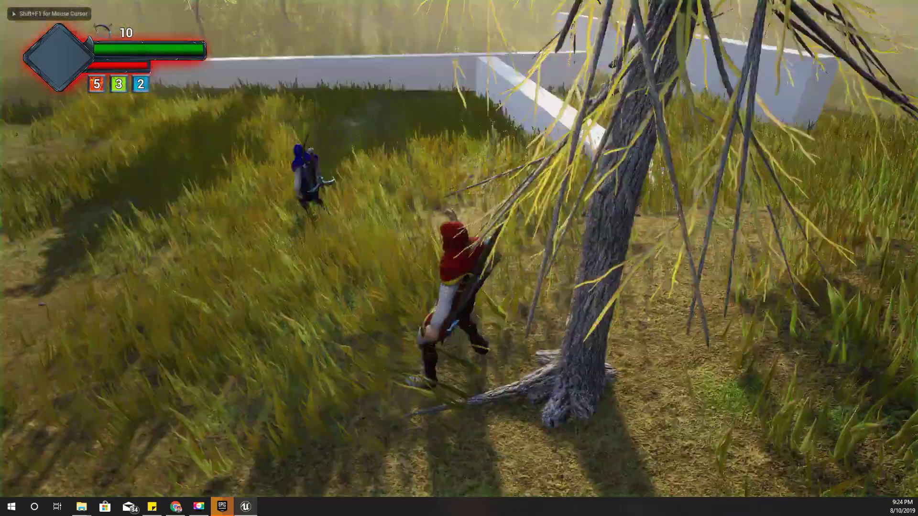
key(w)
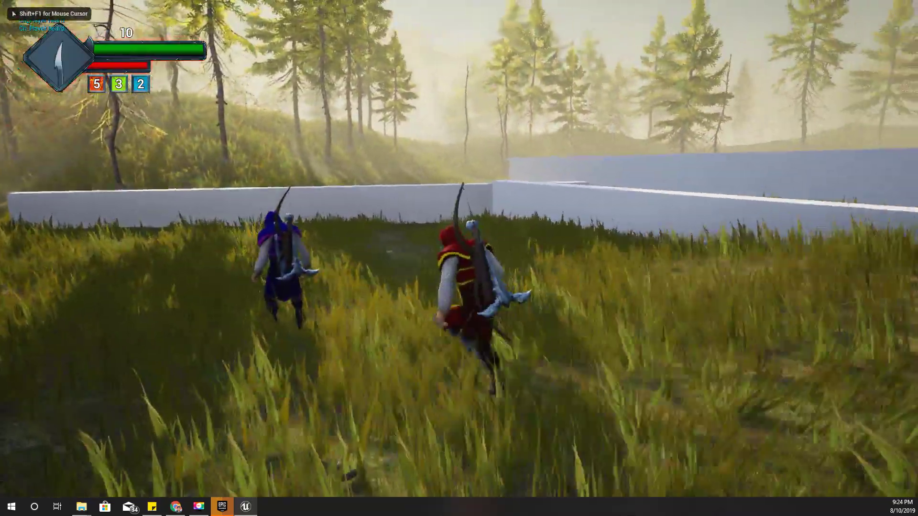
key(w)
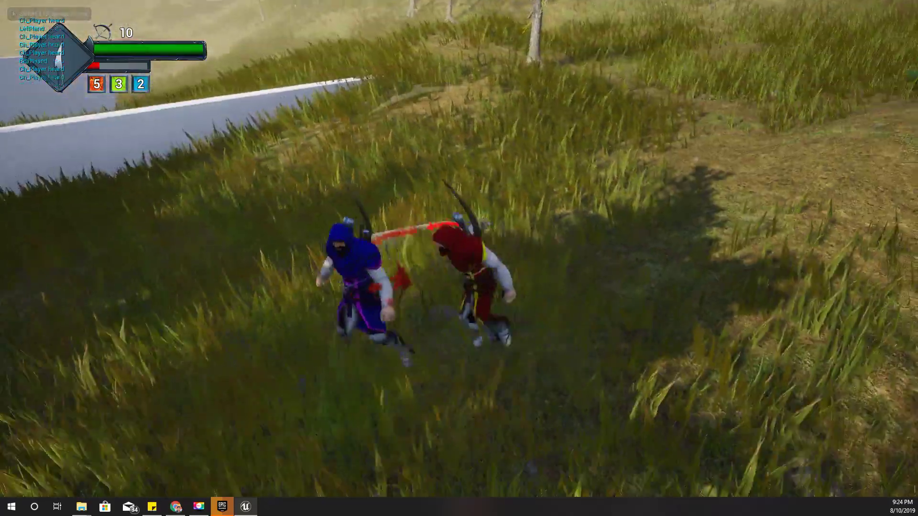
key(w)
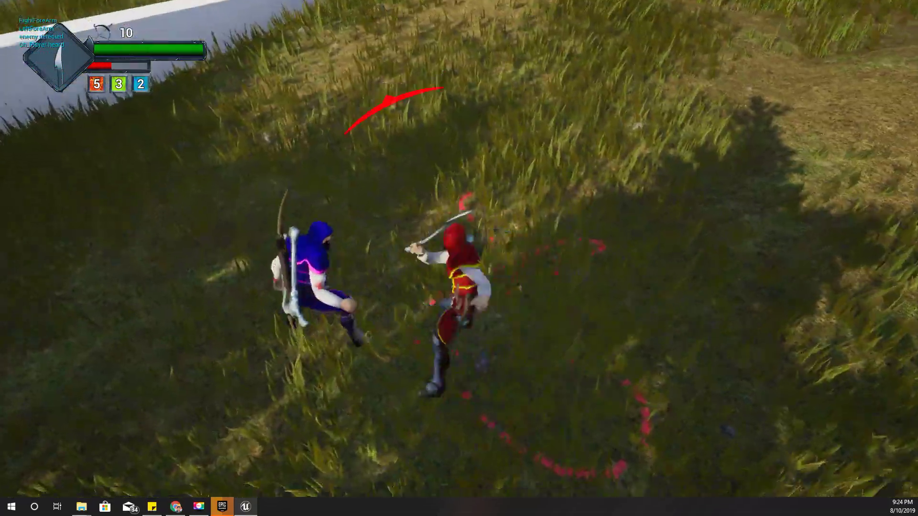
Step: Test retreating from the blue enemy and closing in again to check targeting, and end the play session
key(s)
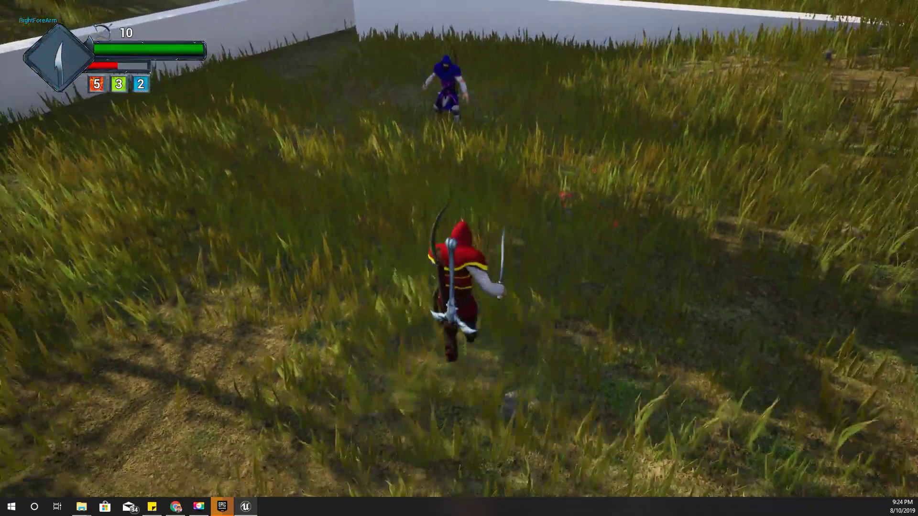
key(w)
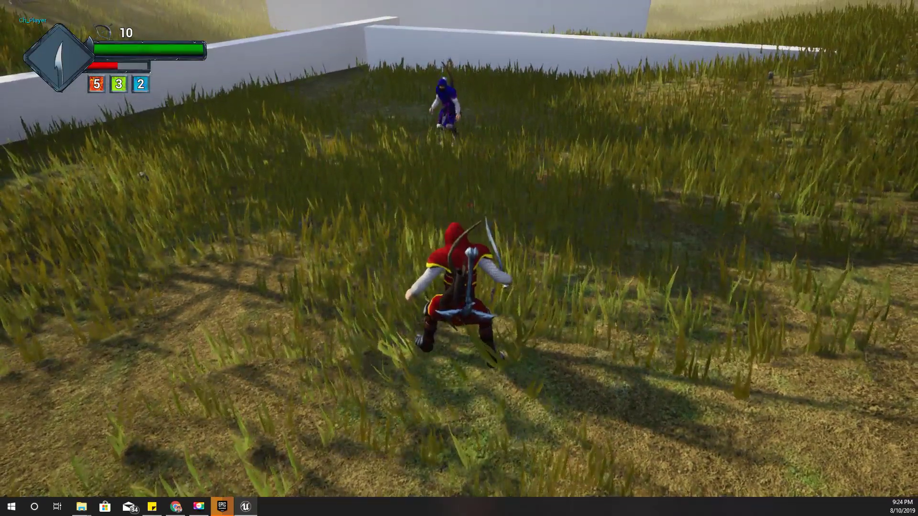
key(w)
key(w)
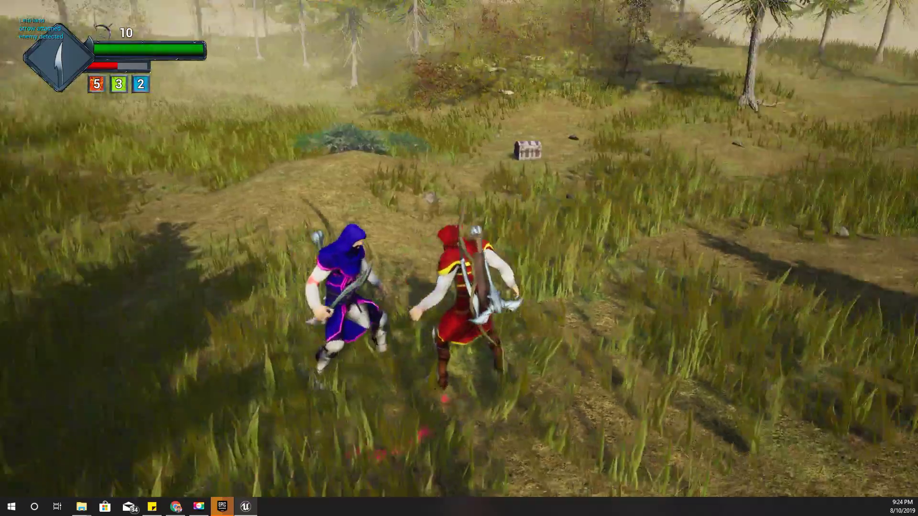
key(w)
key(w)
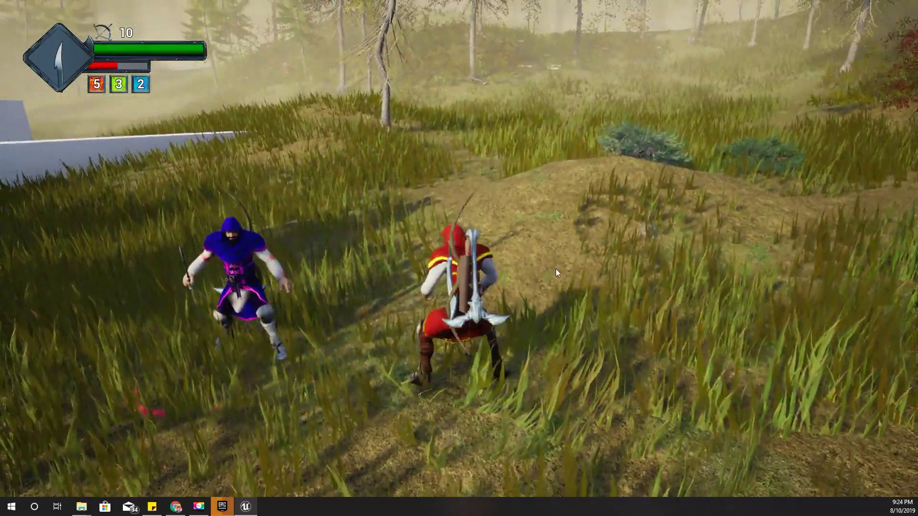
key(Escape)
Step: Play-test from a viewpoint farther from the blue enemy, run in and fight at close range, and return to the normal editor layout
right_drag(389, 260, 289, 181)
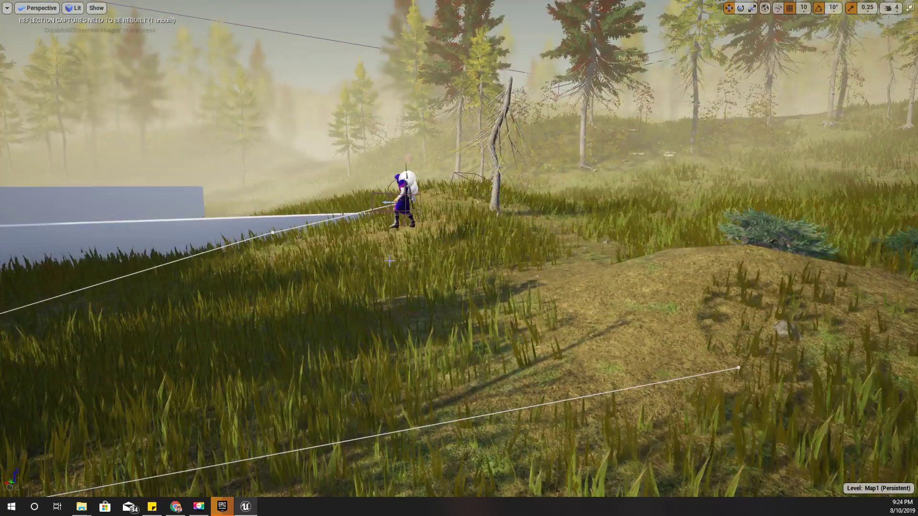
key(alt+p)
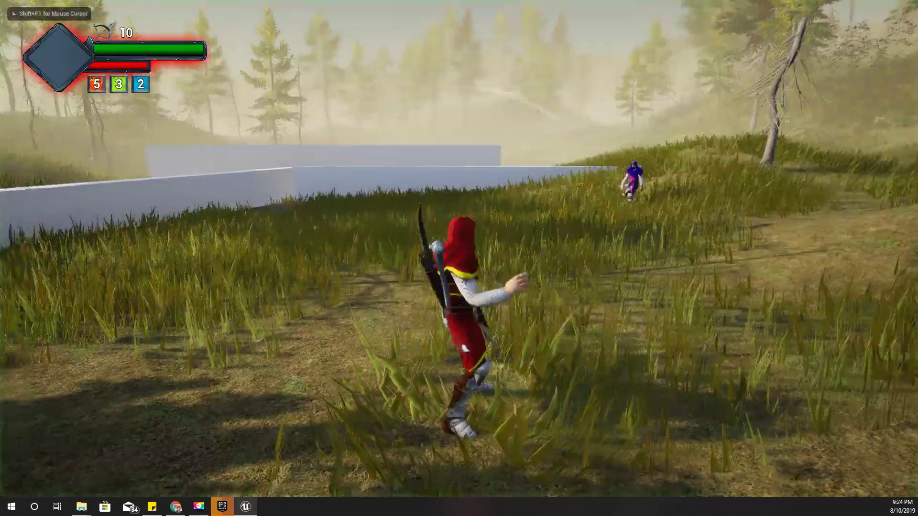
key(w)
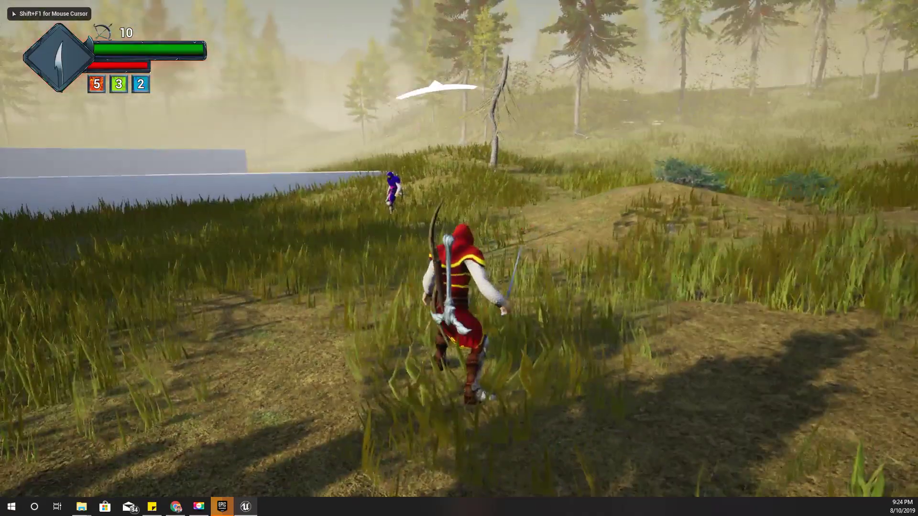
key(w)
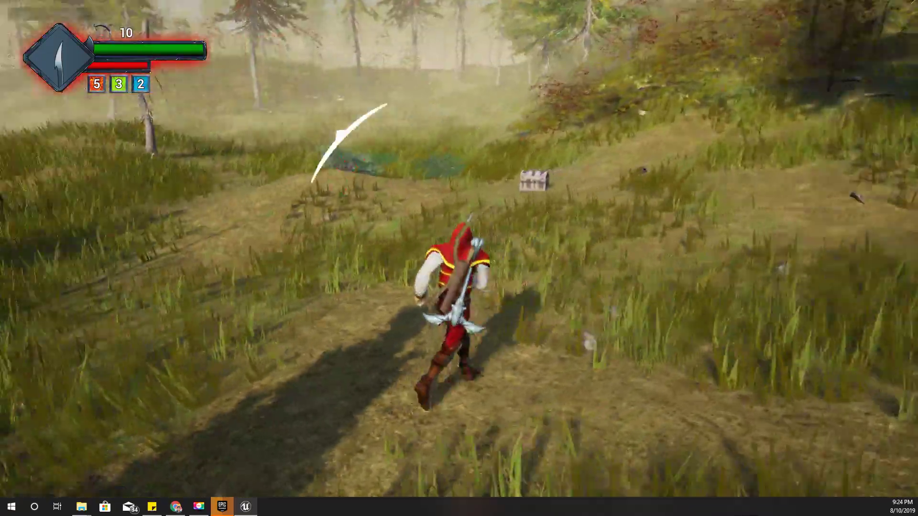
key(w)
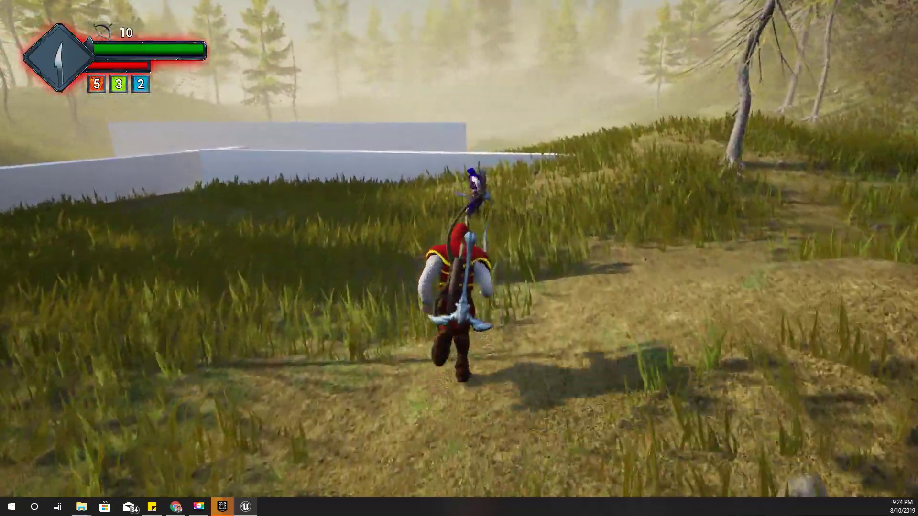
key(space)
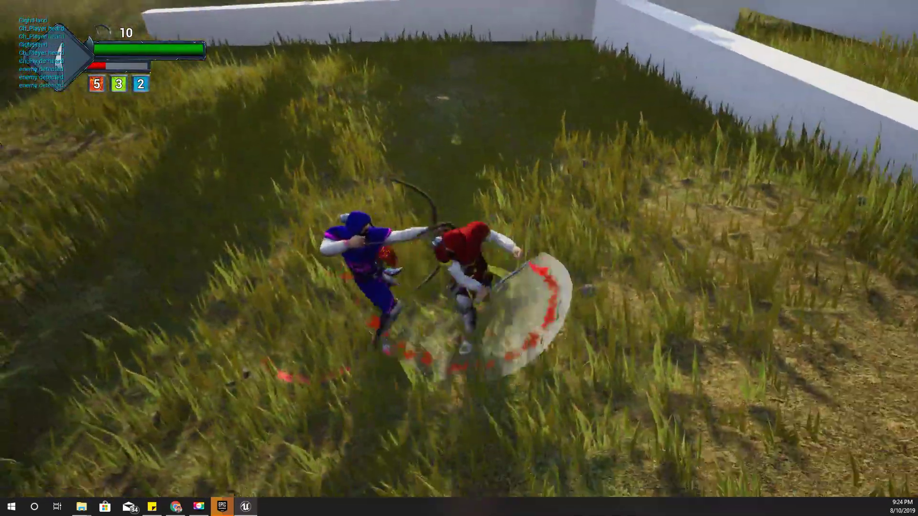
key(w)
key(w)
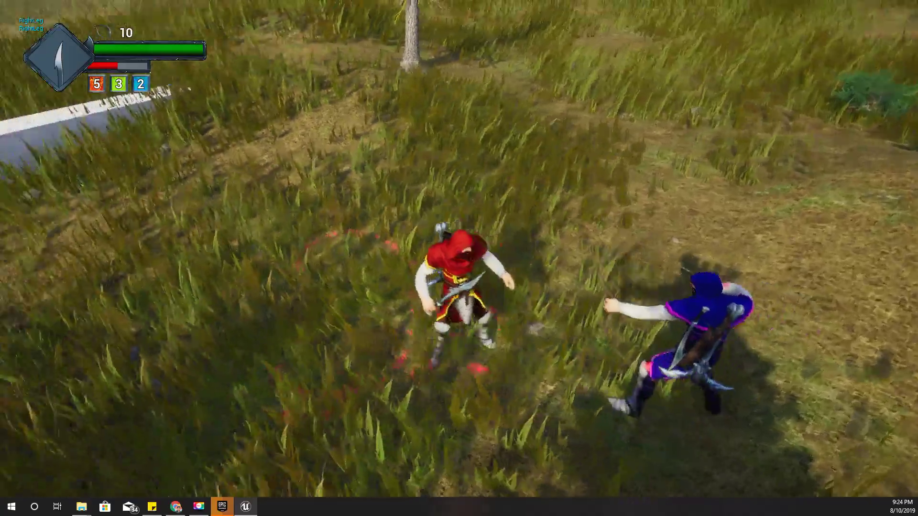
key(s)
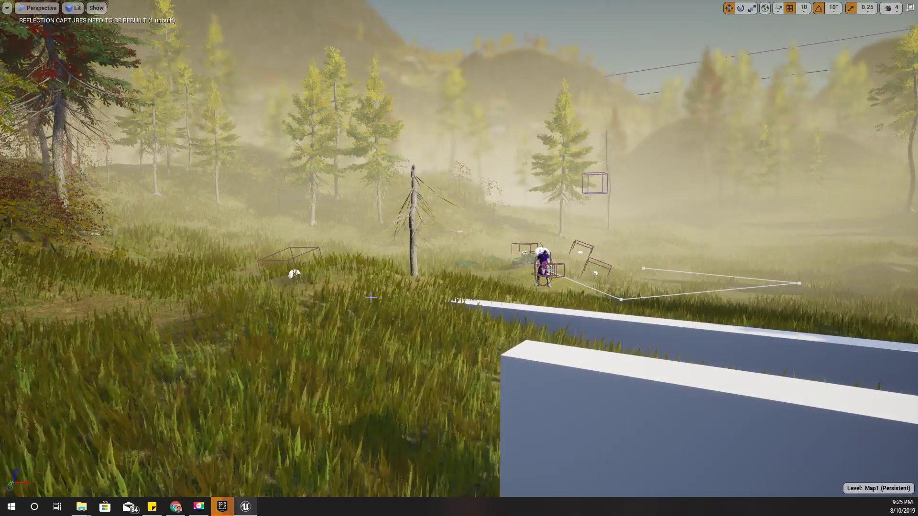
key(F11)
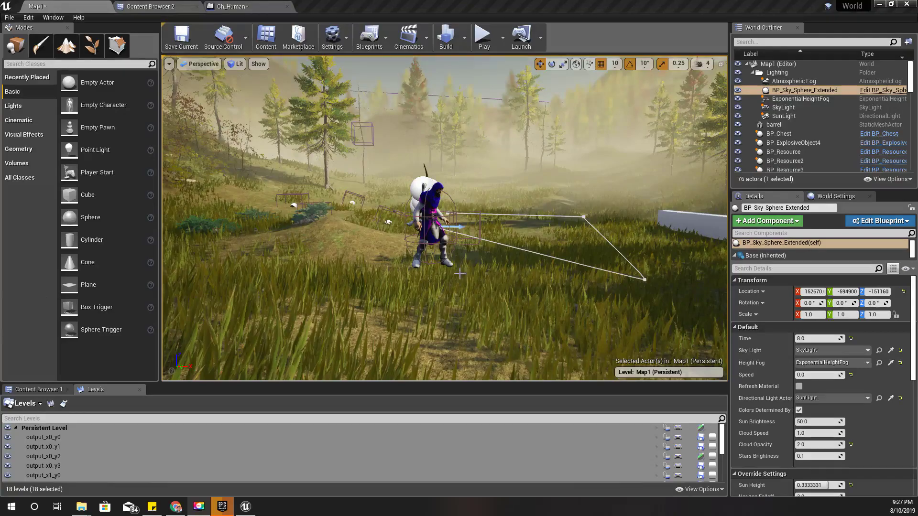
Step: Search Map1's actors for "clima" and open the ClimateController blueprint for editing
right_drag(459, 273, 311, 206)
key(F11)
key(F11)
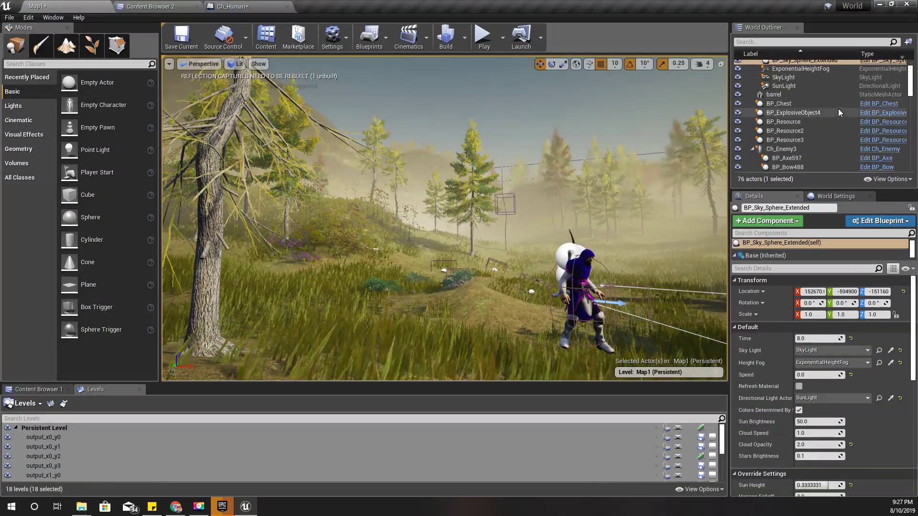
click(746, 42)
text(clima)
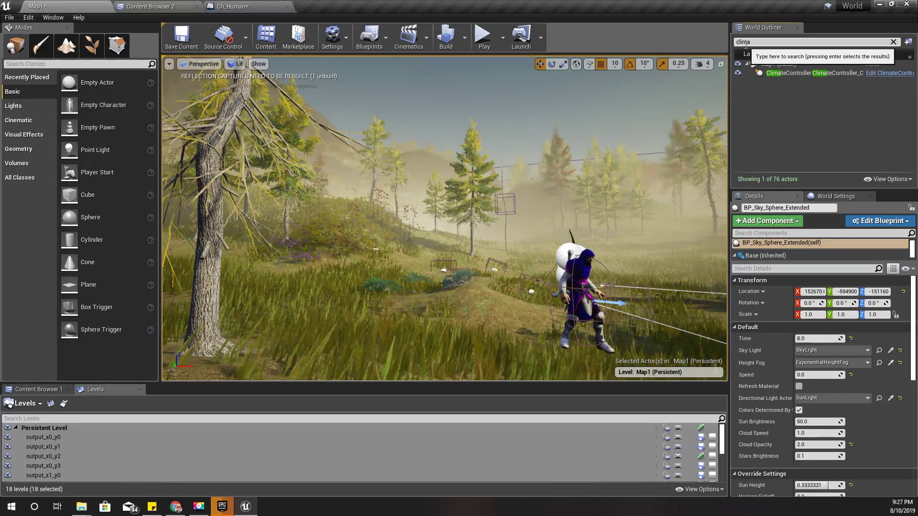
click(887, 73)
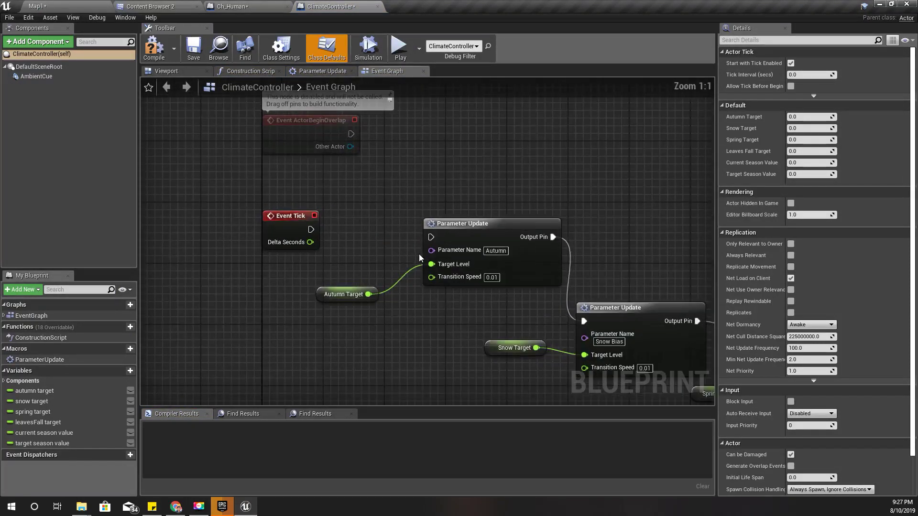
Step: Connect Event Tick's execution output to the Autumn Parameter Update node in ClimateController's event graph and compile the blueprint
scroll(352, 266, down, 4)
scroll(349, 297, up, 3)
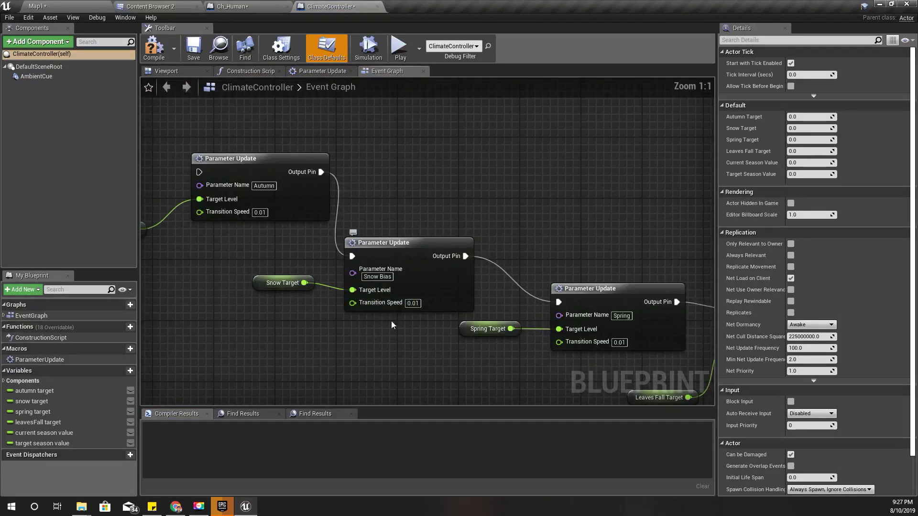
right_drag(415, 337, 527, 344)
right_drag(288, 286, 355, 332)
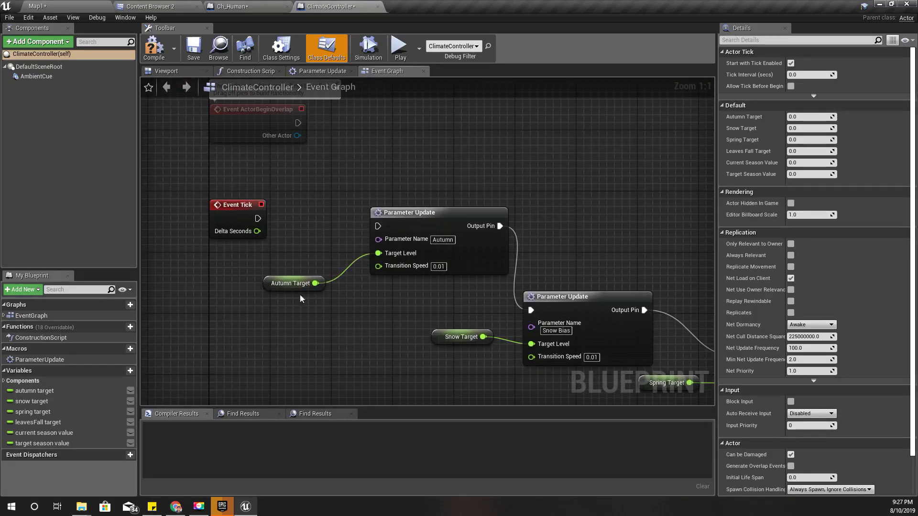
drag(371, 234, 383, 228)
click(165, 60)
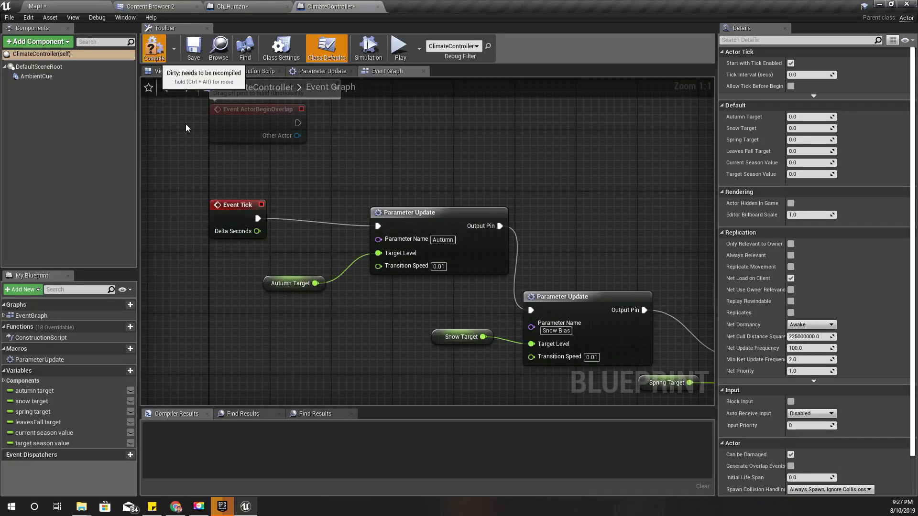
Step: Frame the open hillside in Map1 and start a full-screen play session to check the foliage's seasonal colours
click(73, 6)
right_drag(445, 219, 172, 206)
right_drag(306, 165, 305, 168)
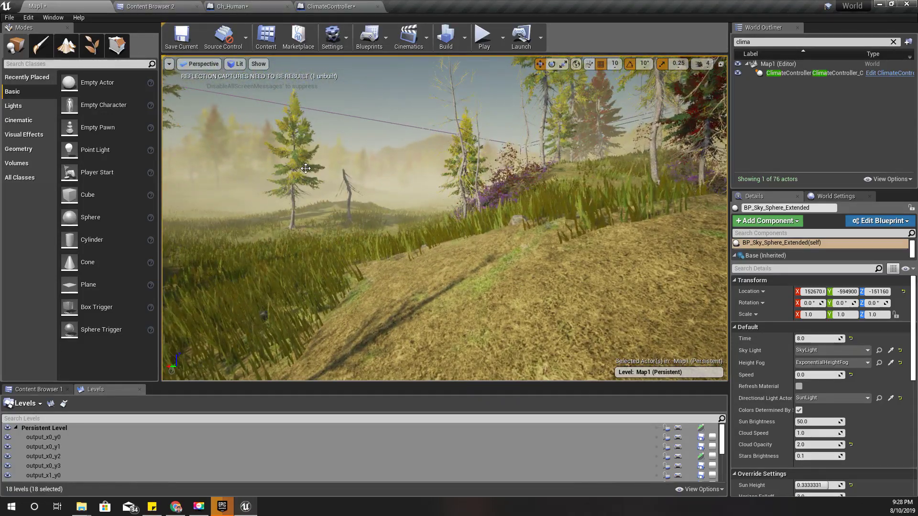
key(F11)
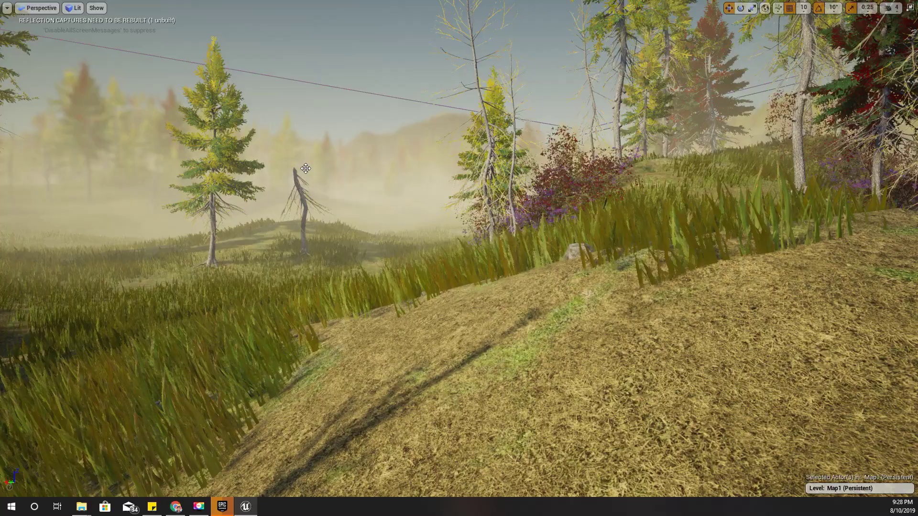
key(alt+p)
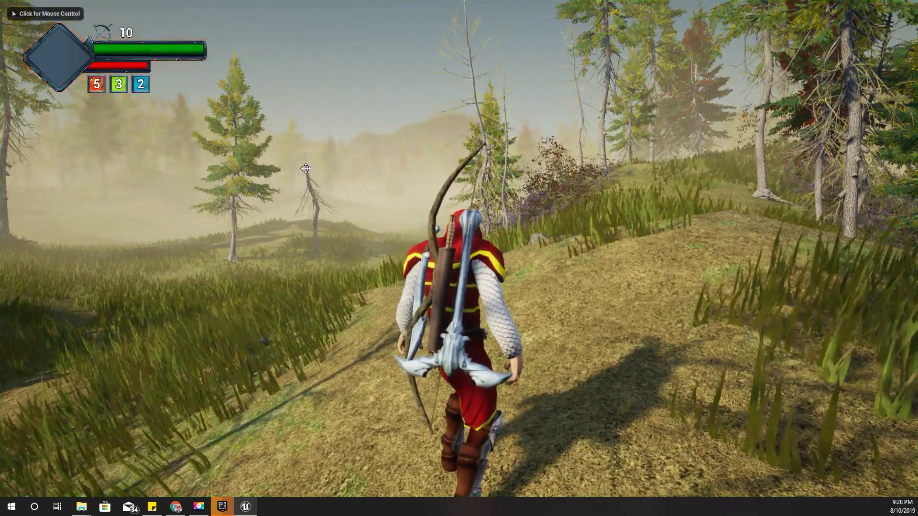
click(306, 168)
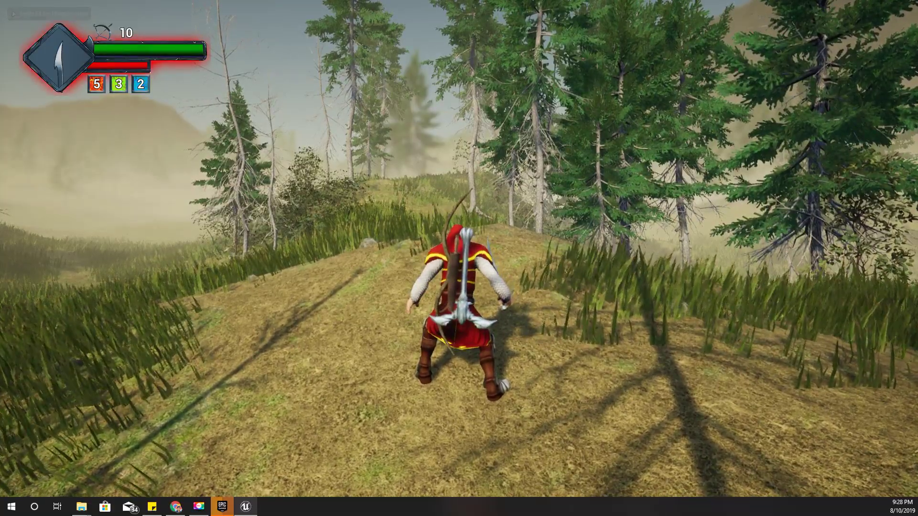
Step: Run the character around the hillside in the play session to examine the grass and tree colours, and return to the normal editor layout
key(s)
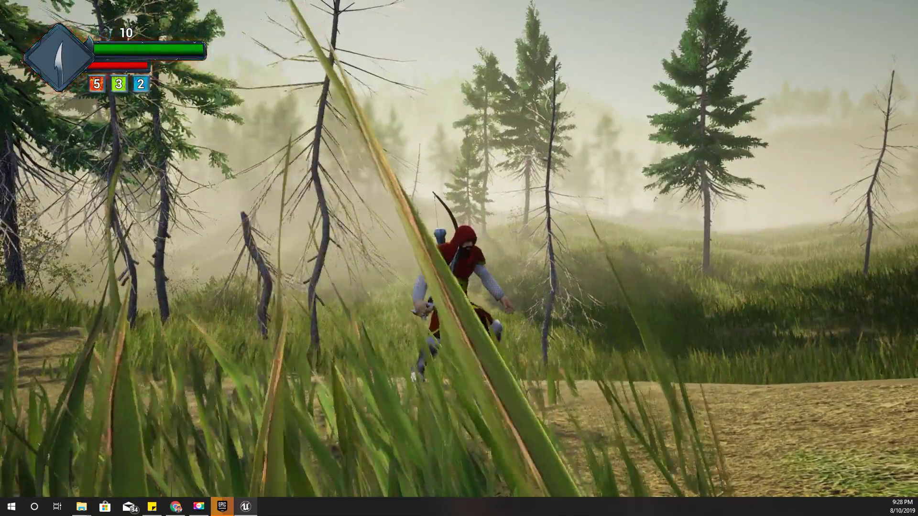
key(w)
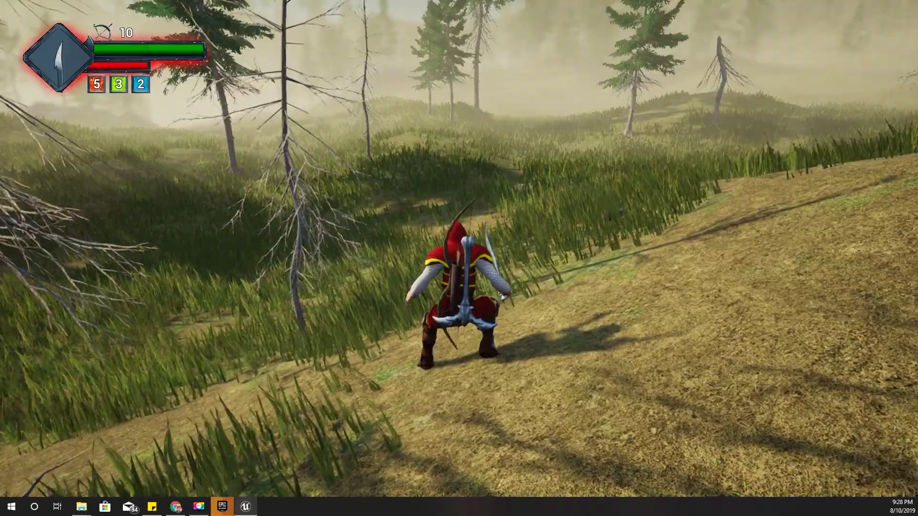
key(a)
key(w)
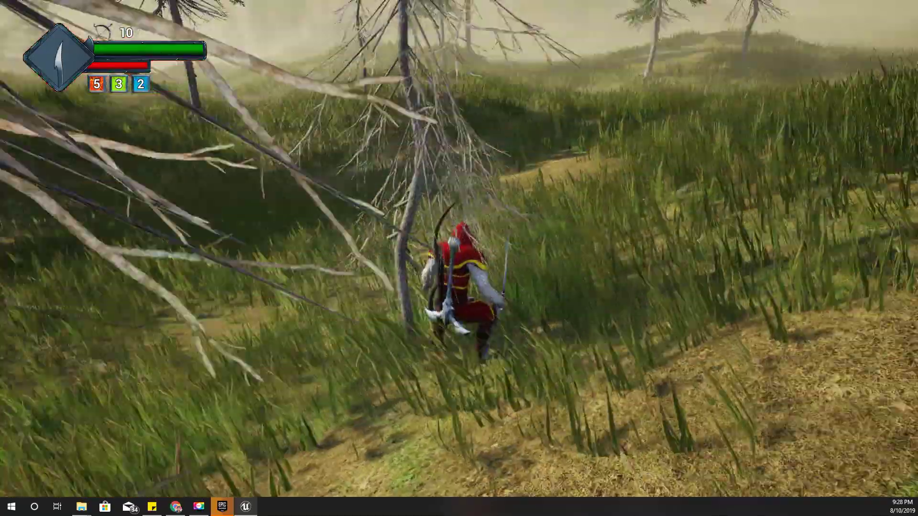
key(w)
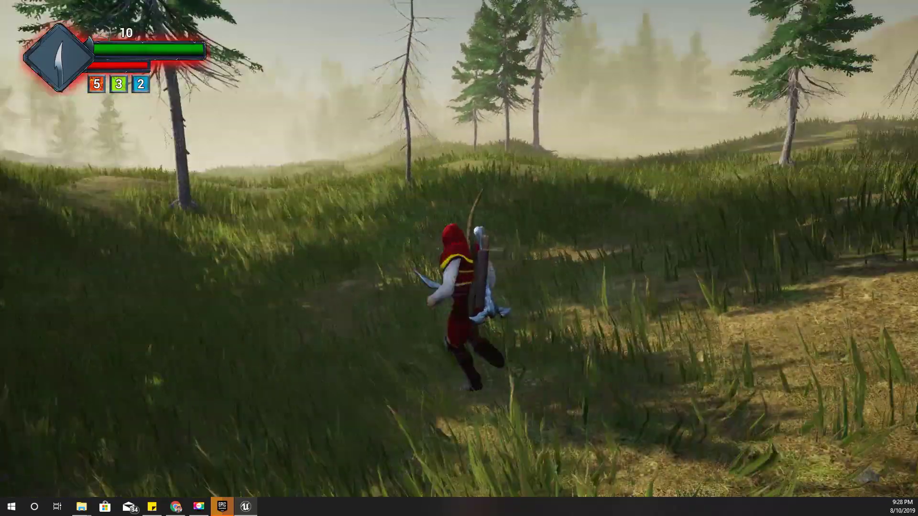
key(c)
key(w)
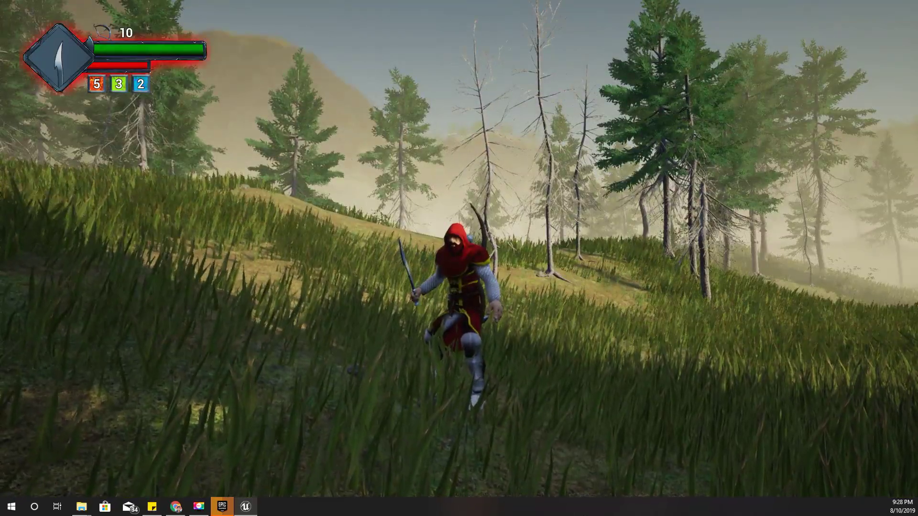
key(c)
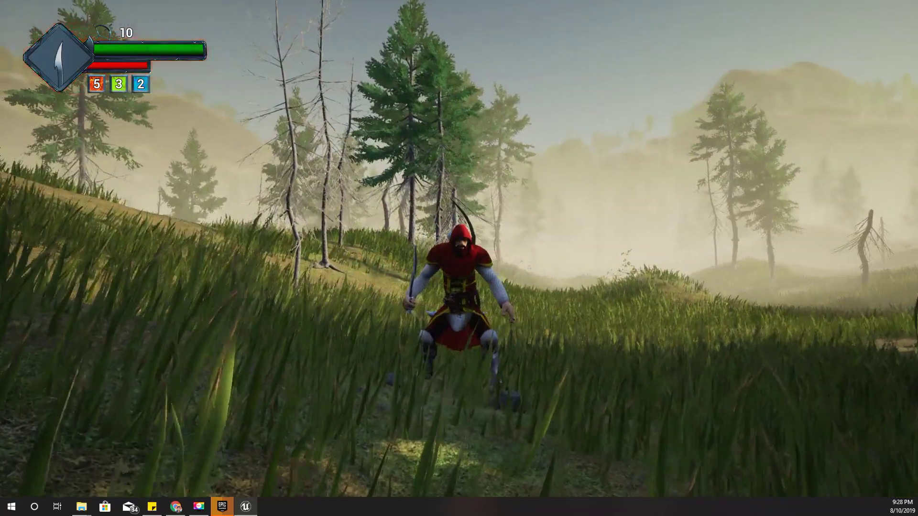
key(F11)
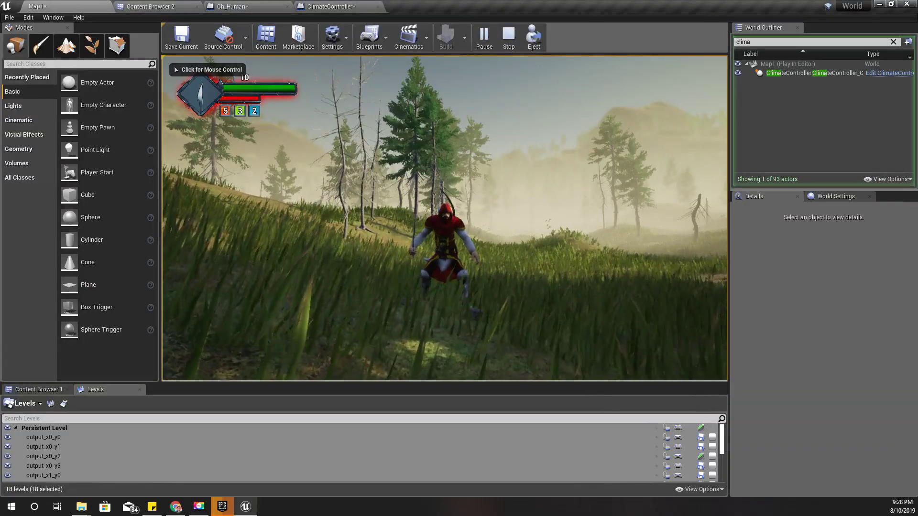
click(444, 218)
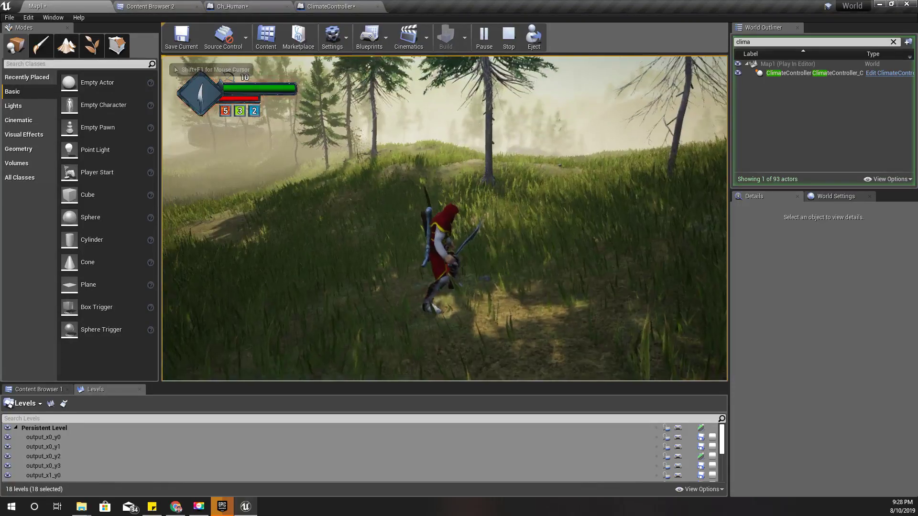
key(shift+F1)
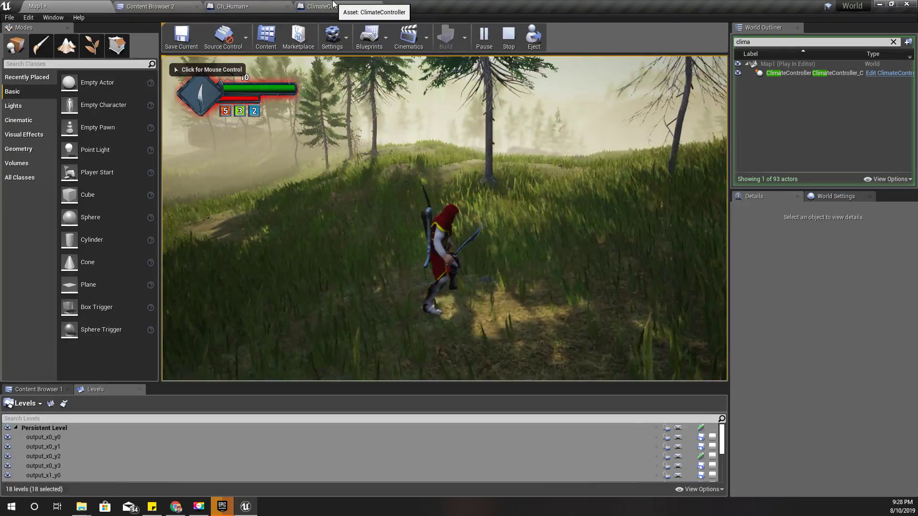
Step: Stop the play session, connect Event BeginPlay to the first Delay node in ClimateController's event graph, and compile the blueprint
click(334, 6)
scroll(389, 232, down, 4)
right_drag(538, 345, 244, 264)
scroll(377, 278, down, 5)
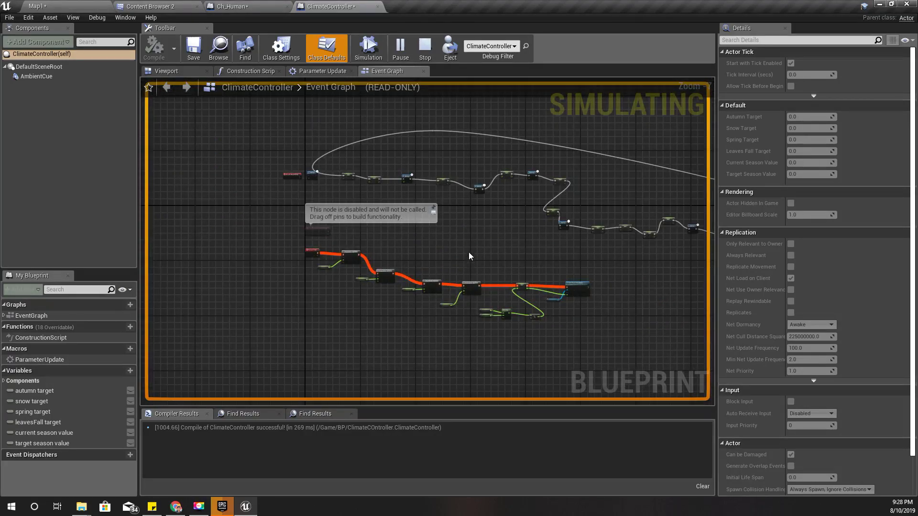
right_drag(381, 205, 357, 241)
scroll(353, 241, up, 5)
right_drag(247, 220, 429, 279)
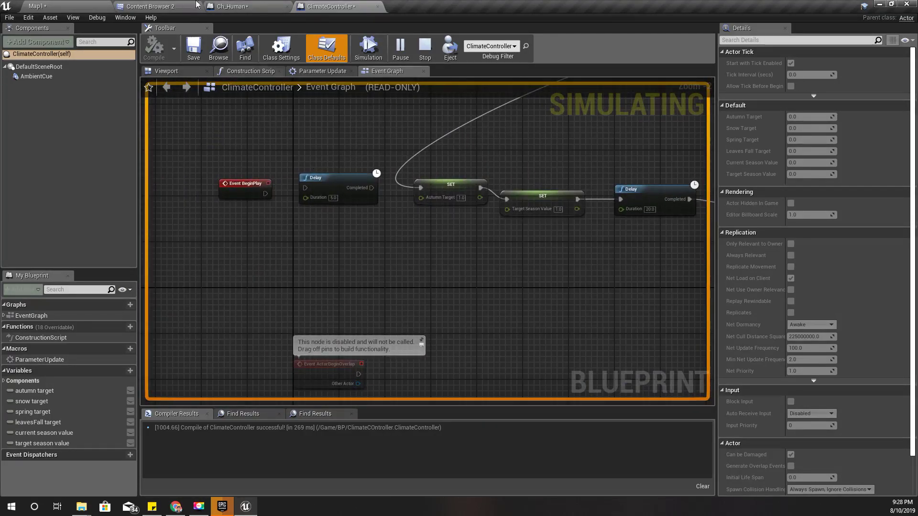
click(426, 43)
scroll(265, 254, up, 2)
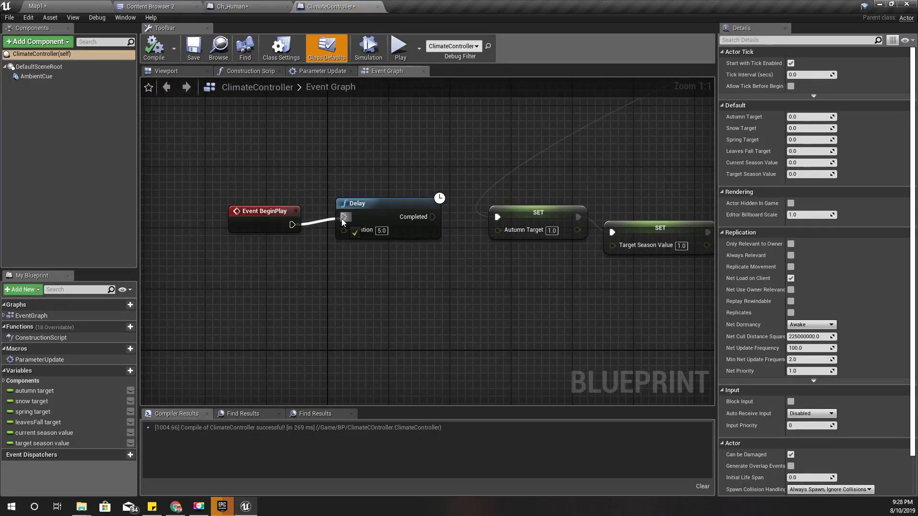
drag(342, 219, 341, 219)
click(154, 47)
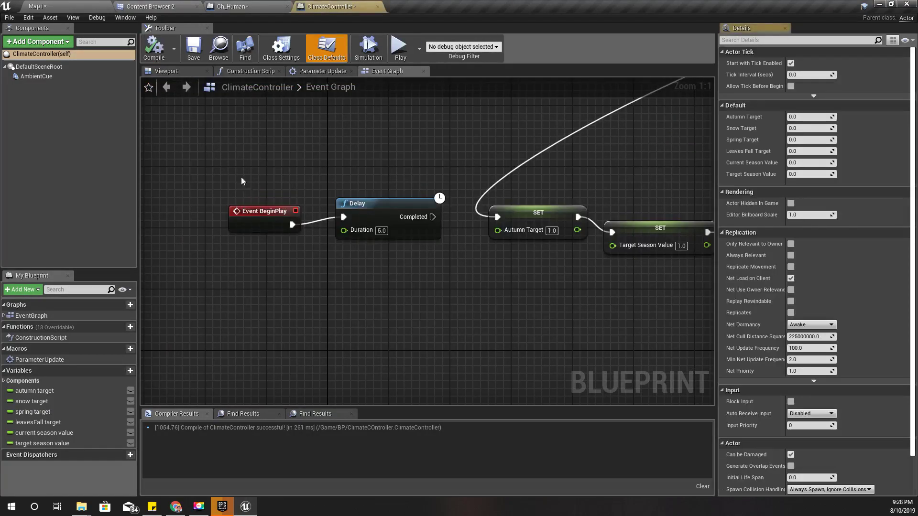
Step: Play-test Map1 full screen, run through the grass to watch for seasonal foliage changes, and return to the normal editor layout
click(66, 4)
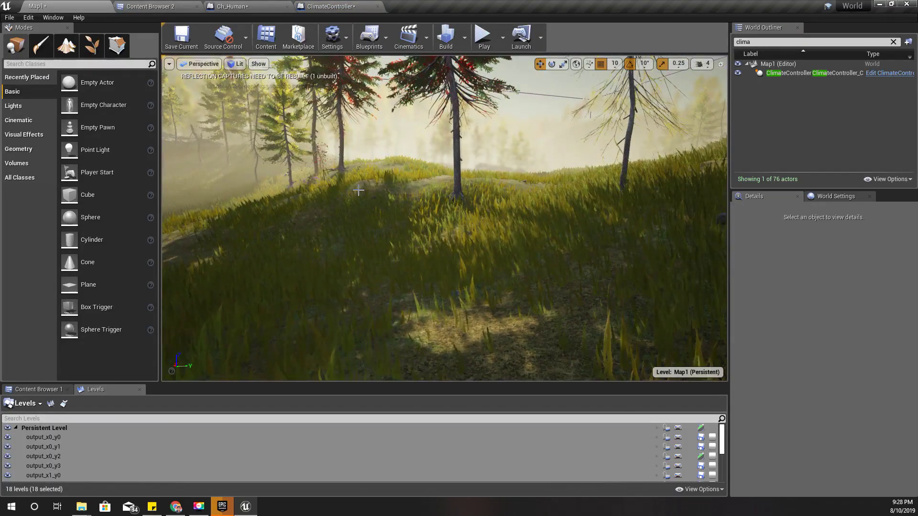
key(F11)
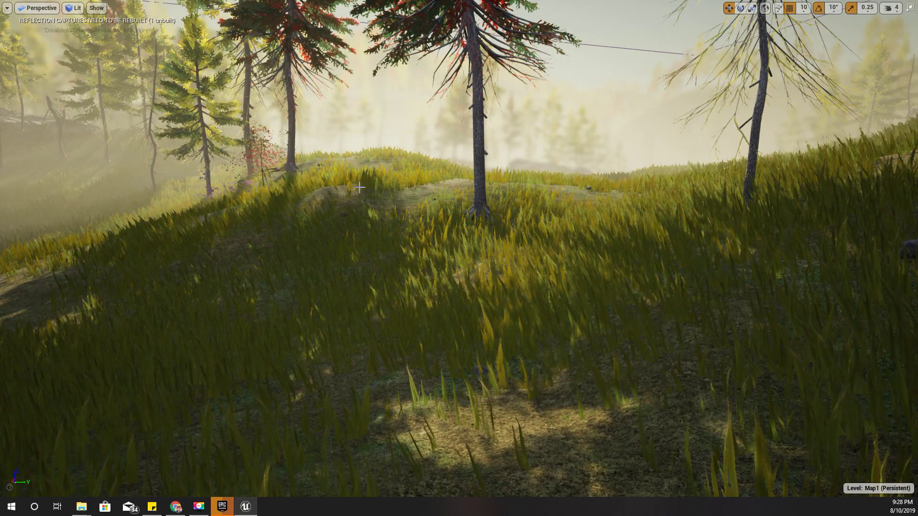
key(alt+p)
key(w)
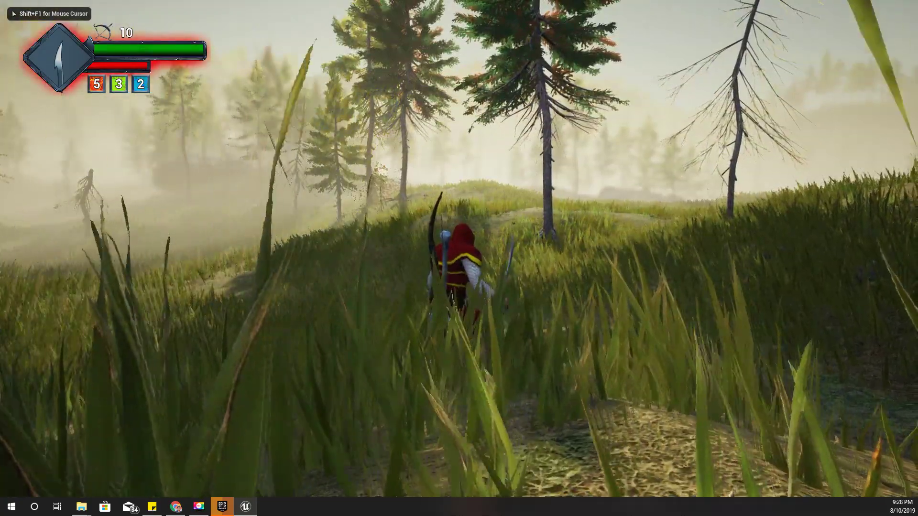
key(a)
key(w)
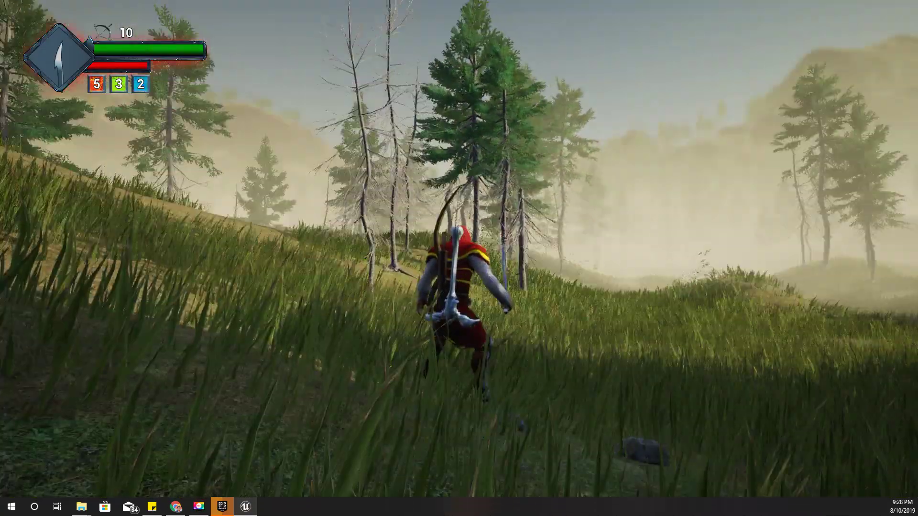
key(w)
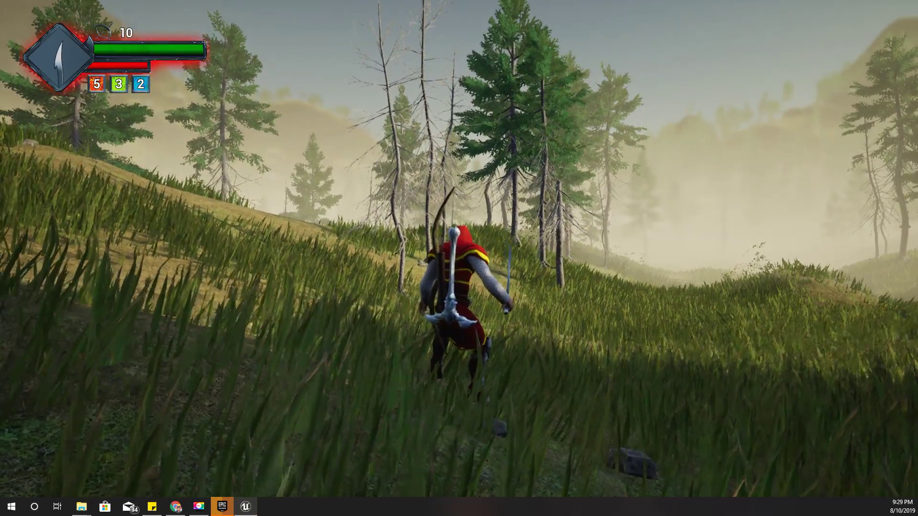
key(w)
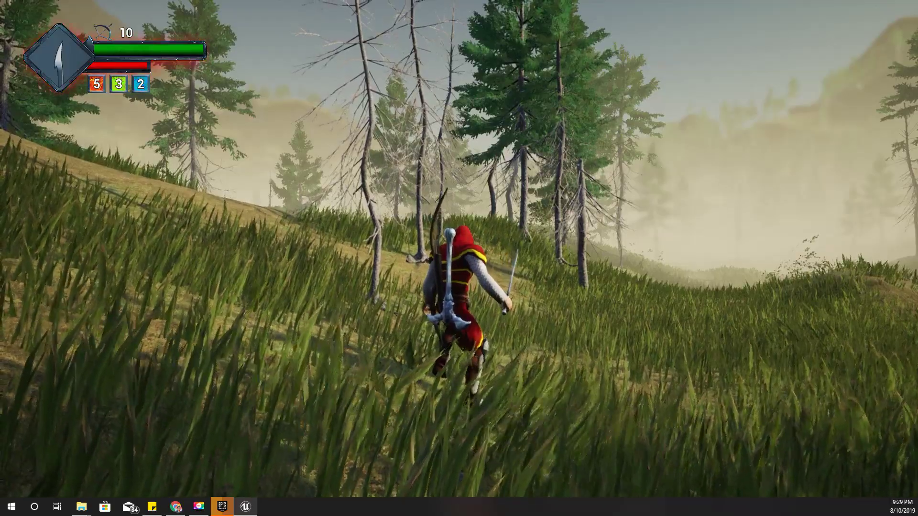
key(s)
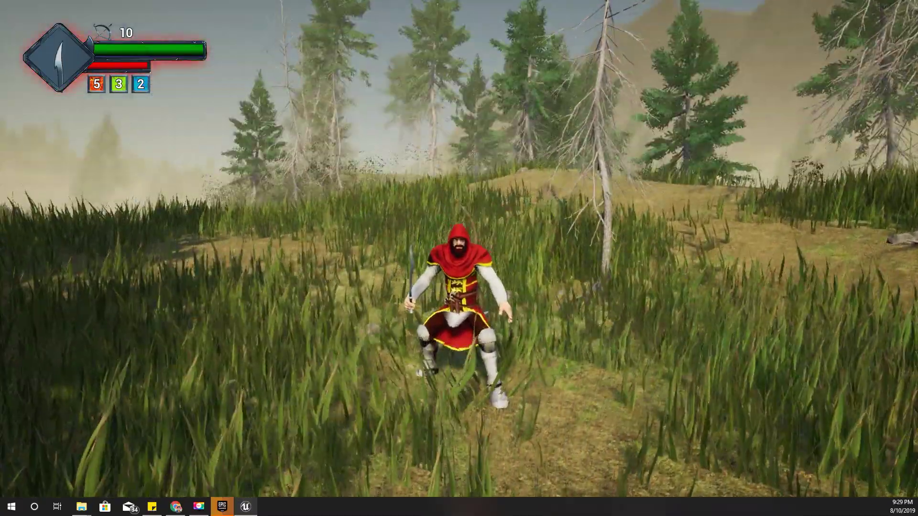
key(w)
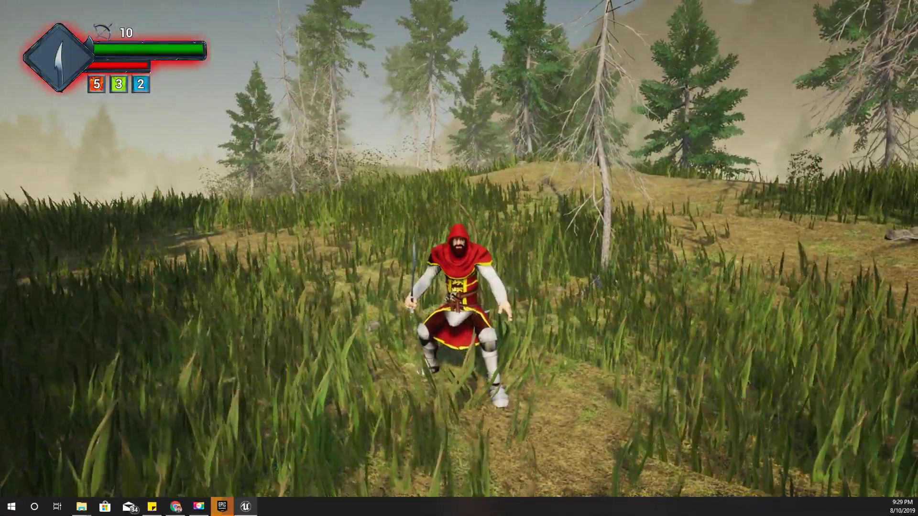
key(shift+F1)
key(F11)
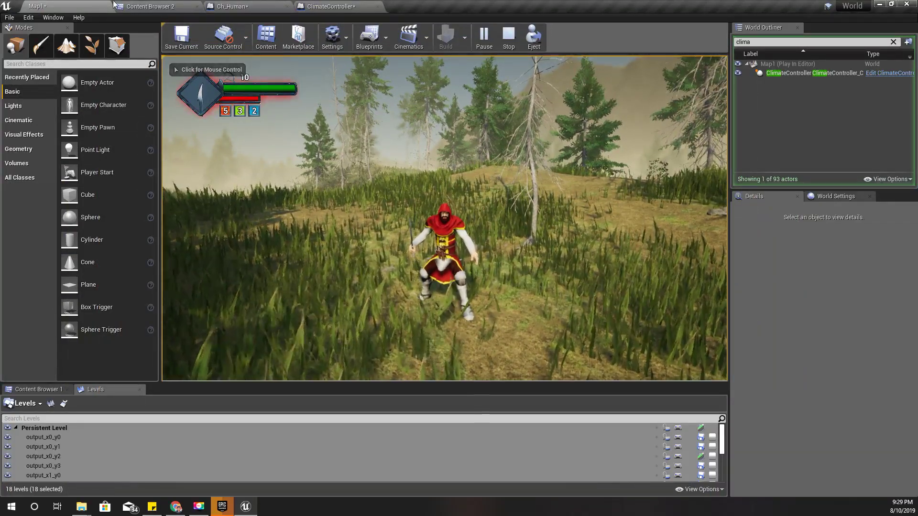
Step: End the play session, connect the first Delay's Completed output to the Set Autumn Target node in ClimateController, and compile the blueprint
click(332, 6)
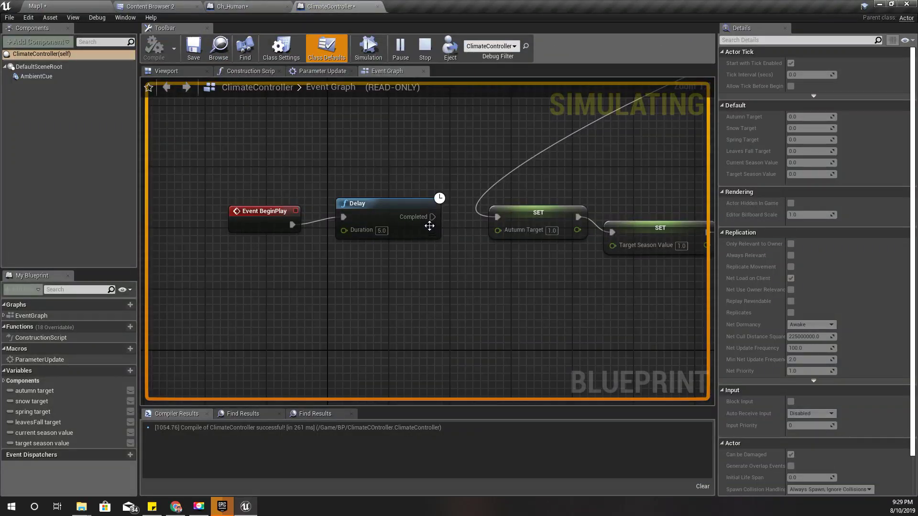
key(Escape)
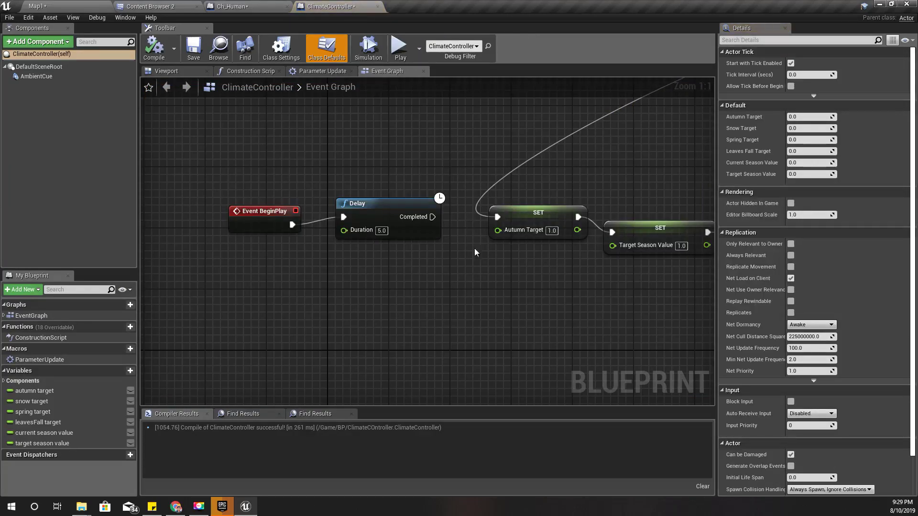
right_drag(477, 257, 378, 285)
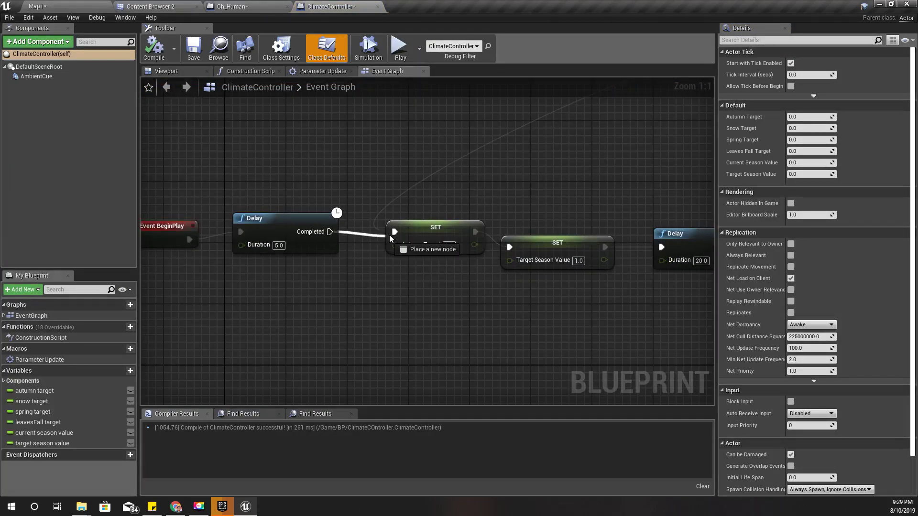
drag(392, 232, 393, 233)
right_drag(345, 283, 411, 302)
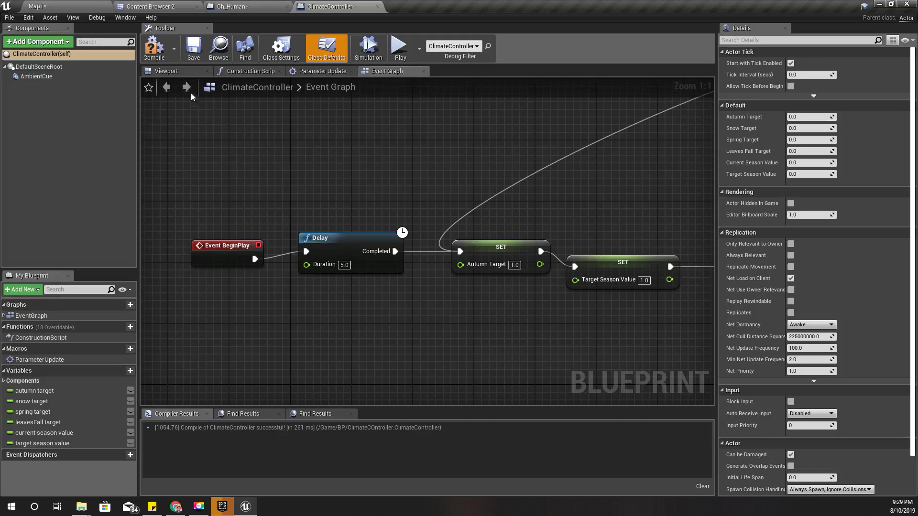
click(154, 48)
Step: Review the chain of seasonal Set and Delay nodes in ClimateController's event graph and save the blueprint
right_drag(565, 356, 352, 291)
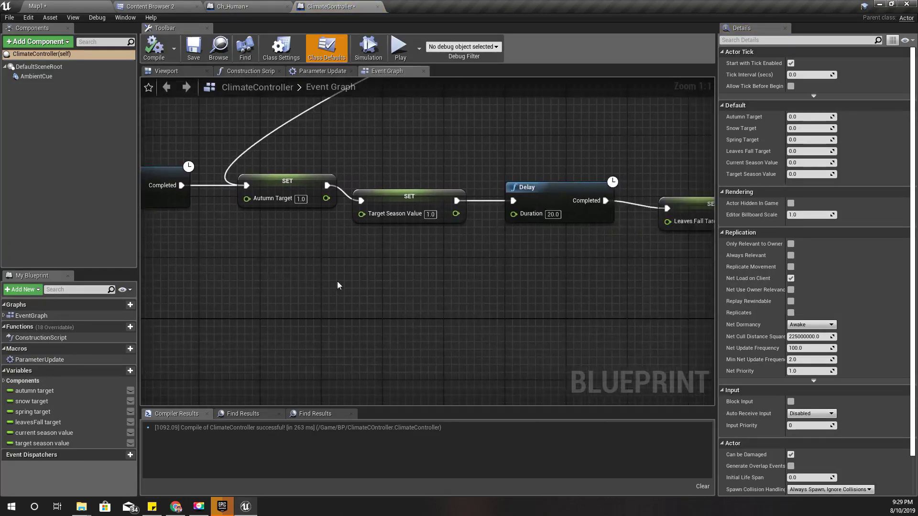
scroll(351, 290, down, 4)
right_drag(688, 316, 269, 295)
right_drag(669, 334, 176, 240)
right_drag(334, 287, 296, 260)
right_drag(191, 227, 741, 294)
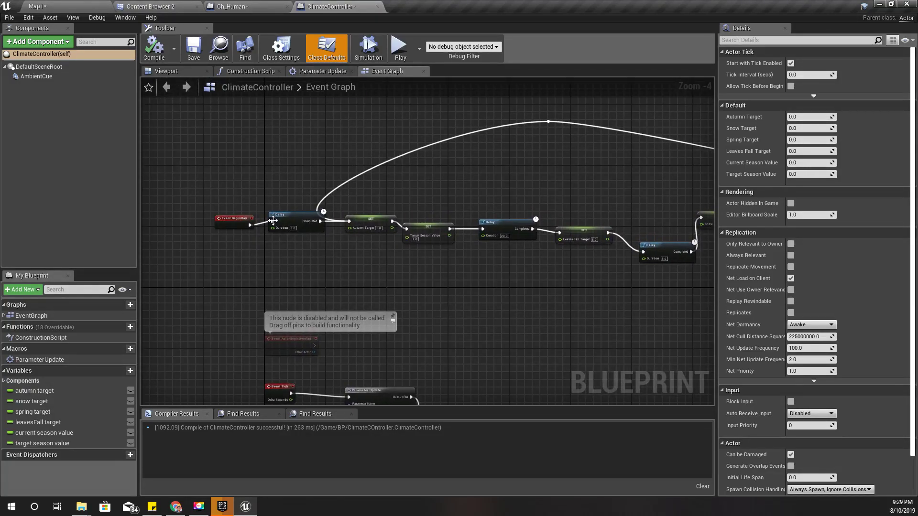
right_drag(422, 315, 412, 272)
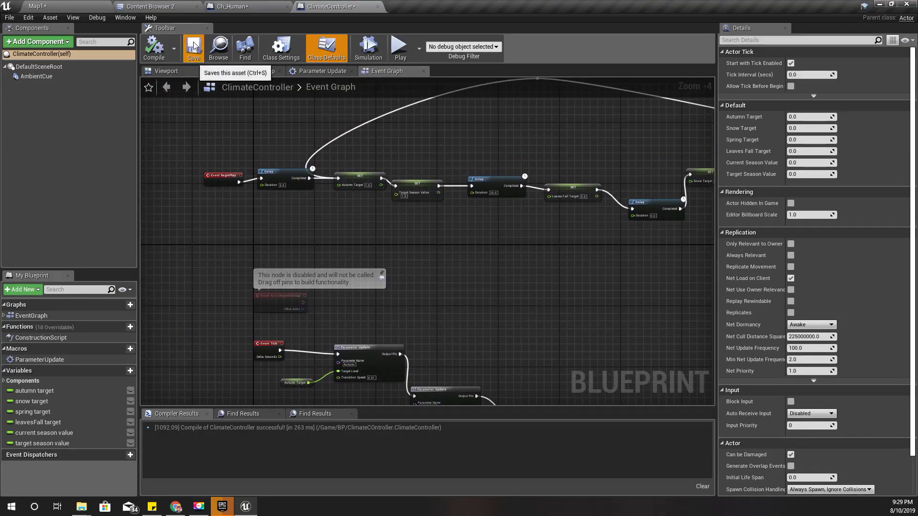
Step: Play-test Map1 full screen, running the character through the grass to watch the autumn stage of the seasonal foliage cycle
click(78, 5)
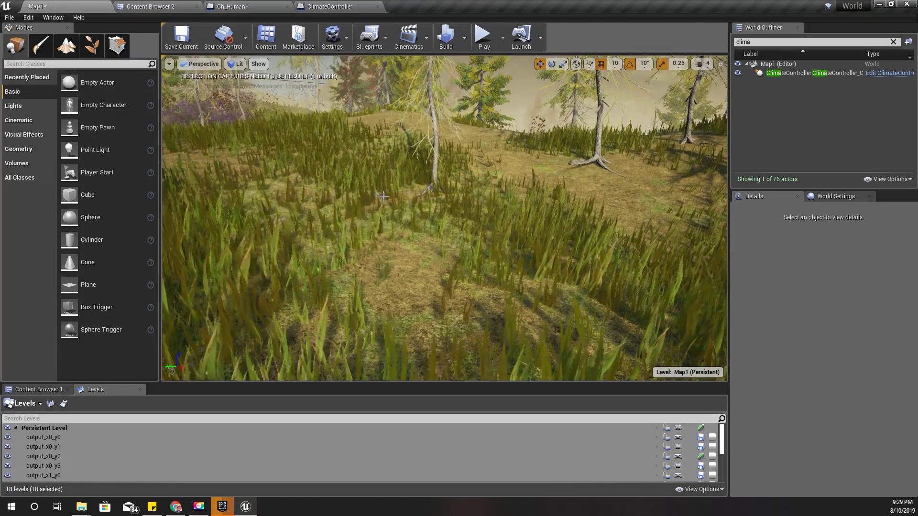
key(F11)
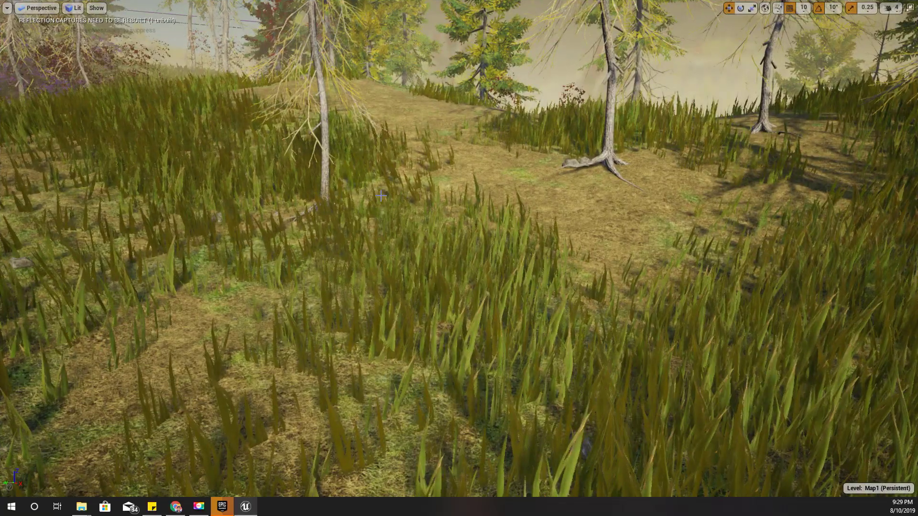
key(alt+p)
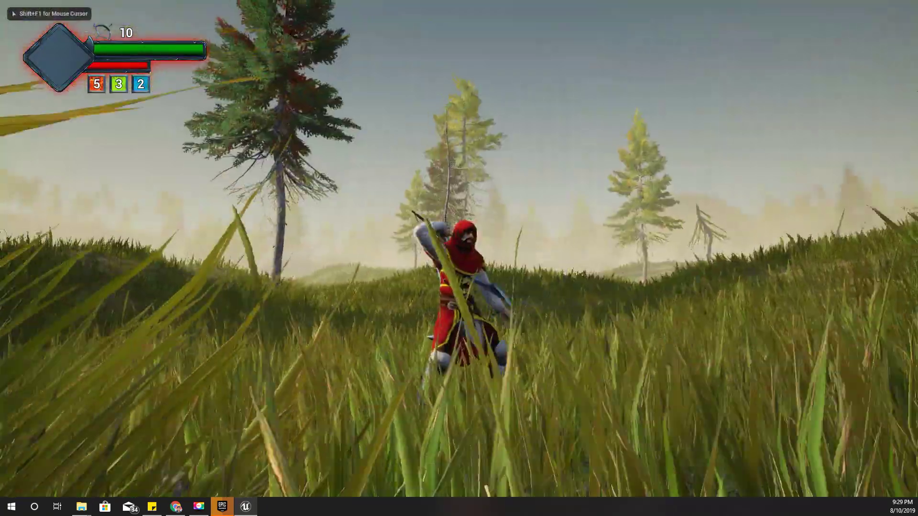
key(w)
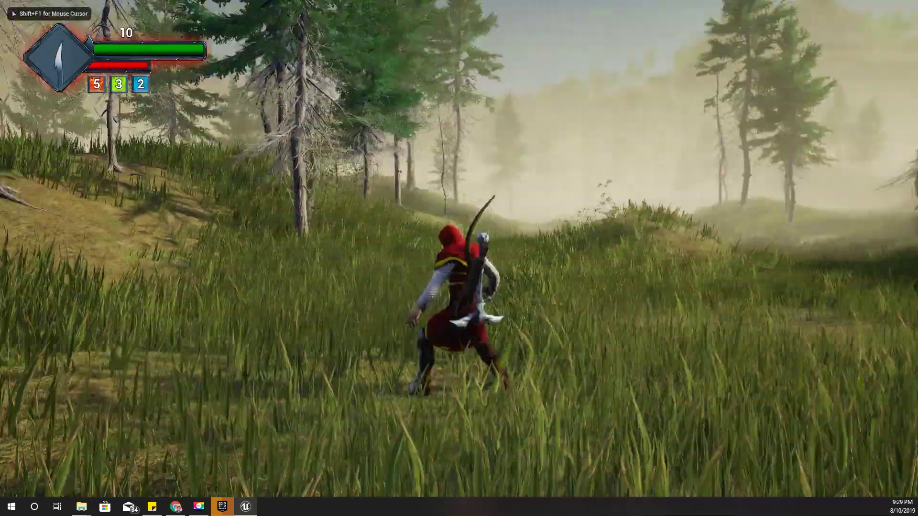
key(w)
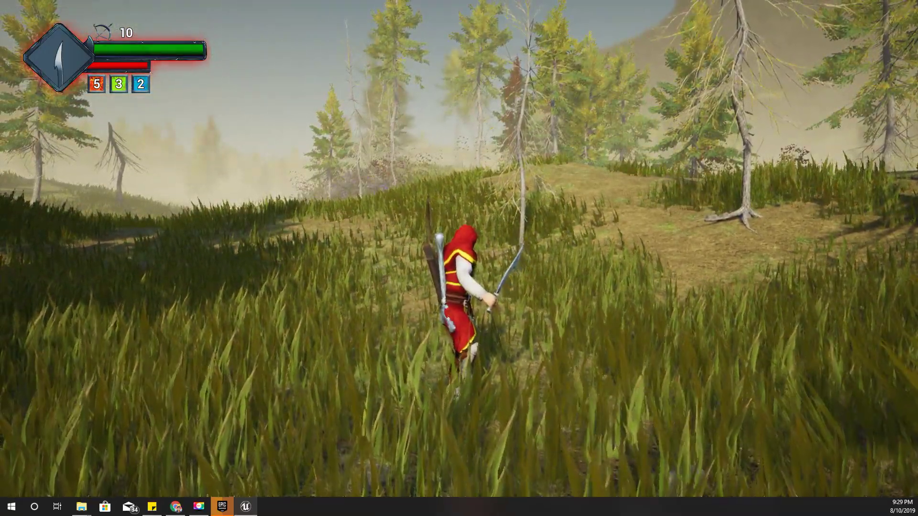
key(w)
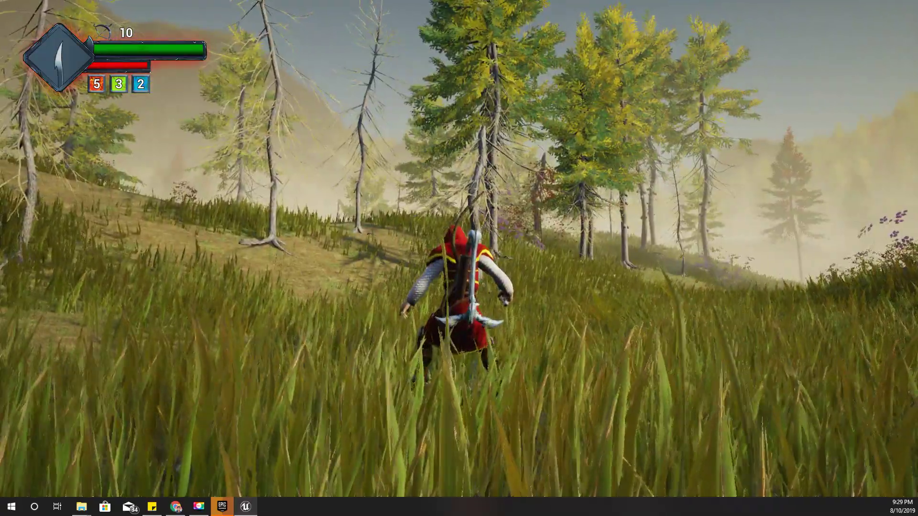
key(w)
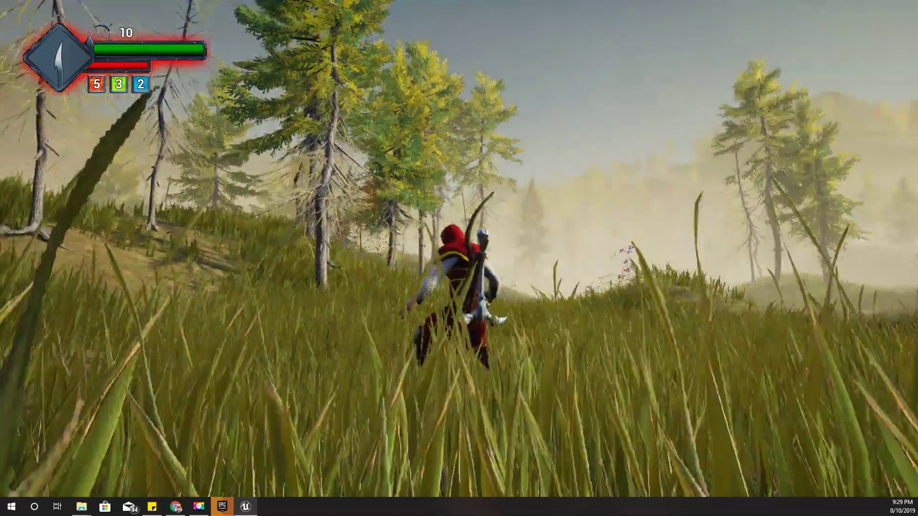
key(w)
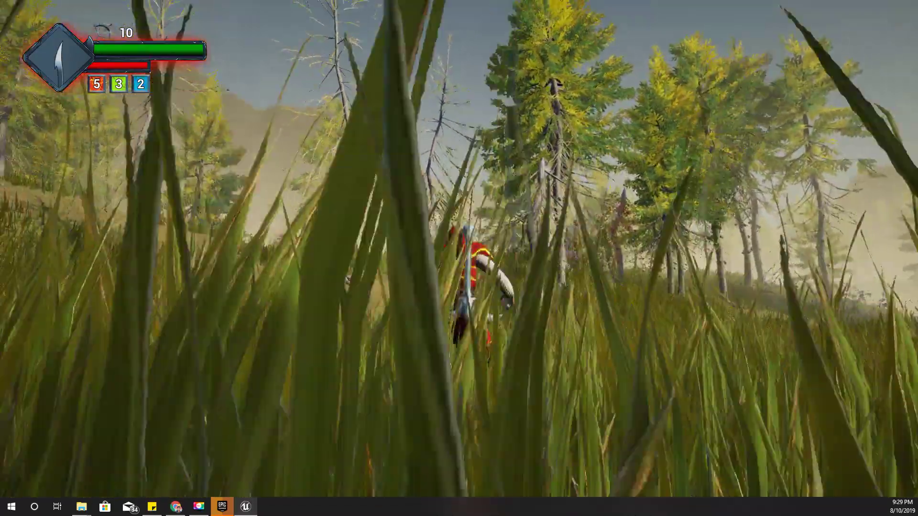
key(w)
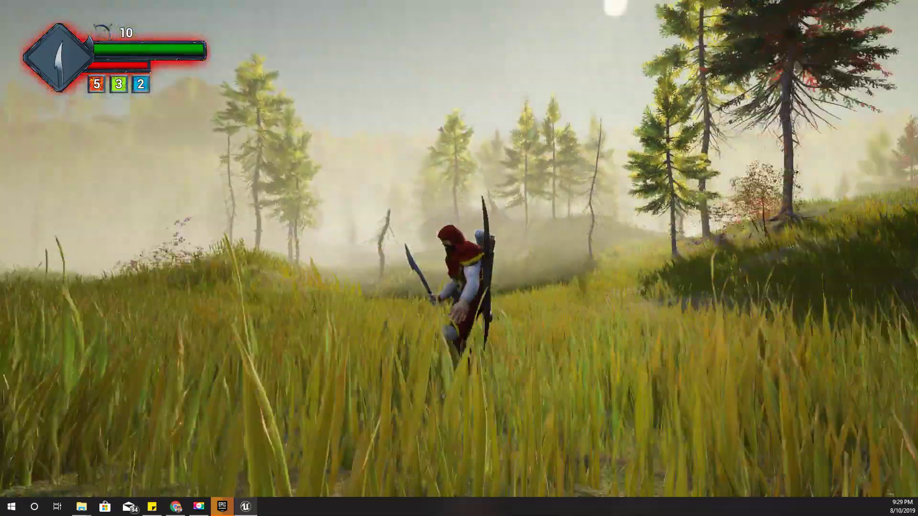
key(w)
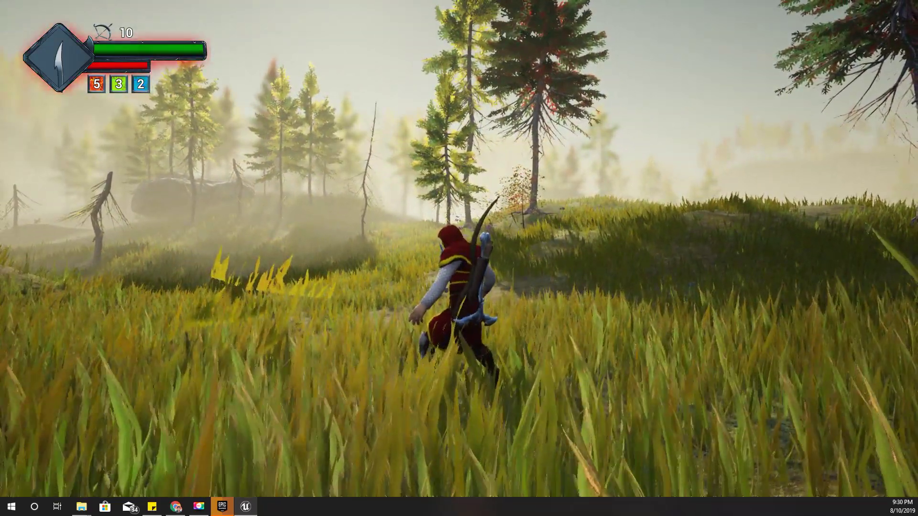
key(w)
key(1)
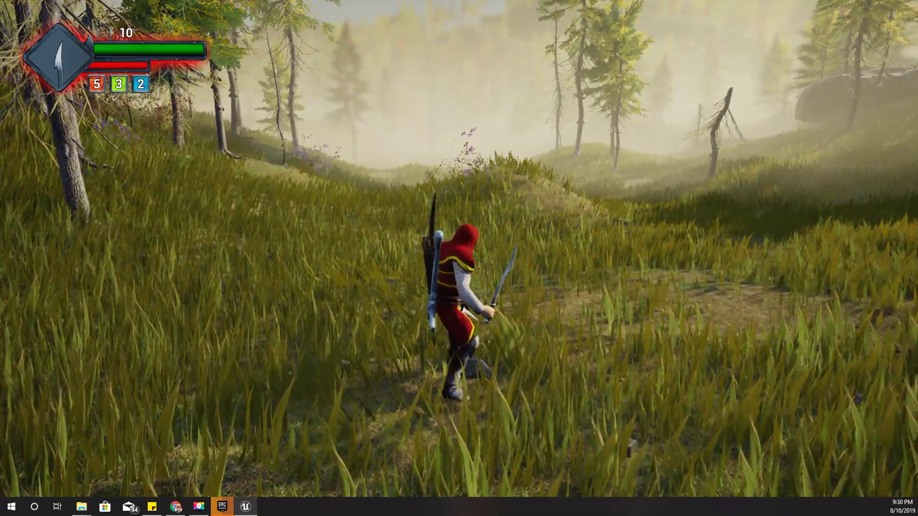
key(w)
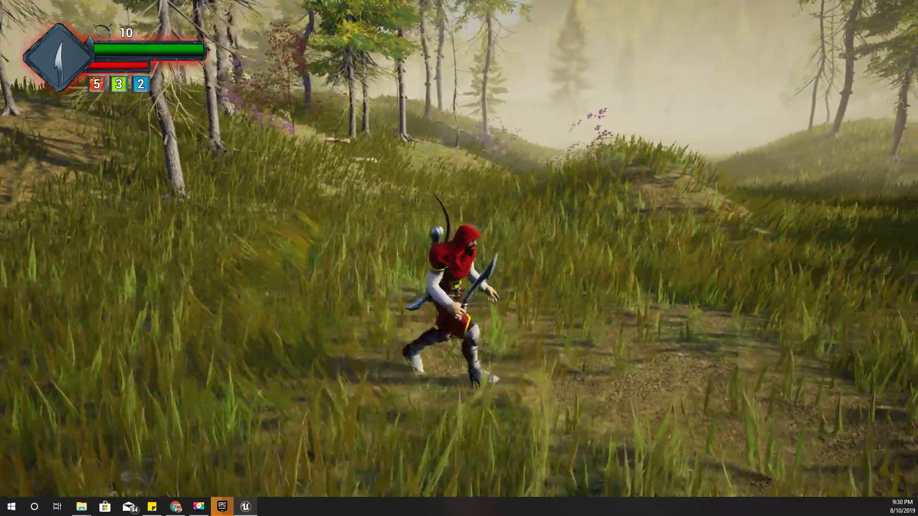
key(w)
key(d)
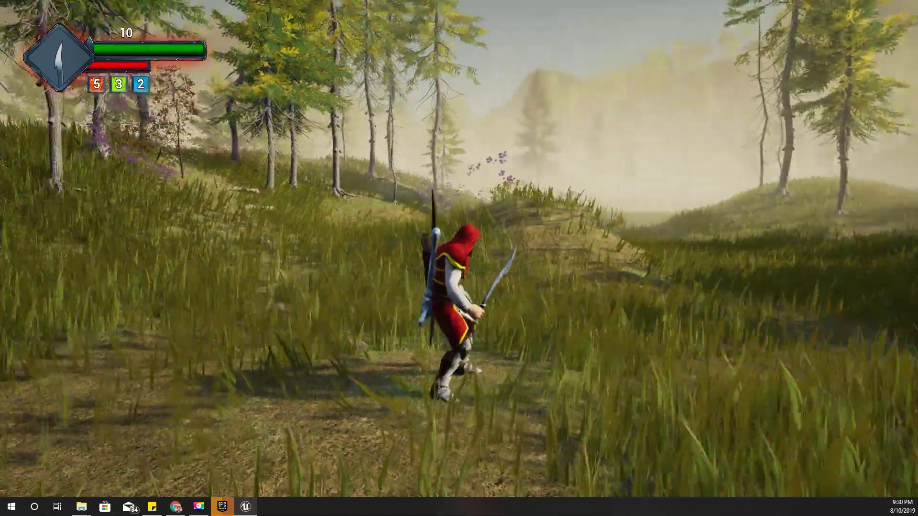
key(d)
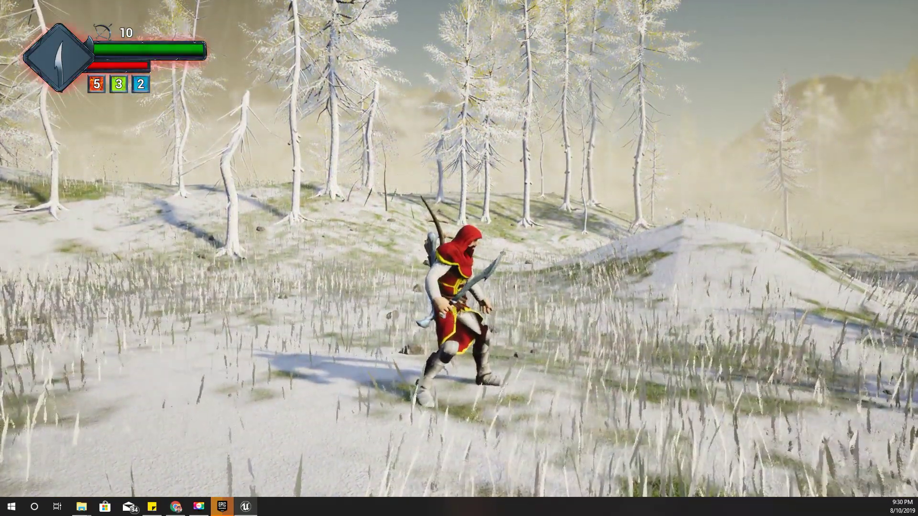
Step: Run the character across the snow-covered terrain and over the mound to examine the winter stage of the cycle
key(w)
key(w)
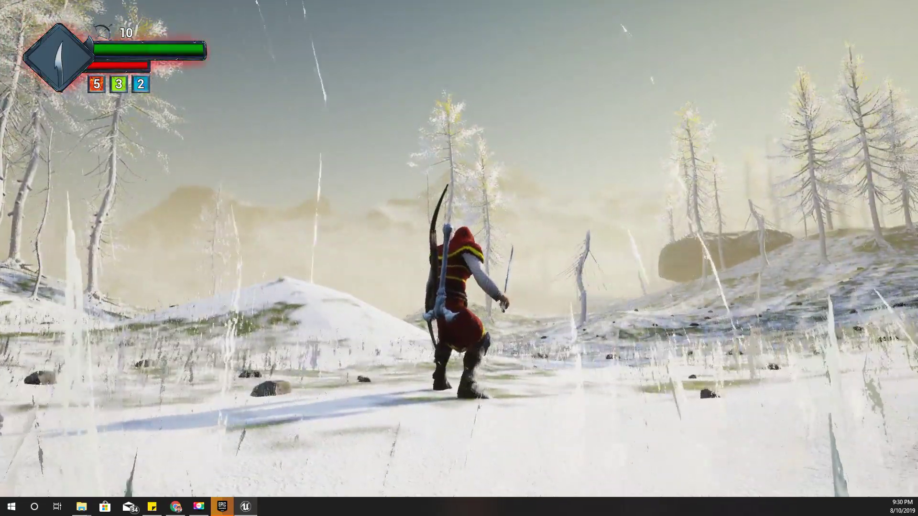
key(d)
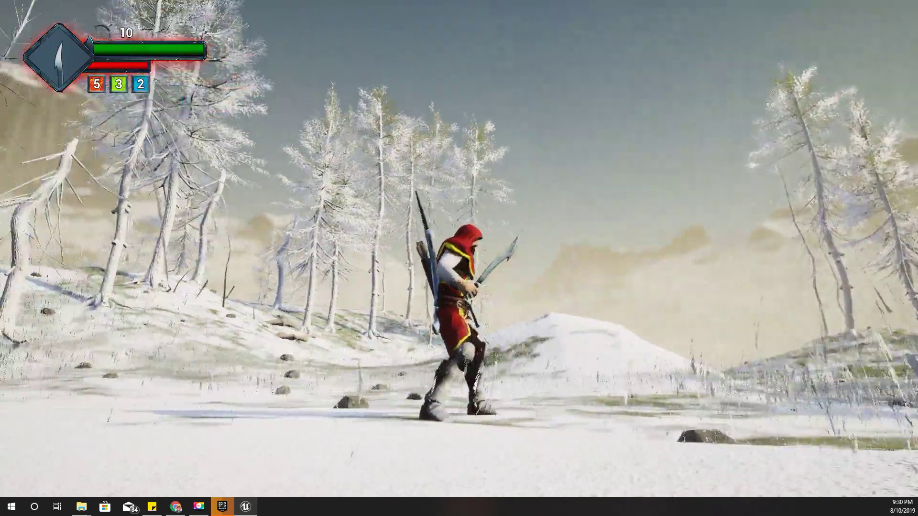
key(s)
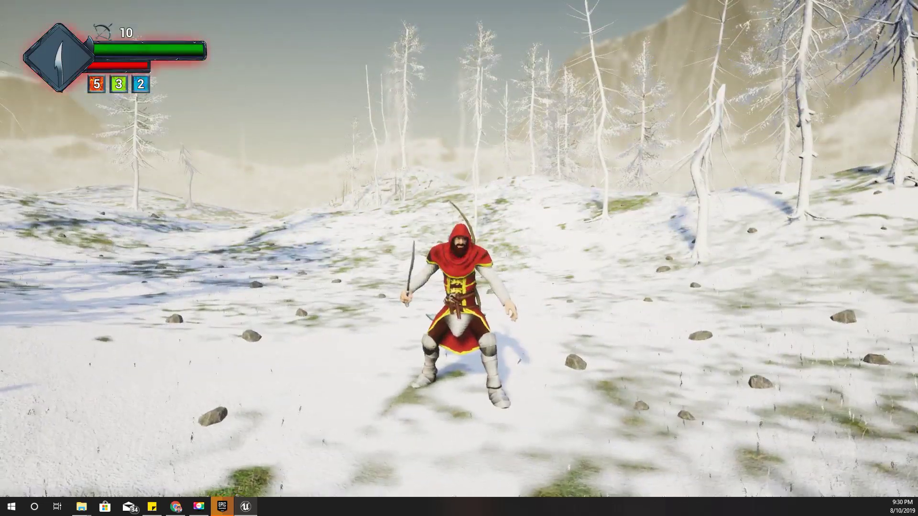
key(w)
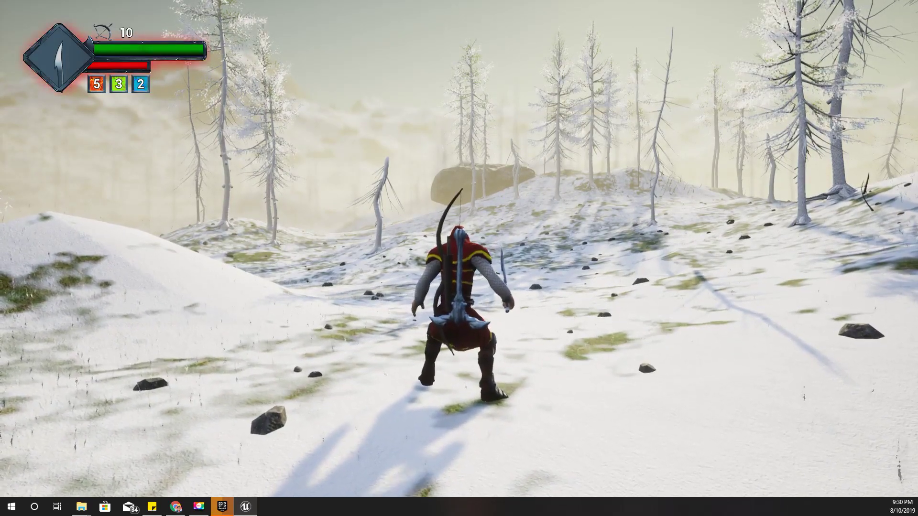
key(w)
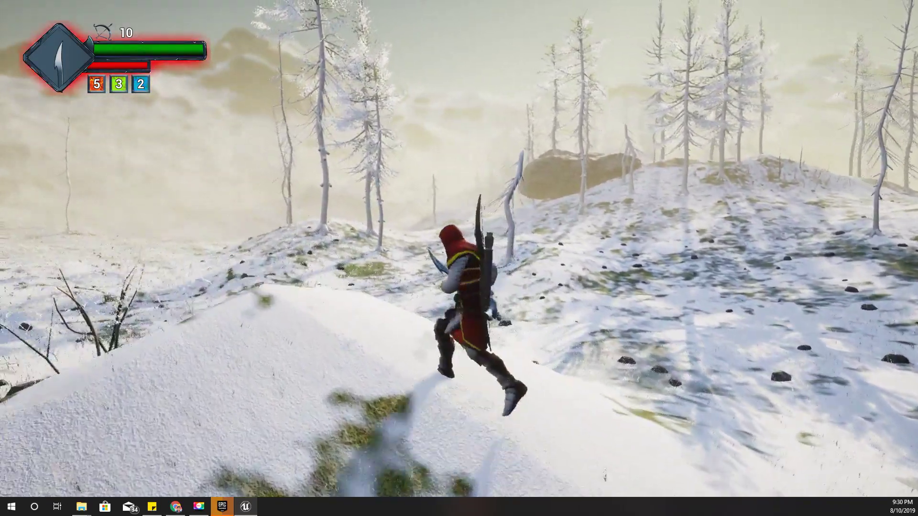
key(w)
key(w)
key(d)
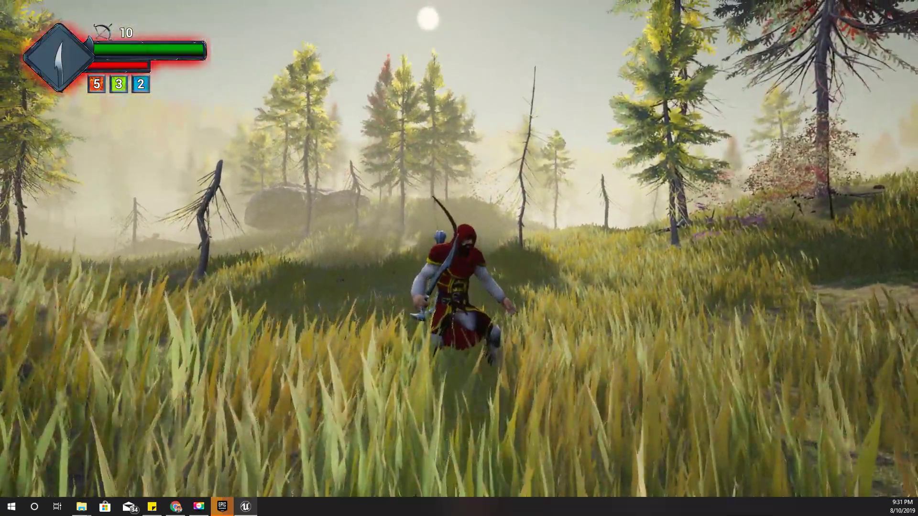
Step: Inspect the regrown grass and trees around the character, end the play session, and return to the normal editor layout
key(w)
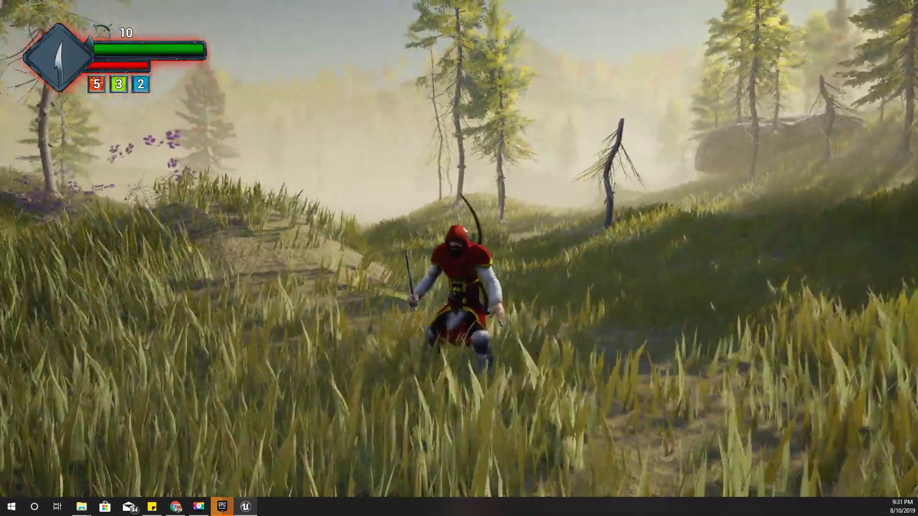
key(a)
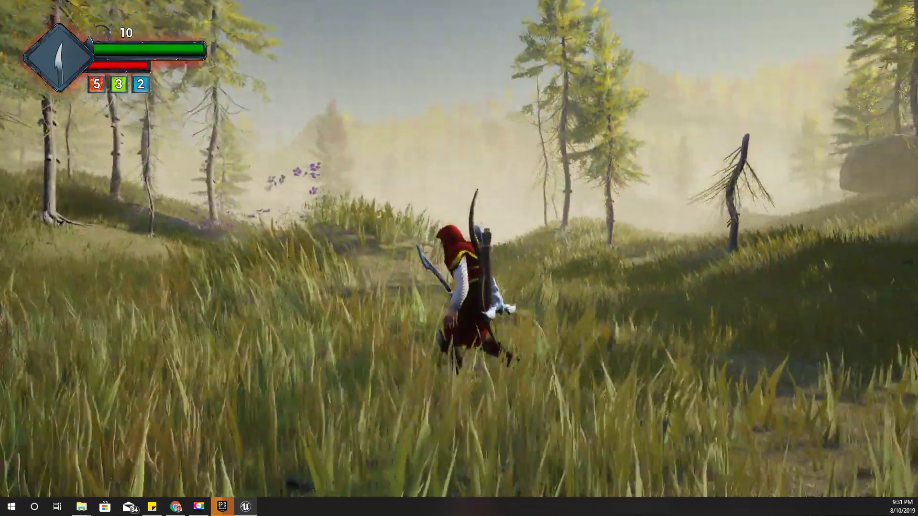
key(w)
key(Escape)
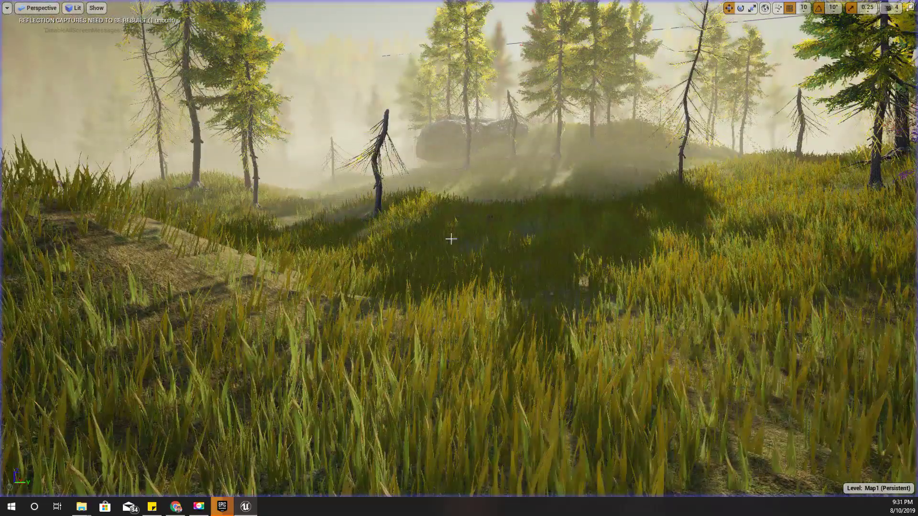
right_drag(405, 252, 510, 241)
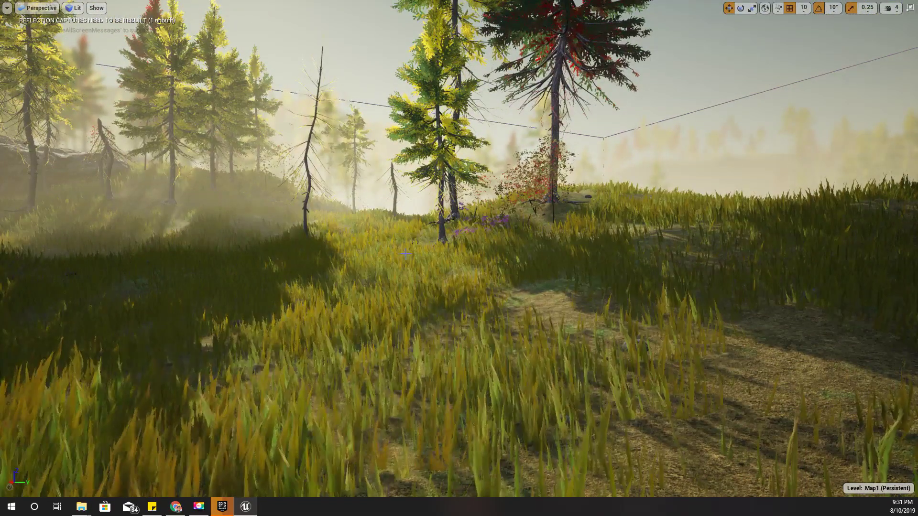
key(F11)
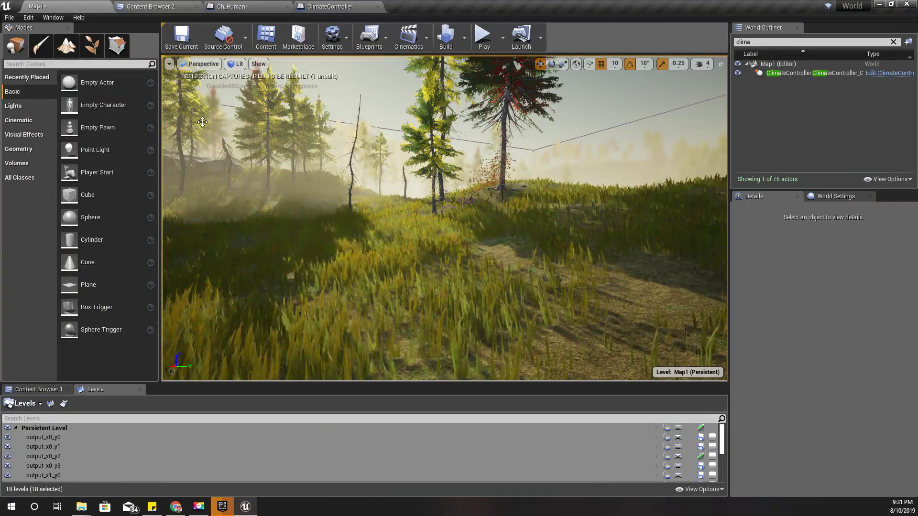
Step: Break the link from Event BeginPlay to the first Delay node in ClimateController's event graph
click(778, 44)
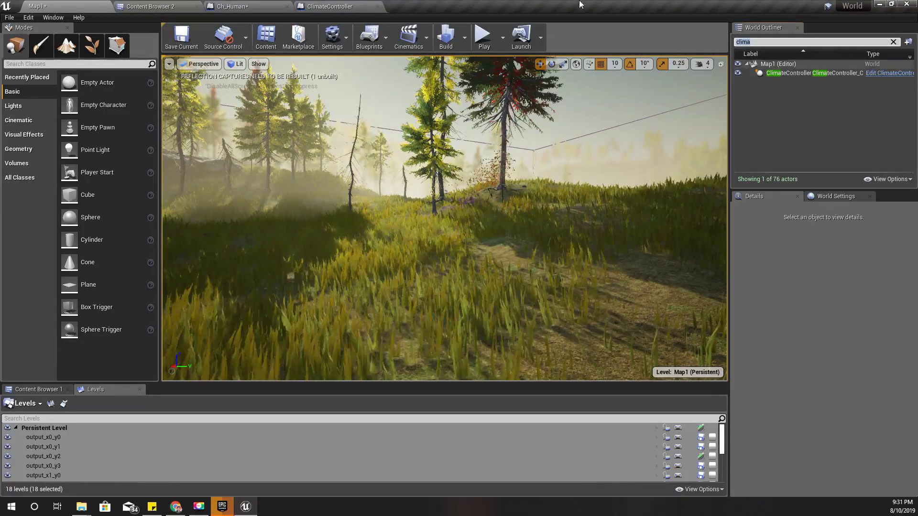
click(331, 5)
scroll(263, 214, up, 4)
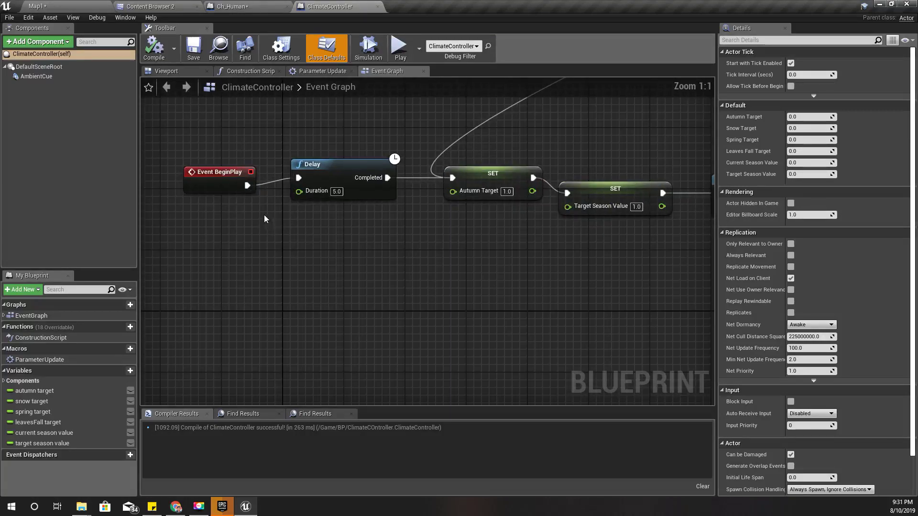
right_drag(262, 214, 256, 107)
scroll(260, 115, down, 2)
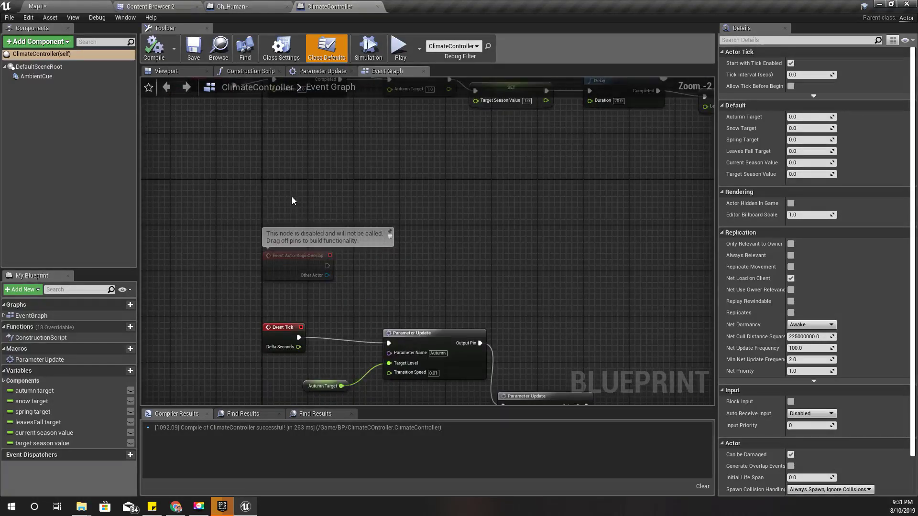
right_drag(317, 226, 345, 346)
right_click(312, 211)
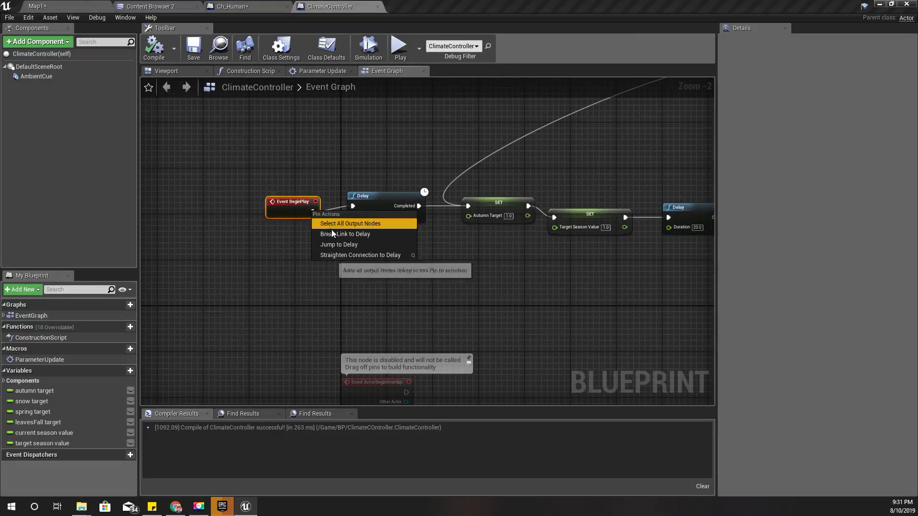
click(333, 232)
Step: Break the link from Event Tick to the first Parameter Update node in ClimateController and compile the blueprint
right_drag(502, 289, 382, 148)
right_click(258, 324)
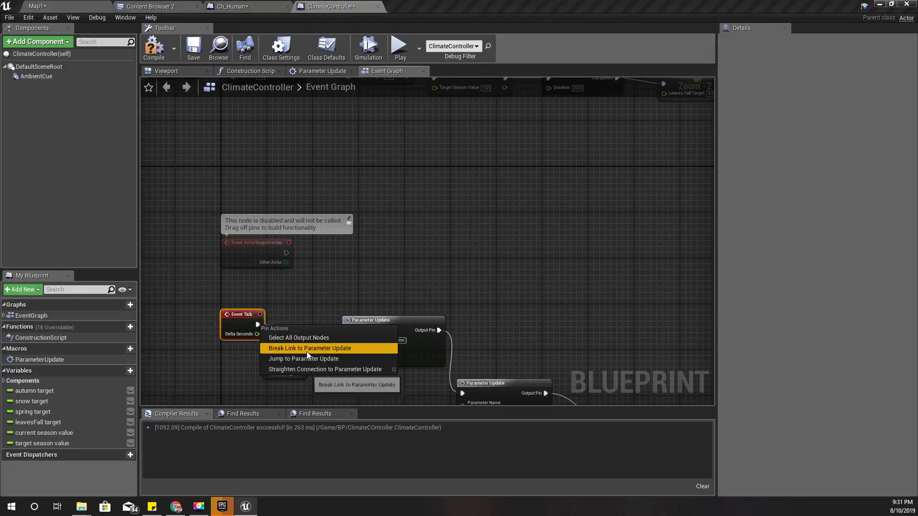
click(287, 351)
click(149, 50)
Step: Search Map1's actors for "time", clear the filter, and select BP_Sky_Sphere_Extended while facing the sun in the viewport
click(76, 6)
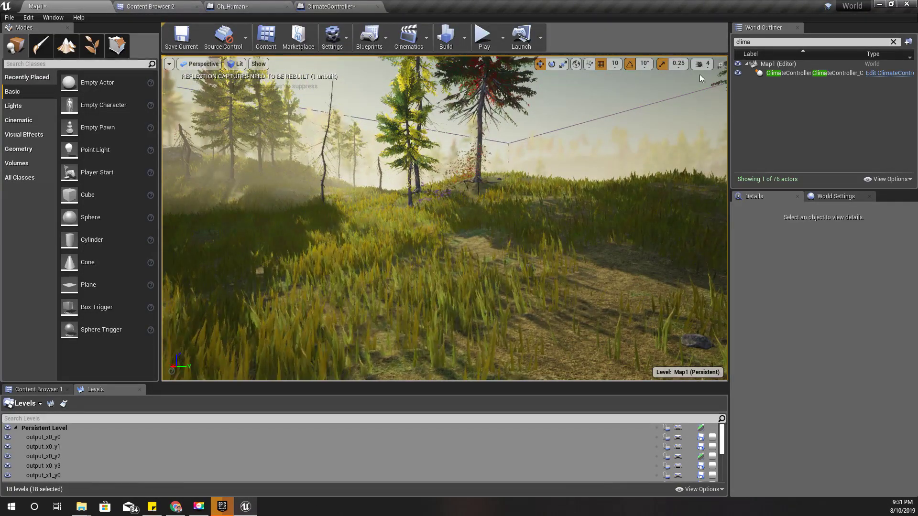
text(time)
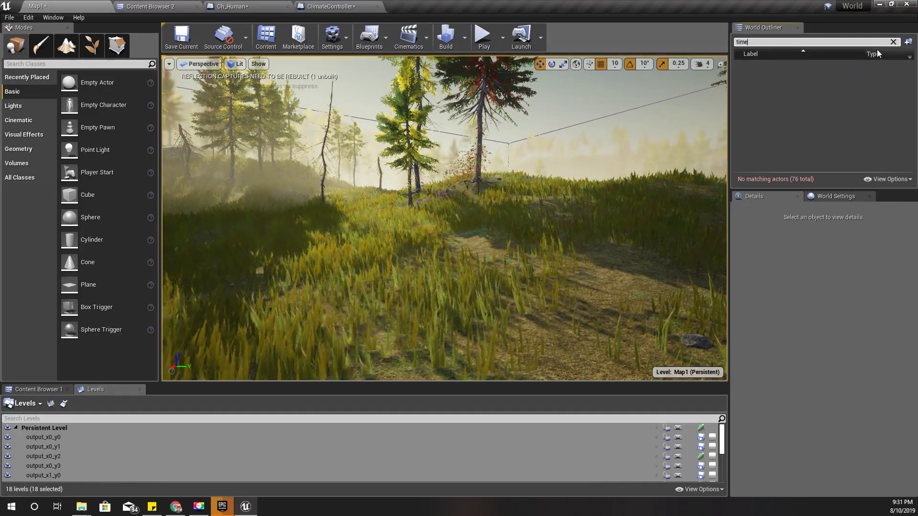
click(893, 41)
right_drag(489, 153, 557, 98)
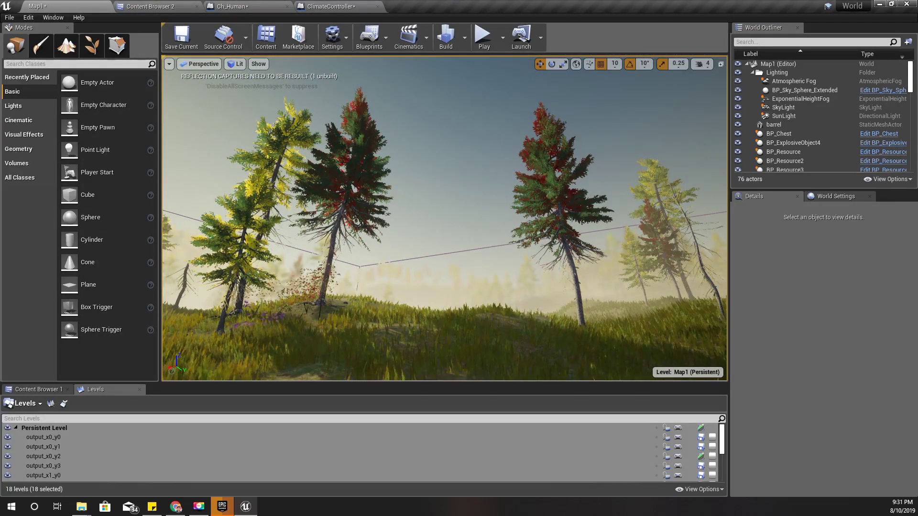
click(796, 90)
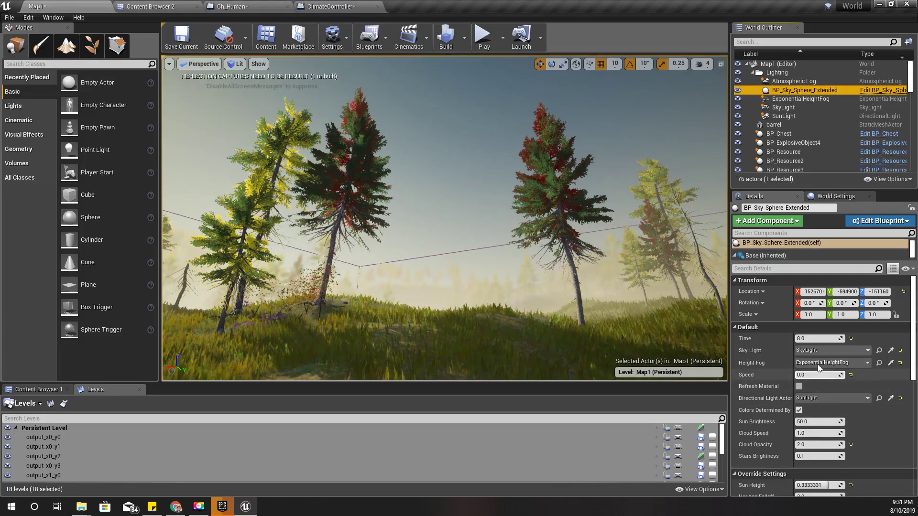
mouse_move(485, 244)
right_down()
mouse_move(484, 334)
mouse_move(598, 249)
mouse_move(636, 278)
mouse_move(486, 245)
right_up()
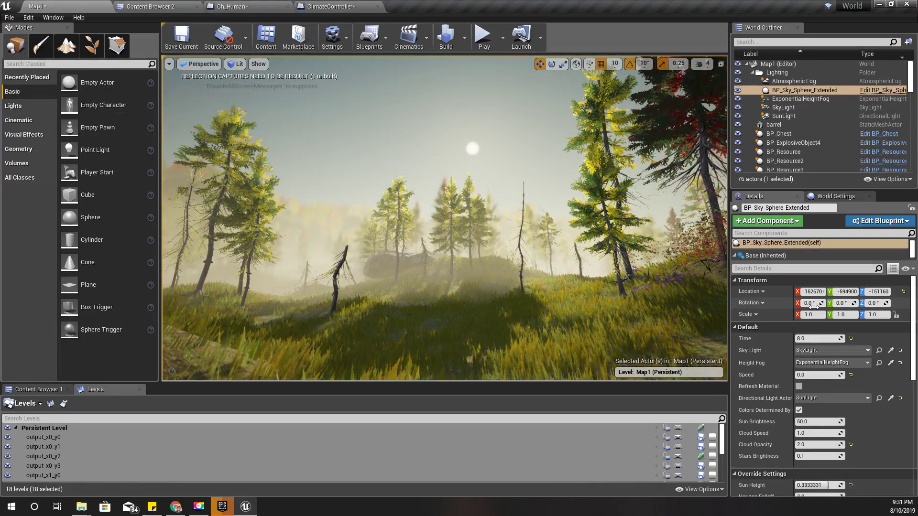
Step: Vary BP_Sky_Sphere_Extended's Time between about 0.4 and 8.7 to test night and daytime lighting across the forest
mouse_move(818, 338)
mouse_down()
mouse_move(861, 339)
mouse_move(805, 338)
mouse_up()
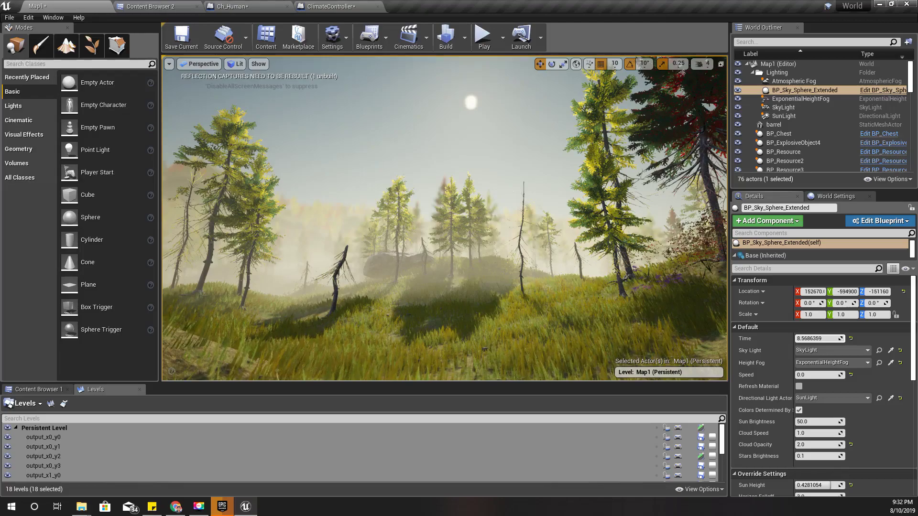
right_drag(445, 218, 499, 220)
drag(832, 338, 805, 338)
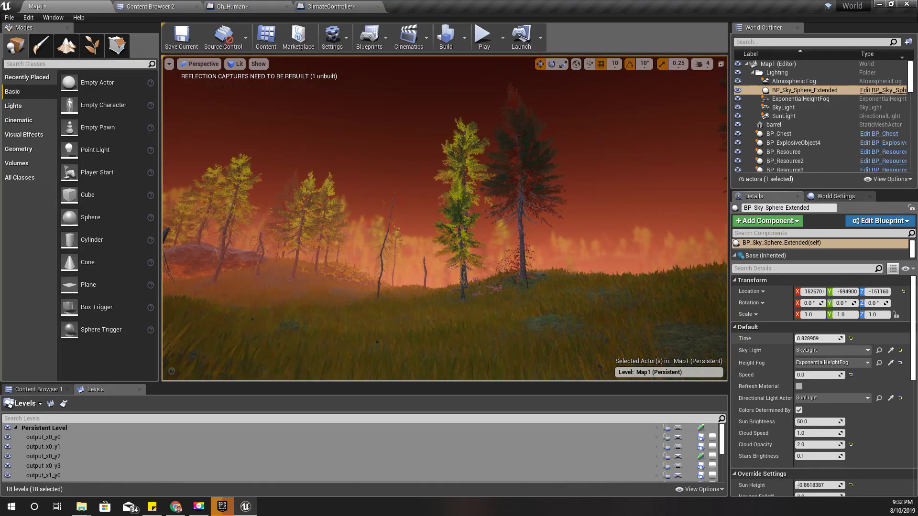
drag(806, 338, 863, 339)
drag(836, 486, 807, 485)
right_drag(613, 300, 419, 326)
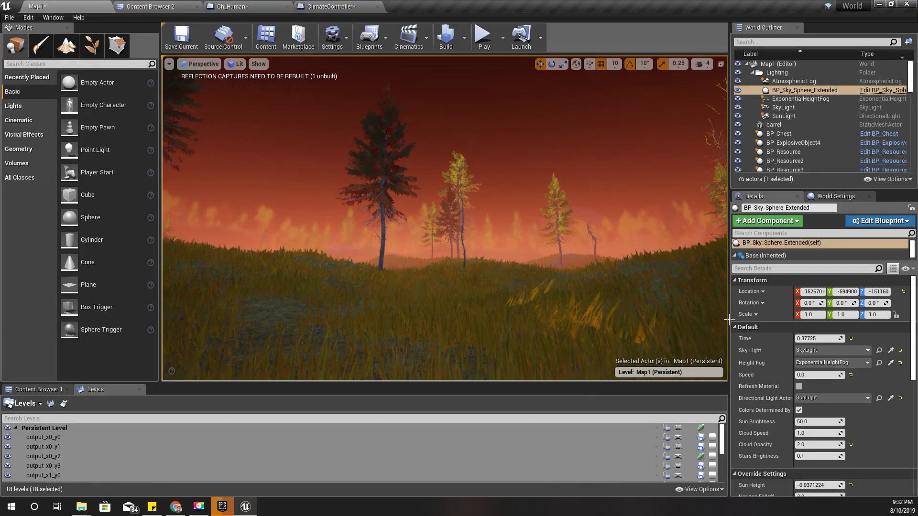
drag(815, 339, 842, 339)
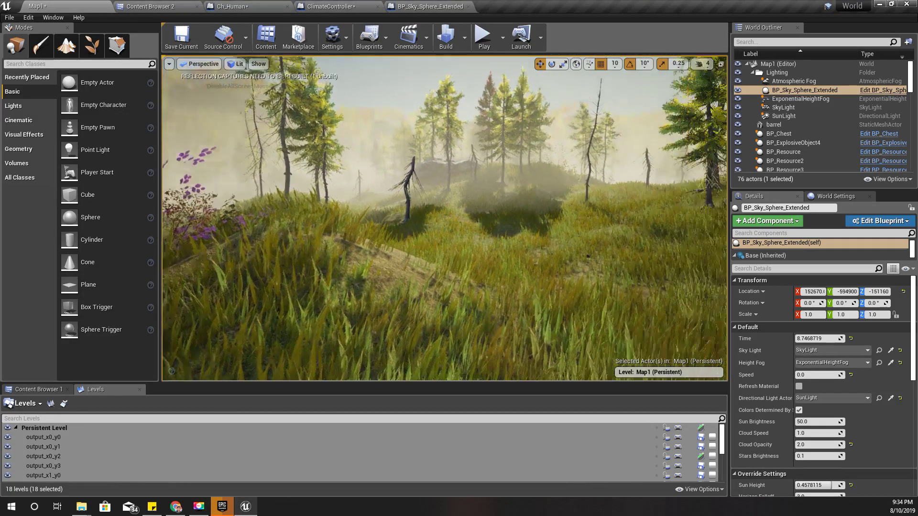
Step: Select the SunLight actor and check its rotation and light properties against the current sky lighting
right_drag(475, 241, 528, 195)
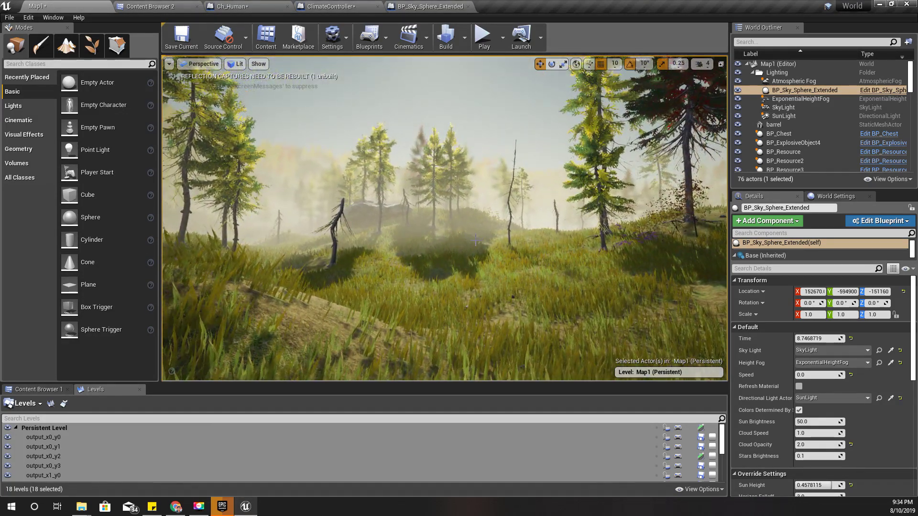
click(783, 108)
click(796, 118)
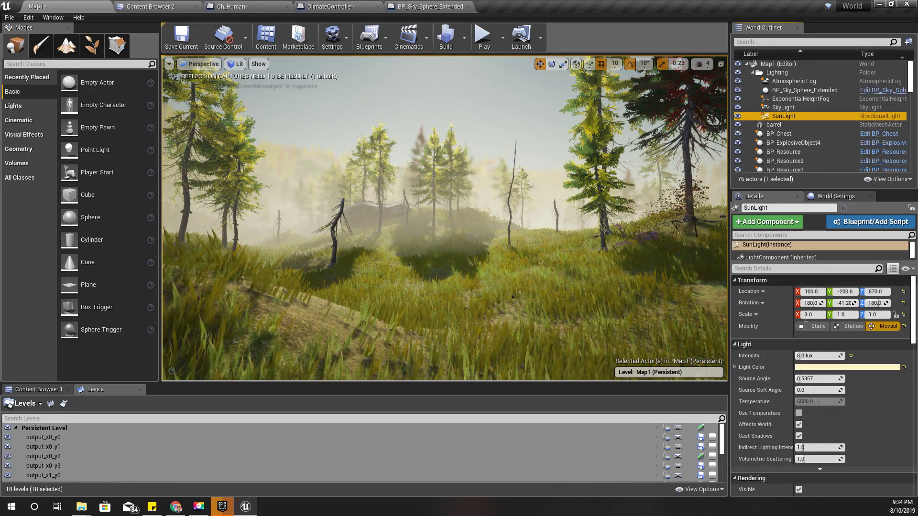
Step: Reselect BP_Sky_Sphere_Extended and set its Time to about 7.78 for low morning sunlight
click(793, 90)
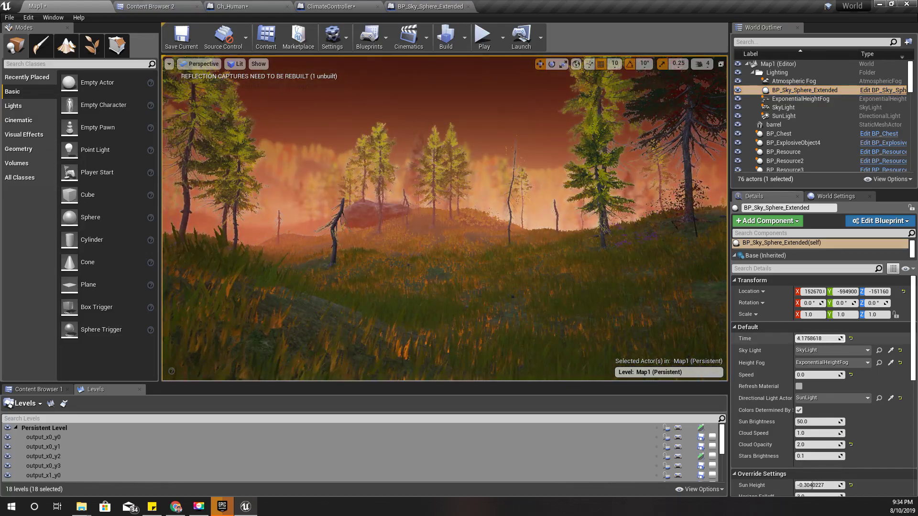
drag(816, 339, 833, 338)
drag(815, 486, 827, 485)
key(w)
right_drag(499, 228, 693, 230)
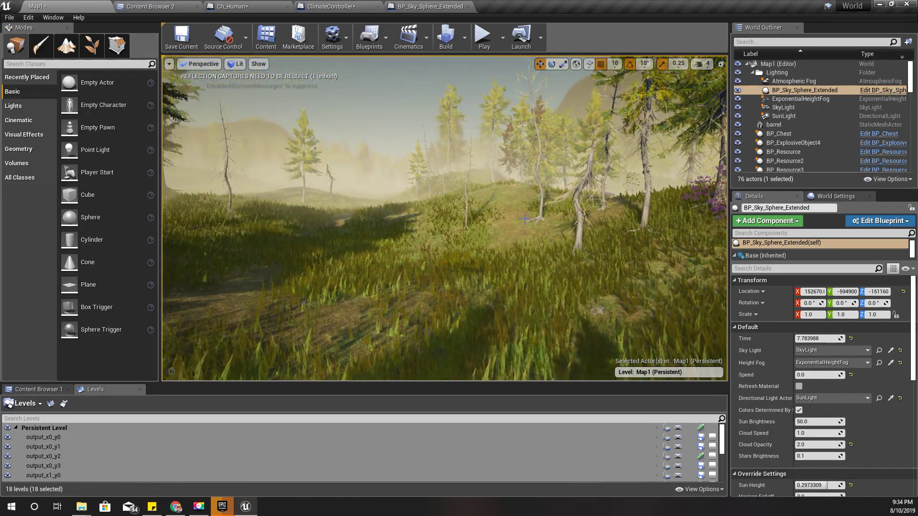
Step: Start a full-screen play test on the bare slope among the trees and run the character forward
right_drag(525, 219, 467, 167)
key(w)
key(F11)
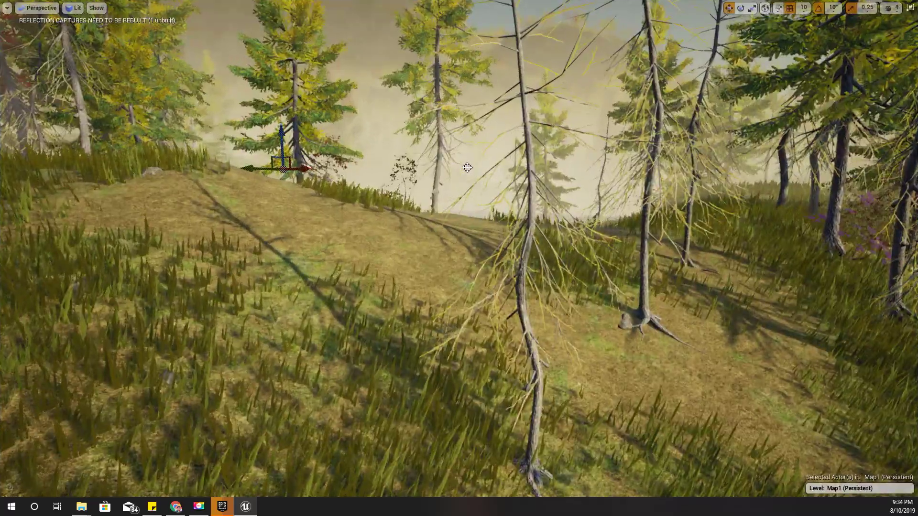
key(alt+p)
key(w)
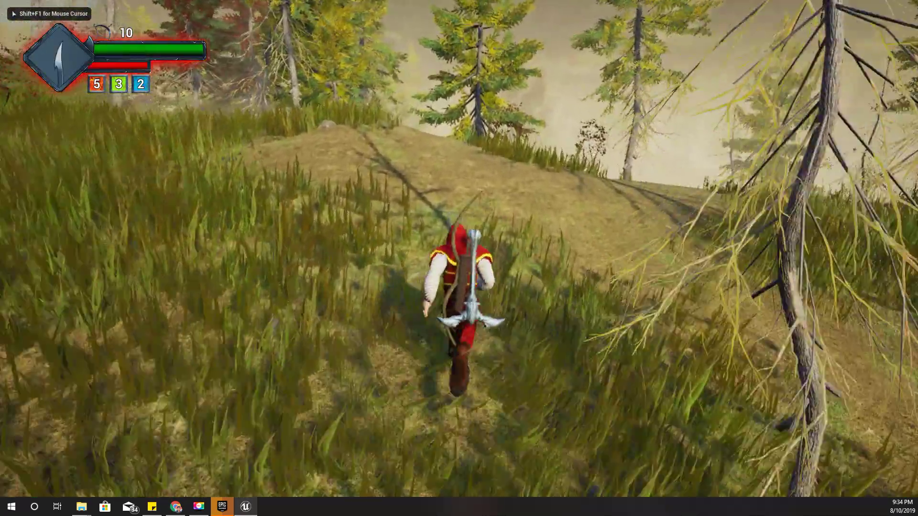
Step: Open the in-game inventory, try crafting one arrow from the quiver item, and close the crafting dialog and inventory
key(i)
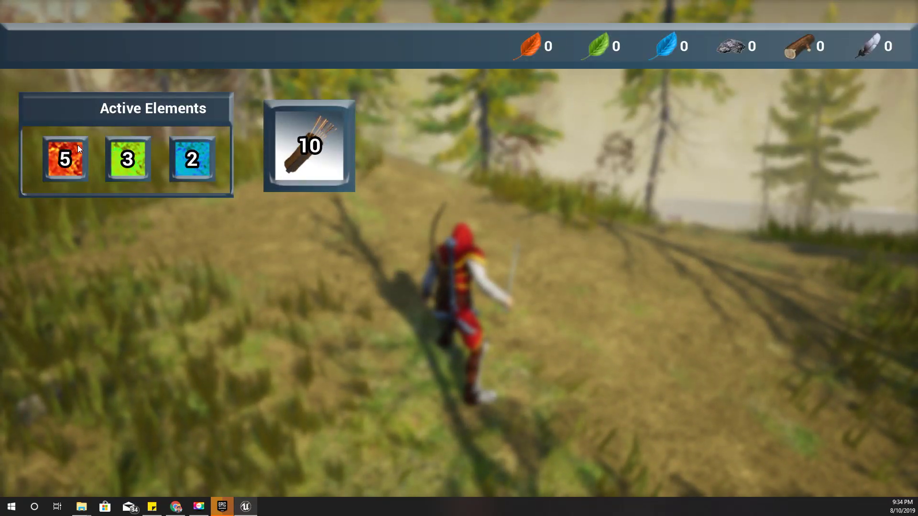
click(322, 141)
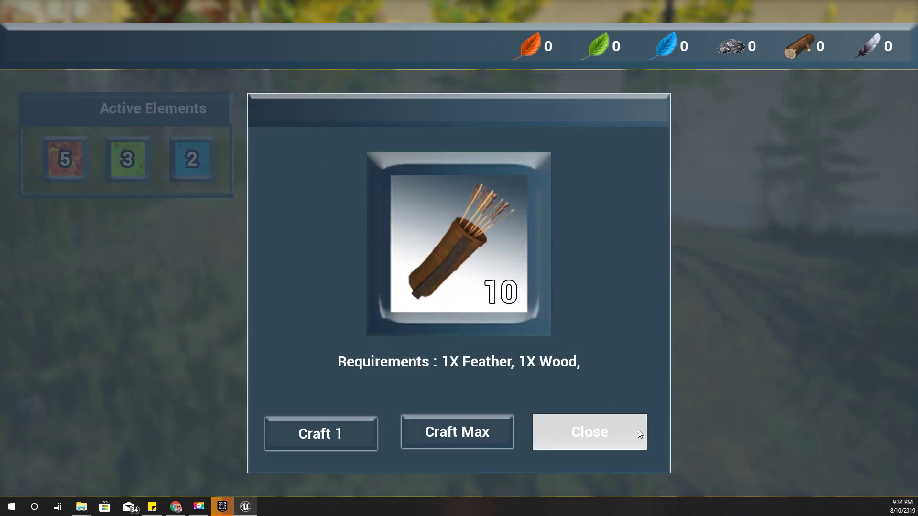
click(332, 426)
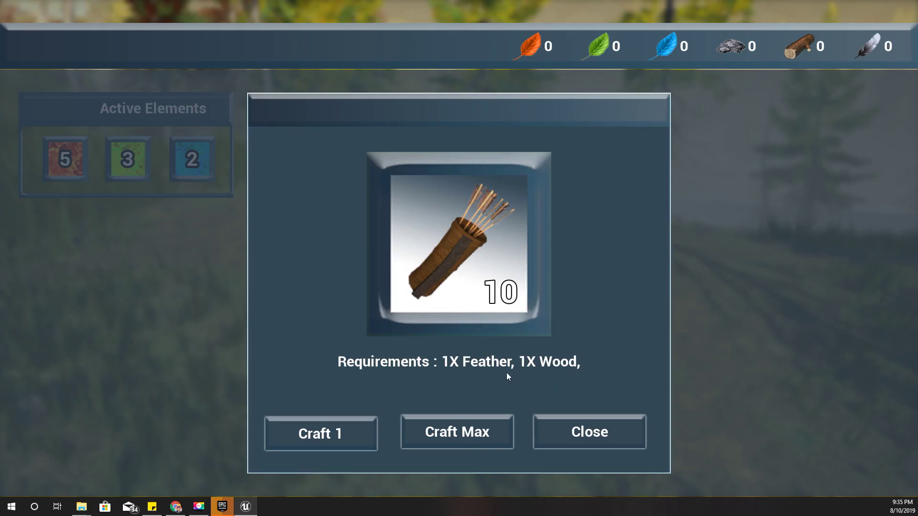
click(596, 436)
key(Tab)
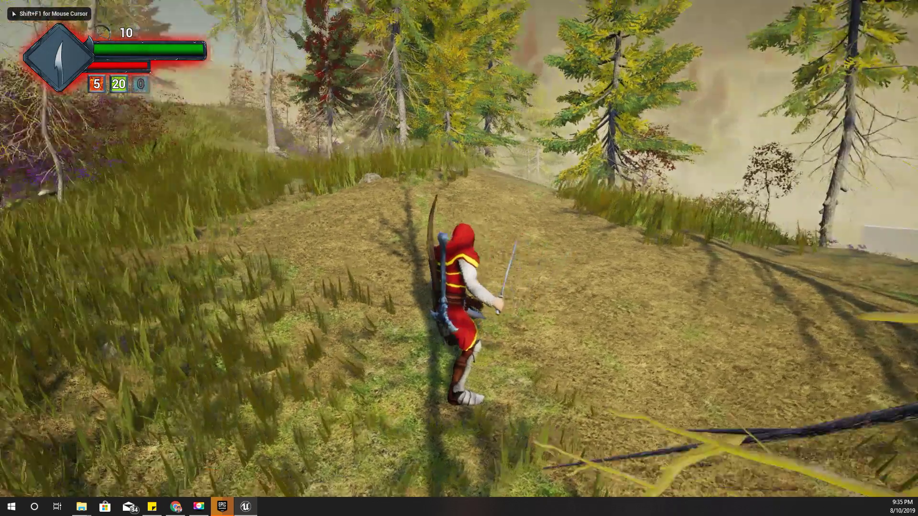
Step: Run the character through the morning forest, end the play session, and return to the normal editor layout
key(w)
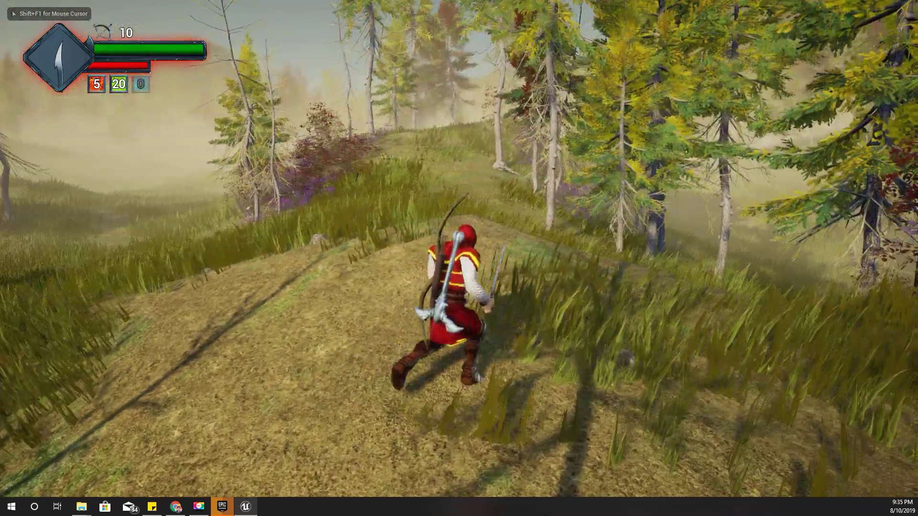
key(Escape)
key(w)
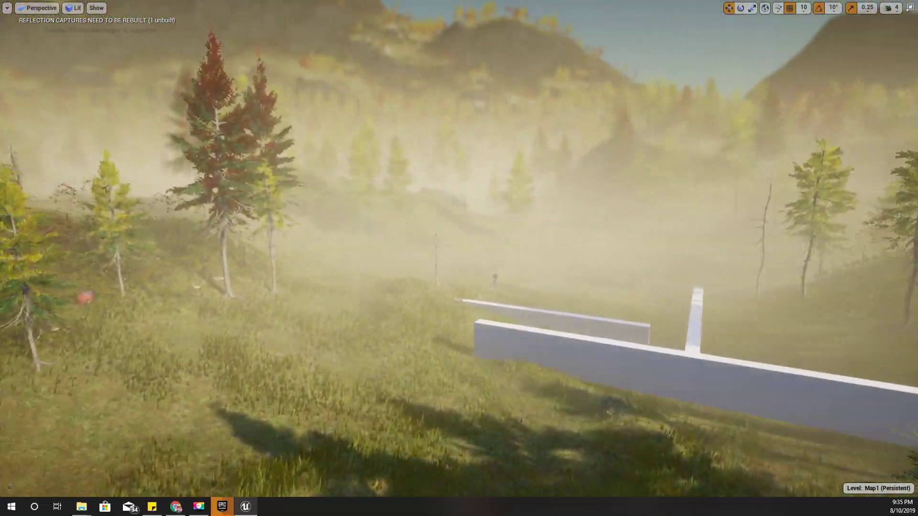
key(F11)
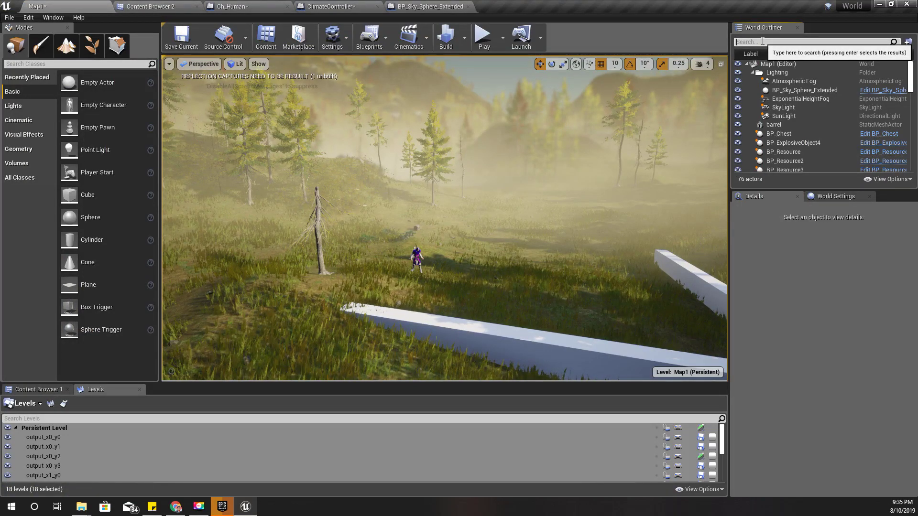
Step: Search Map1's actors for "hors", focus the view on Ch_Horse2, and enlarge the viewport to full screen
click(763, 42)
text(hors)
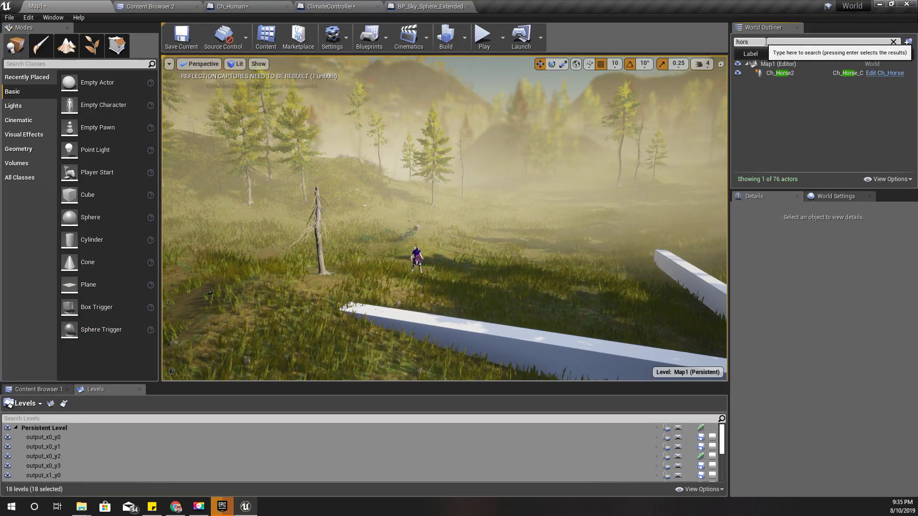
double_click(770, 73)
right_drag(453, 246, 428, 245)
click(453, 247)
key(F11)
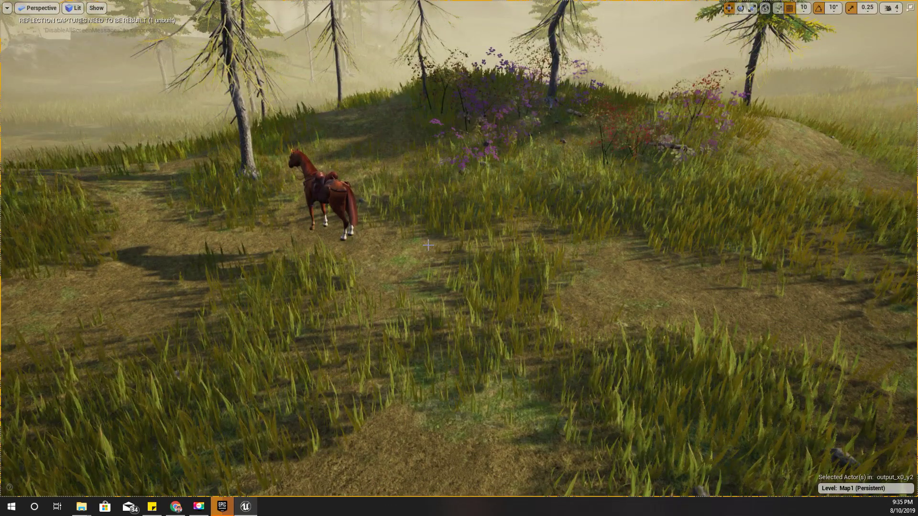
Step: Start a play session beside the horse, mount it, and ride it around the grassy clearing
key(alt+p)
key(w)
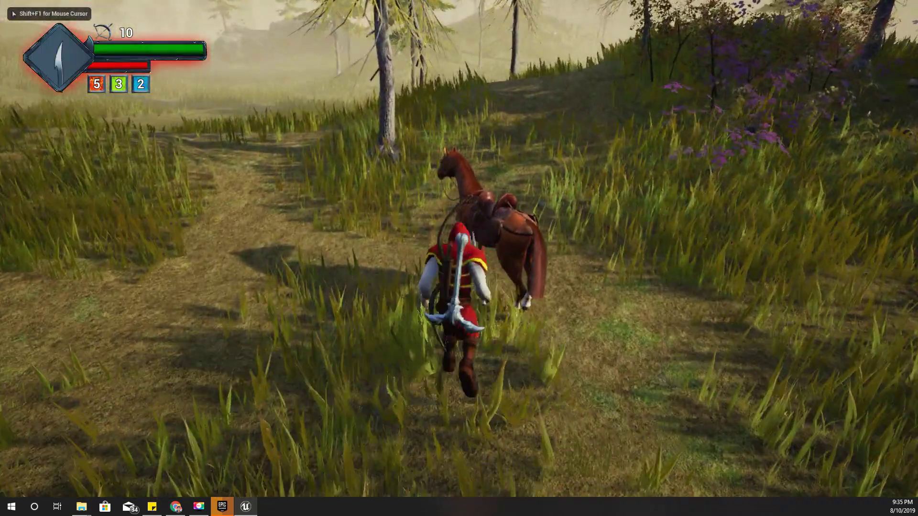
key(e)
key(w)
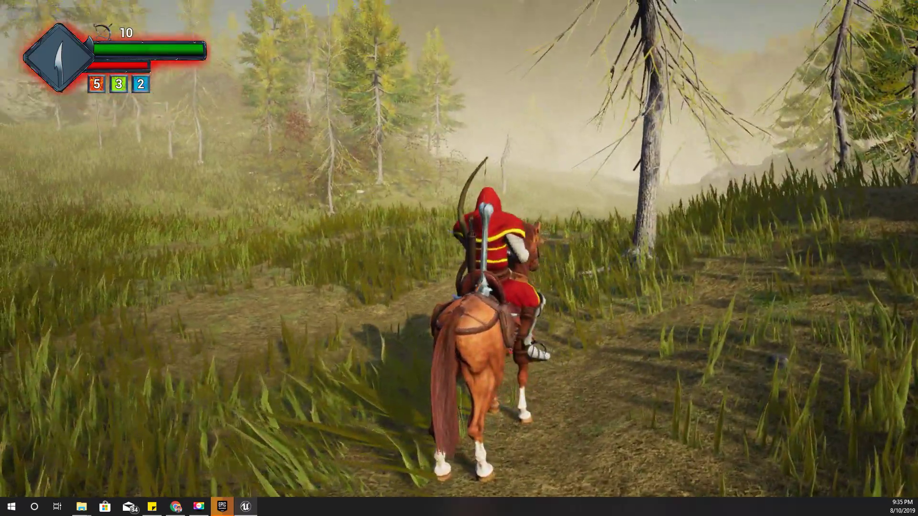
key(d)
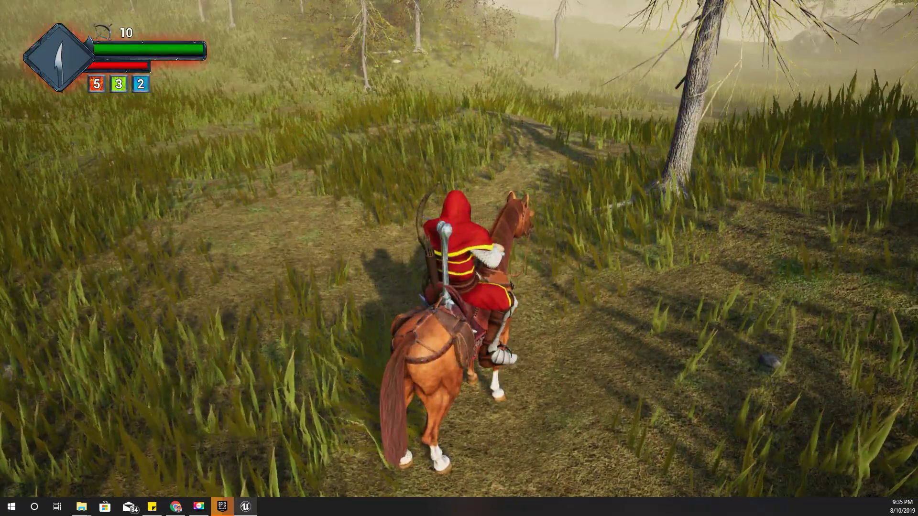
key(a)
key(w)
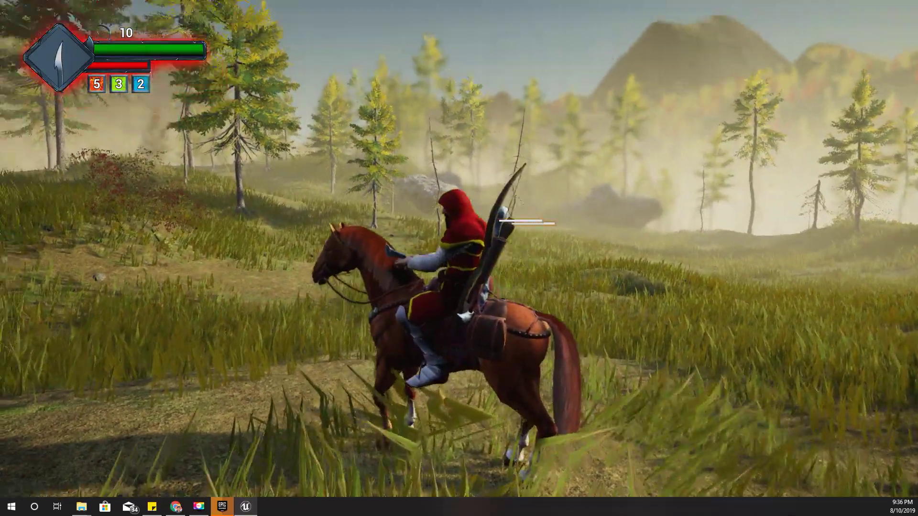
Step: Dismount the horse, walk the character through the grass, and end the play session
key(e)
key(w)
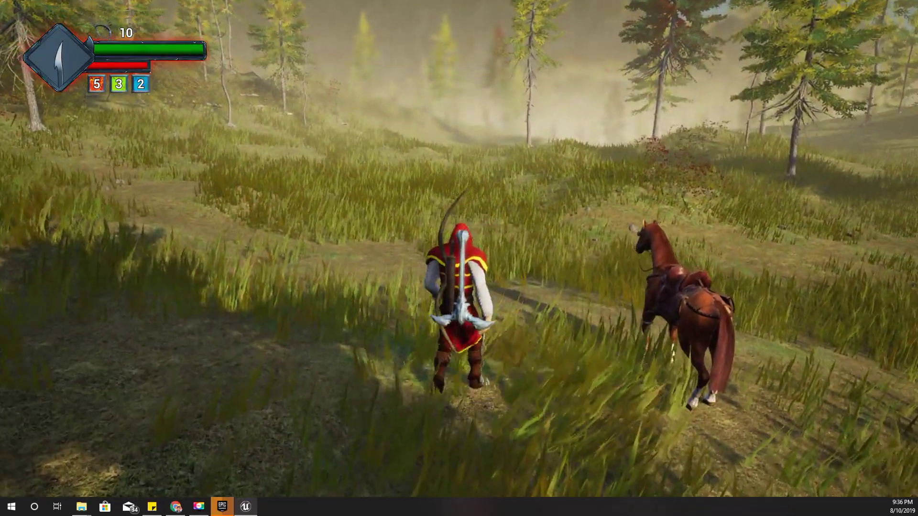
key(w)
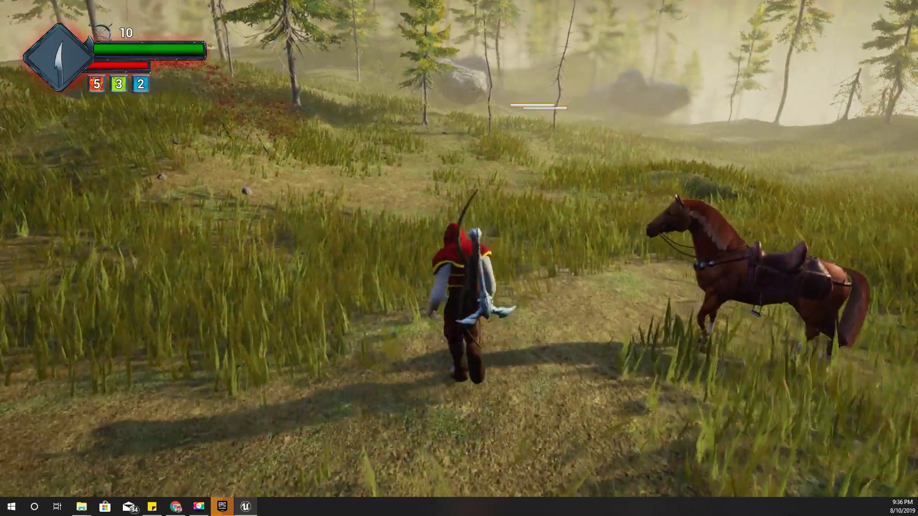
key(w)
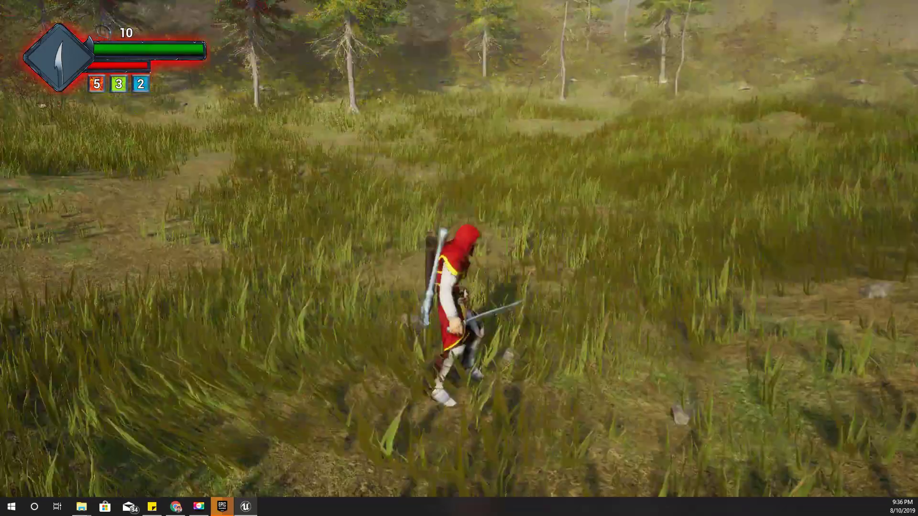
key(s)
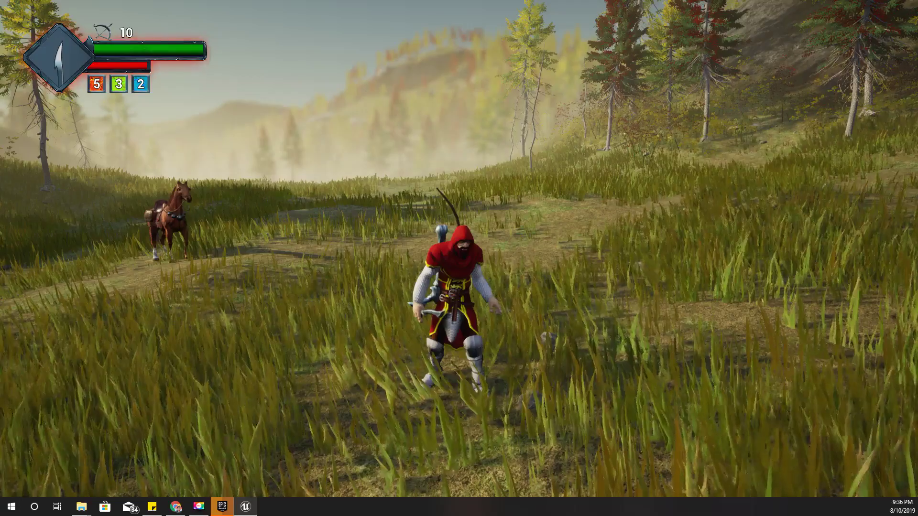
key(Escape)
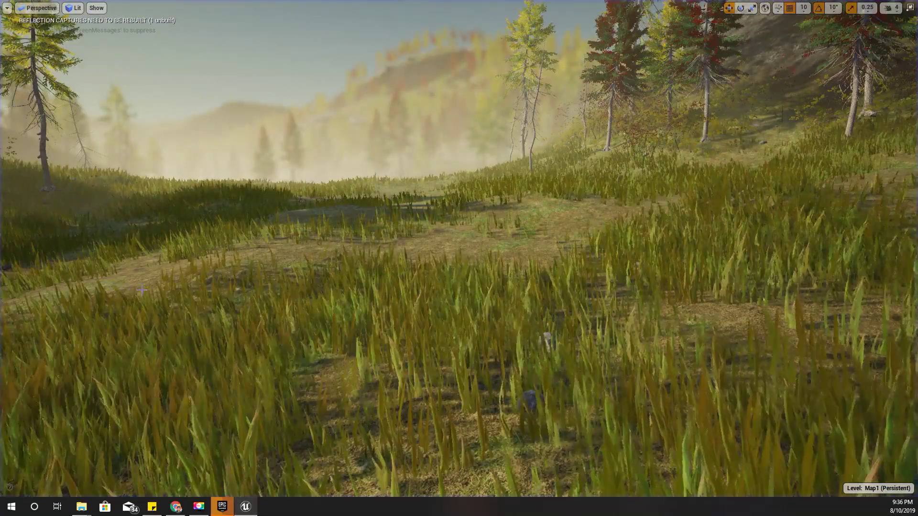
right_drag(142, 289, 154, 267)
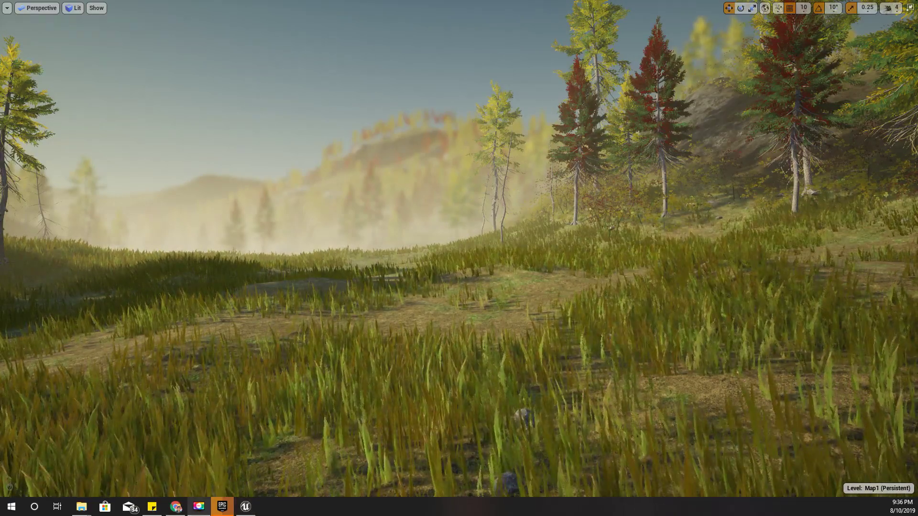
right_drag(184, 283, 5, 314)
key(w)
right_drag(115, 292, 177, 283)
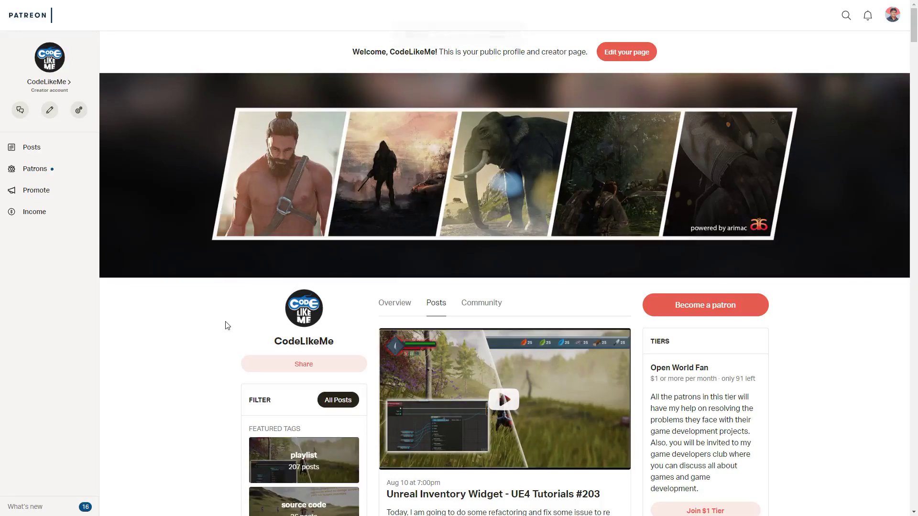
Step: Switch to CodeLikeMe's Patreon page and browse its tutorial posts and membership tiers
scroll(228, 322, down, 3)
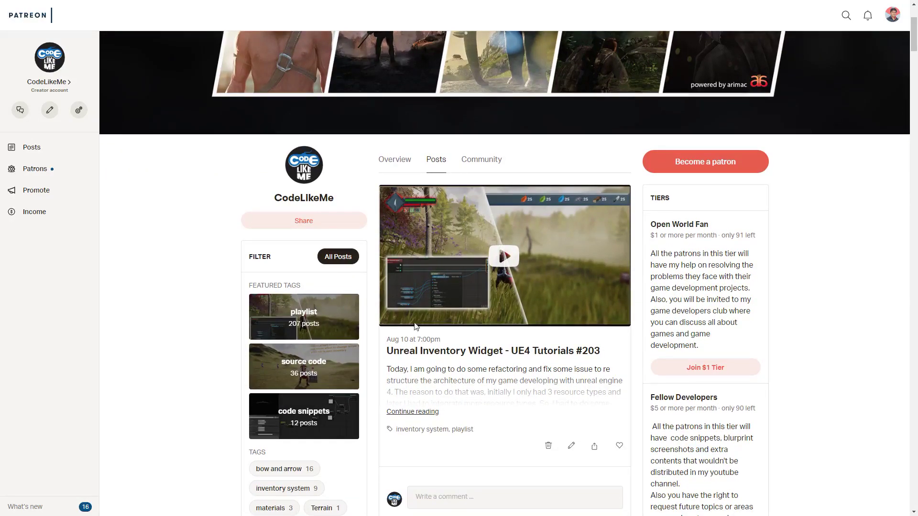
scroll(490, 335, down, 1)
scroll(725, 354, down, 1)
scroll(727, 358, down, 2)
scroll(728, 340, down, 8)
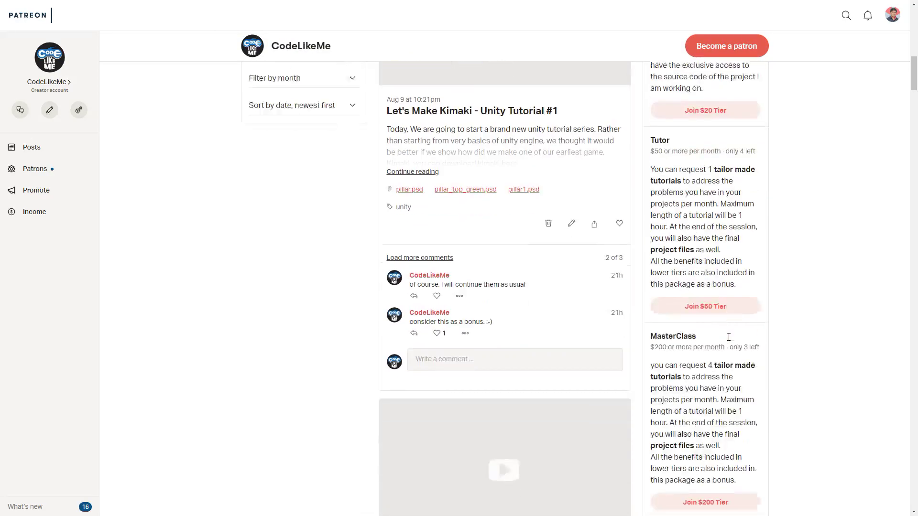
scroll(728, 336, down, 5)
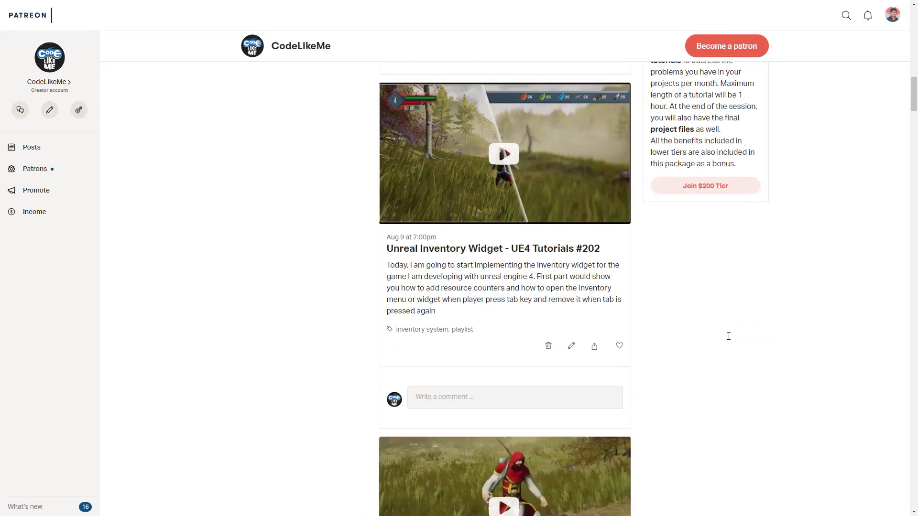